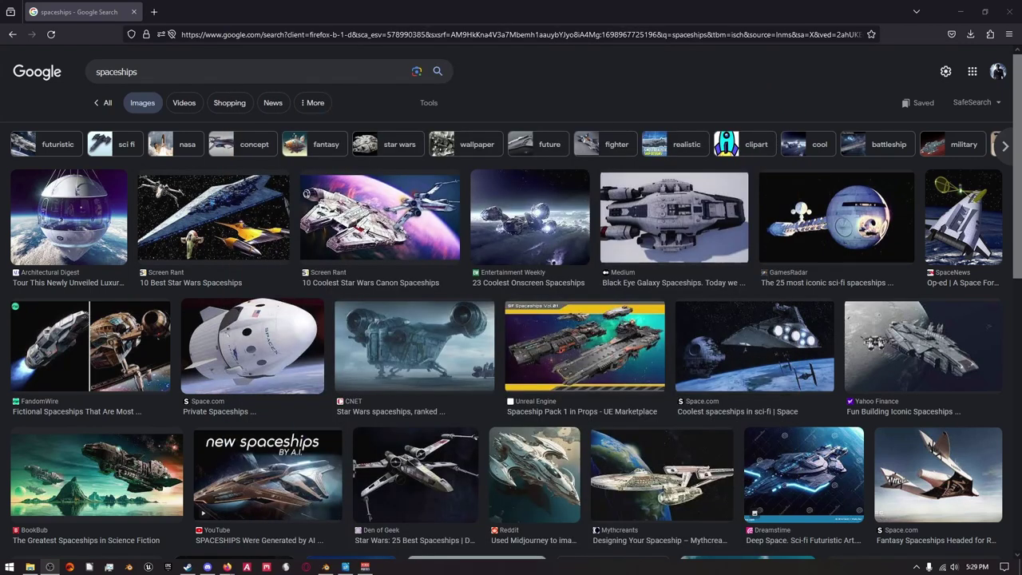
# Preview the SpaceX, The Guardian and Star Wars spaceship images in Google Images.
pyautogui.click(252, 346)
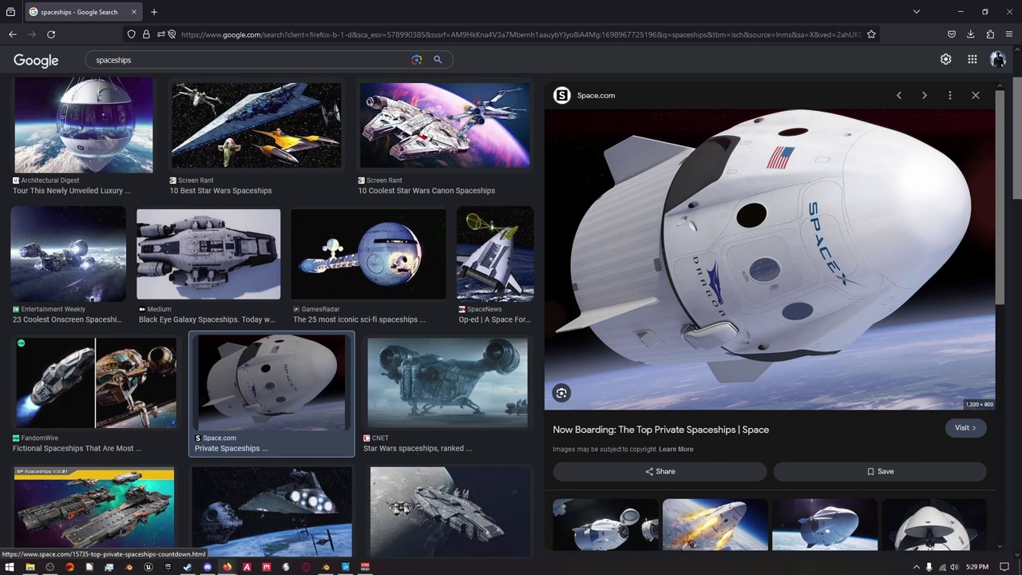
pyautogui.scroll(-3, 770, 319)
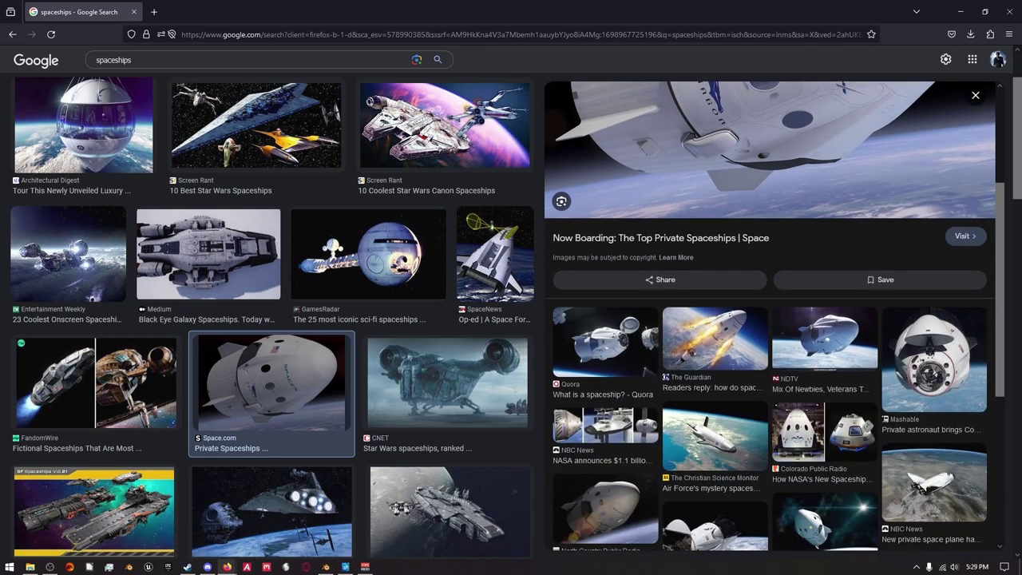
pyautogui.click(714, 337)
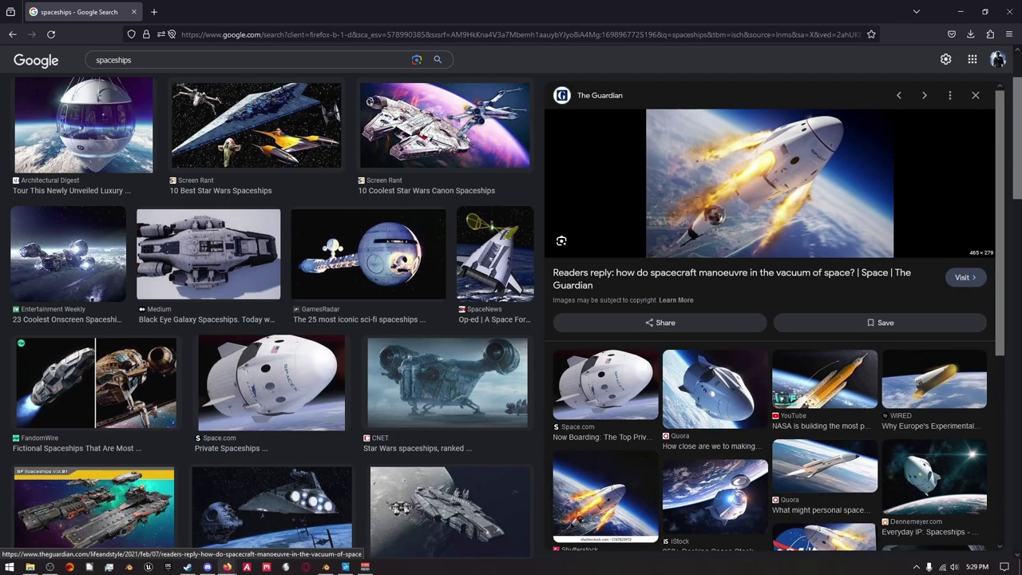
pyautogui.press('Escape')
pyautogui.scroll(3, 511, 319)
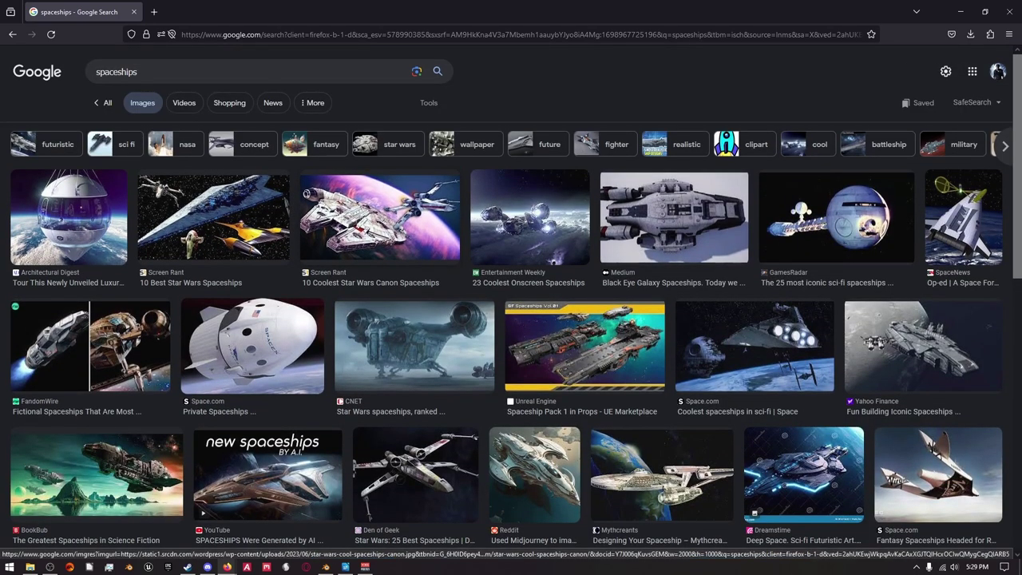
pyautogui.click(379, 216)
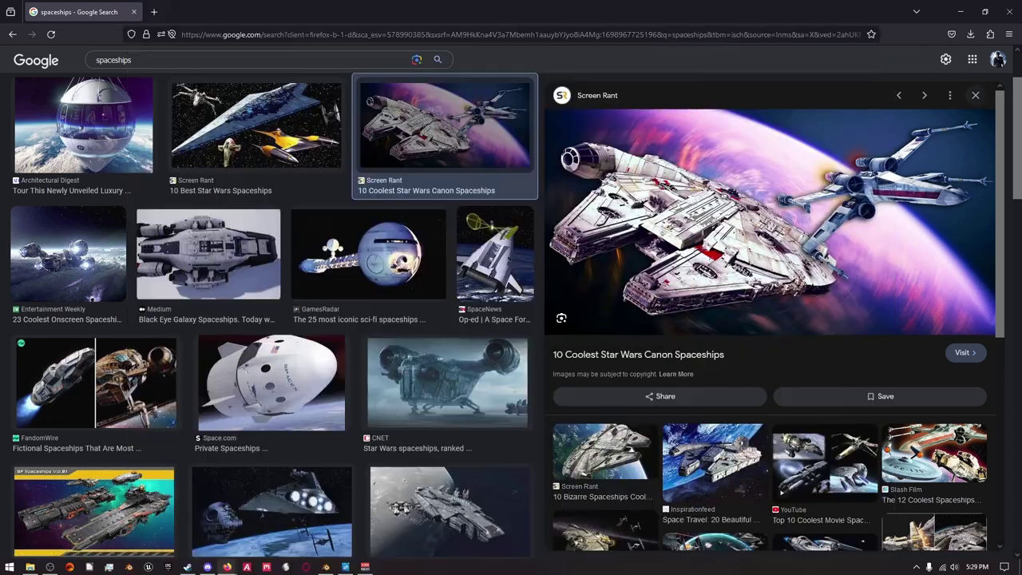
pyautogui.press('Escape')
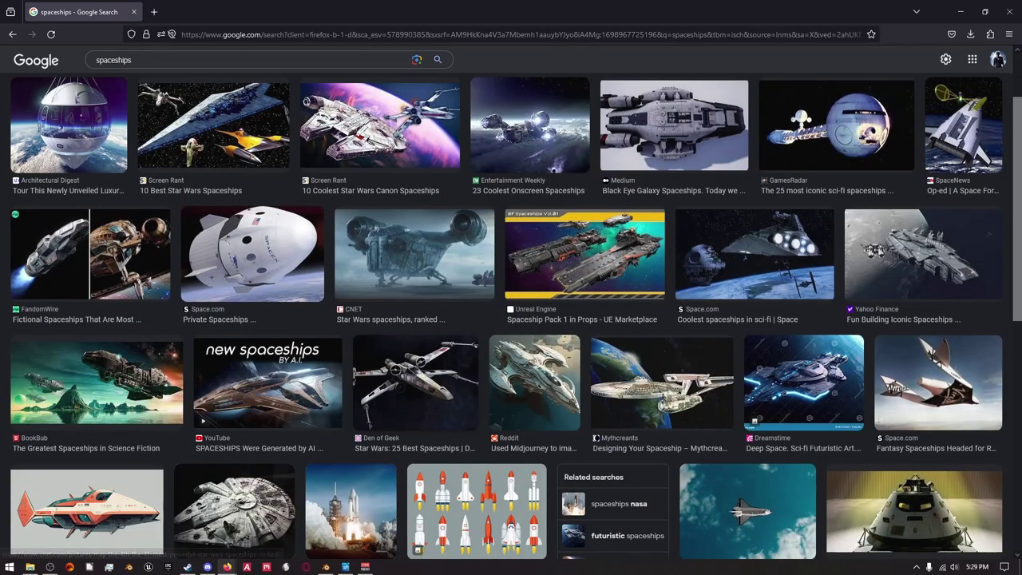
# Scroll through more spaceship results, then minimize Firefox to return to Blender.
pyautogui.scroll(-5, 253, 303)
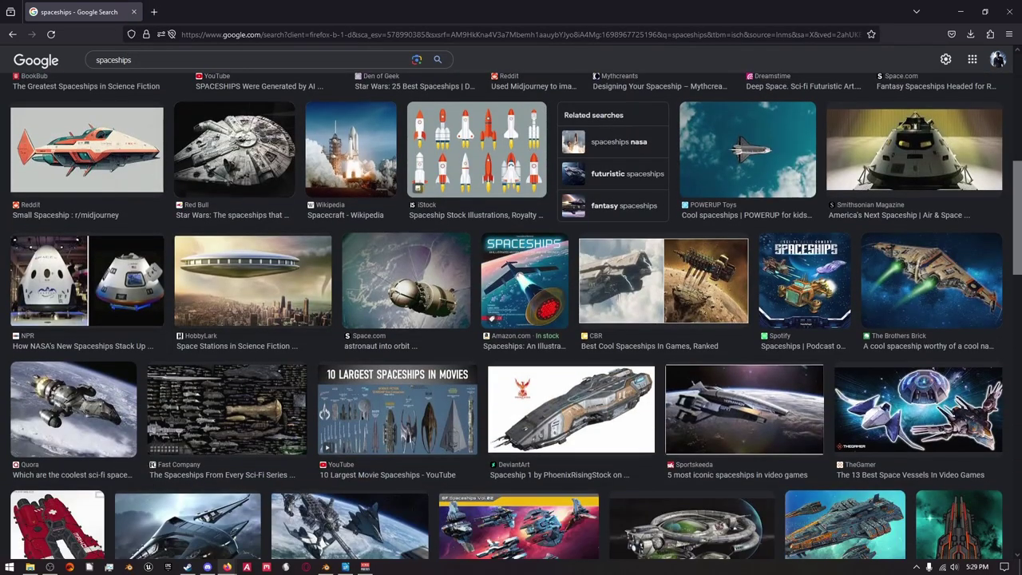
pyautogui.scroll(-2, 511, 315)
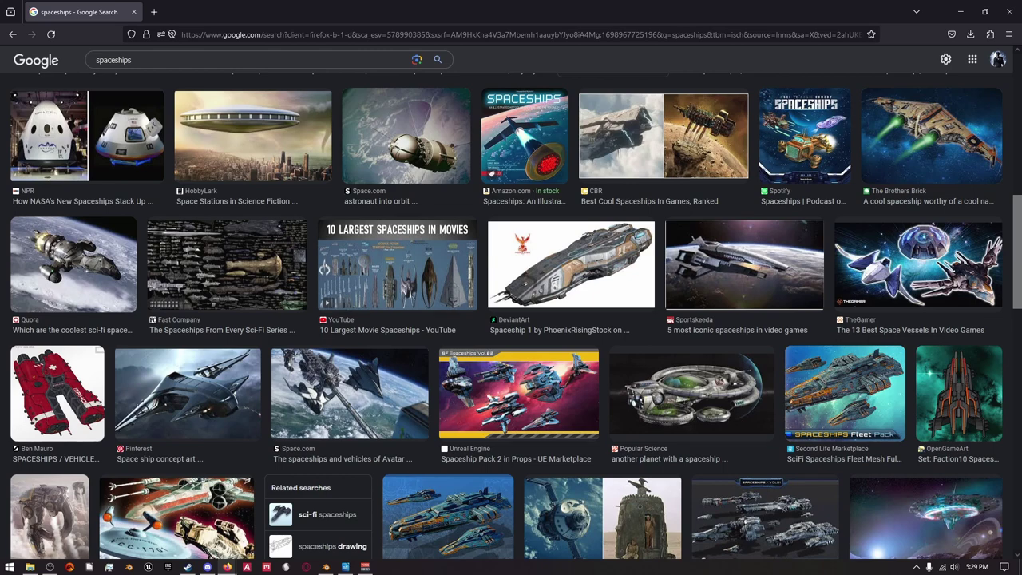
pyautogui.scroll(10, 511, 319)
pyautogui.press('super+Down')
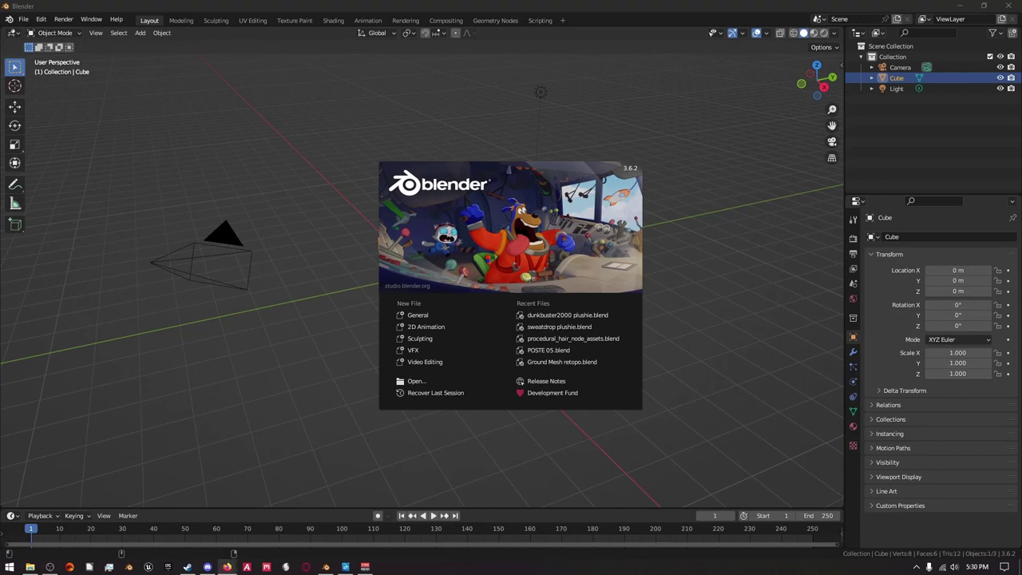
# Delete the default camera, cube and light and switch to front orthographic view.
pyautogui.scroll(-5, 421, 272)
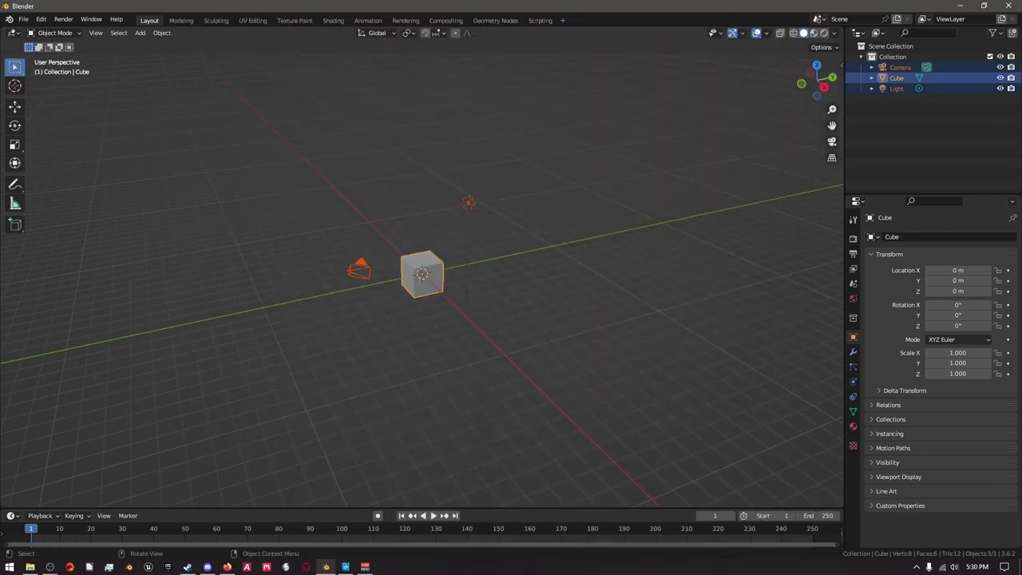
pyautogui.press('Delete')
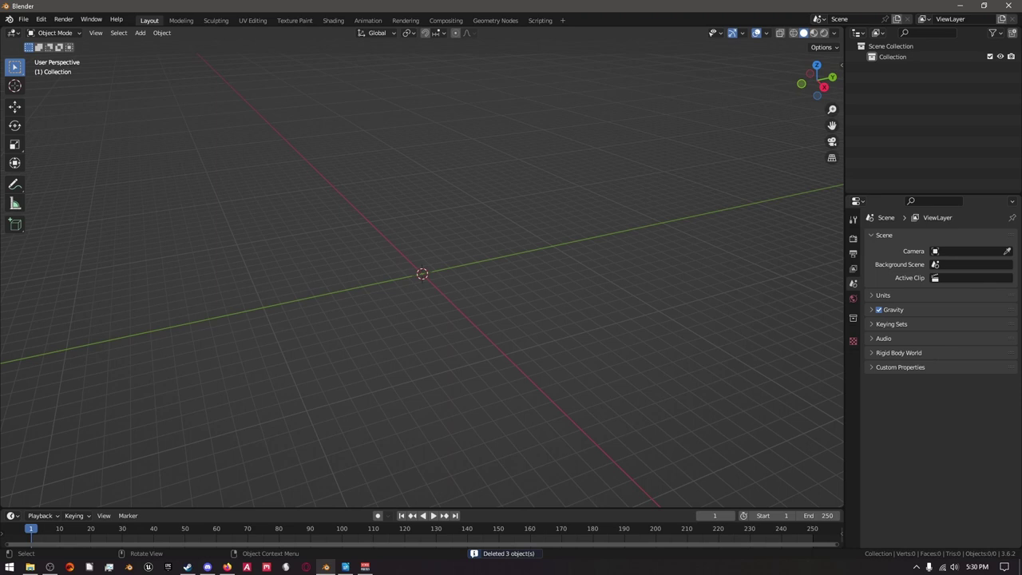
pyautogui.press('KP_1')
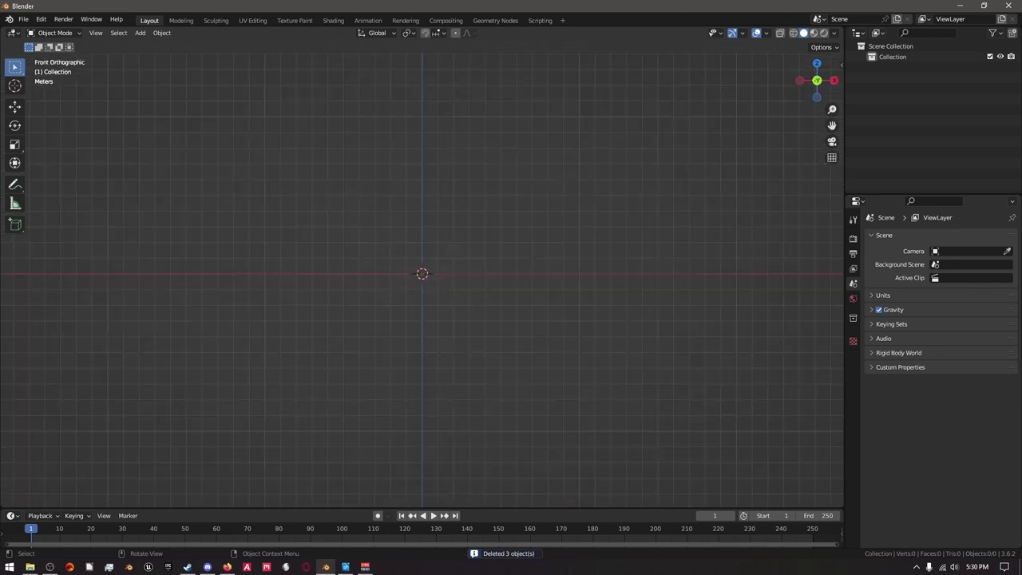
# Add a new mesh cube at the origin.
pyautogui.hotkey('shift', 'a')
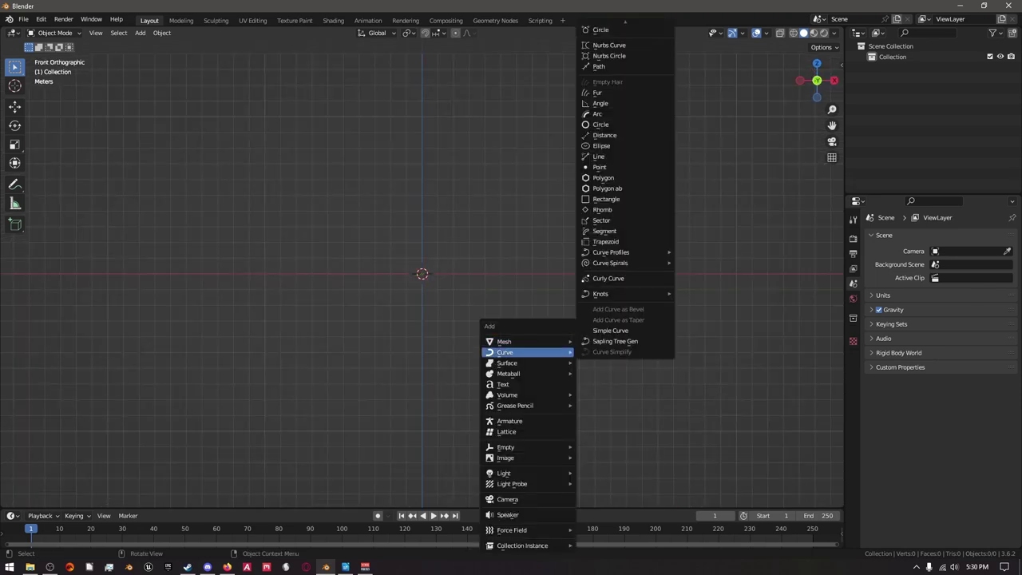
pyautogui.press('Up')
pyautogui.press('Right')
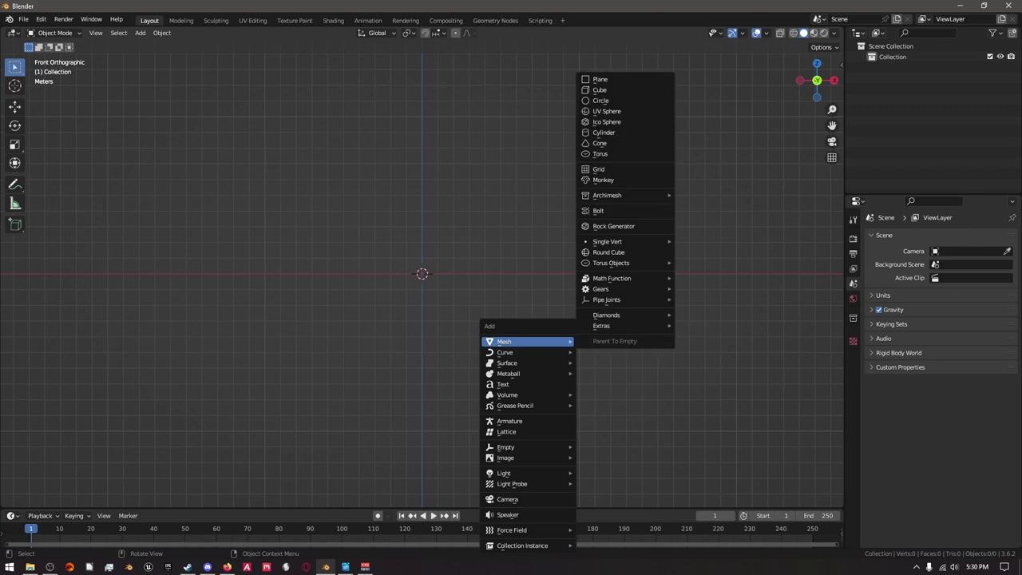
pyautogui.press('Return')
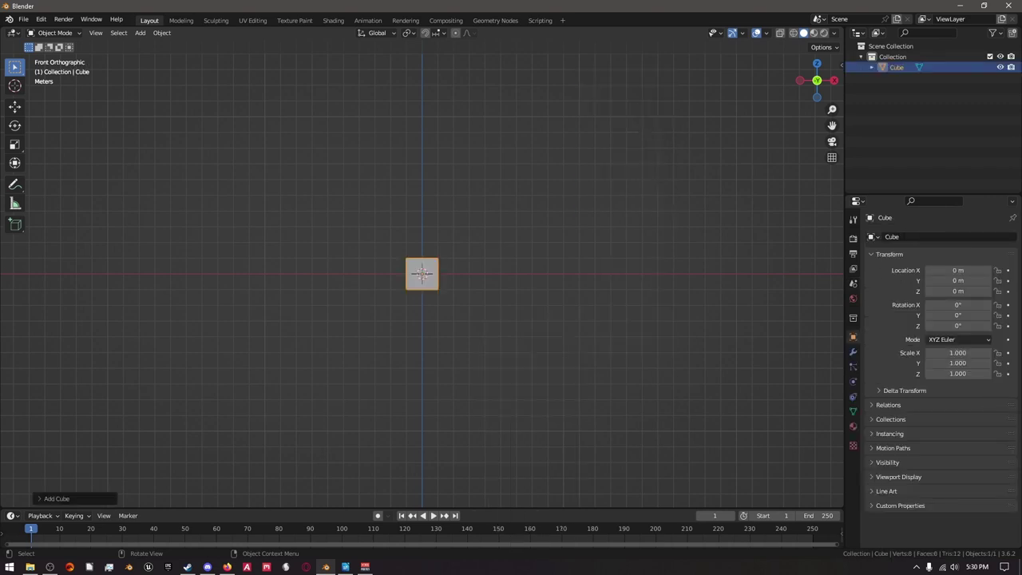
pyautogui.scroll(2, 422, 274)
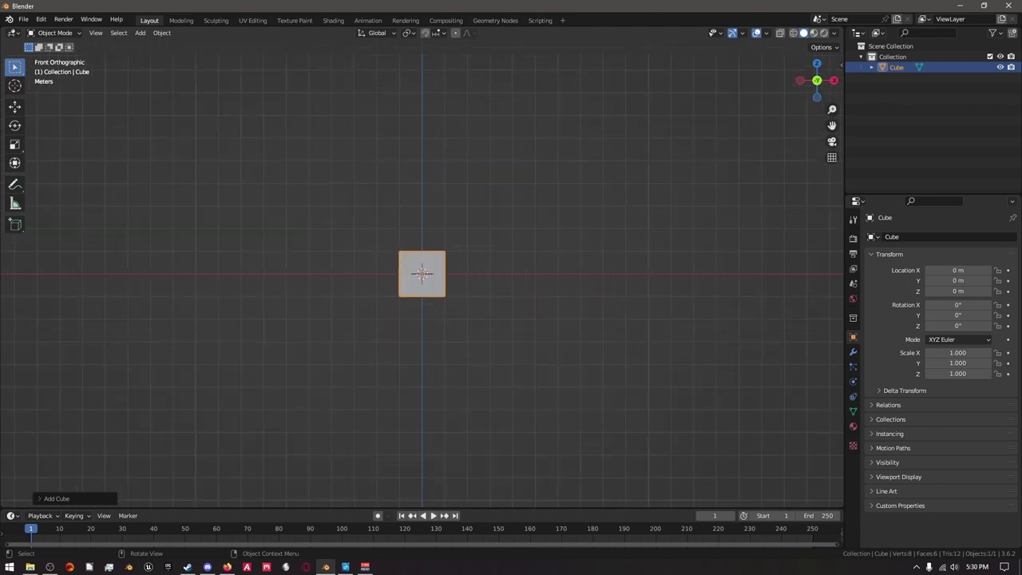
# Stretch the cube along X to 8.866 to form the long hull bar.
pyautogui.press('s')
pyautogui.press('x')
pyautogui.press('Return')
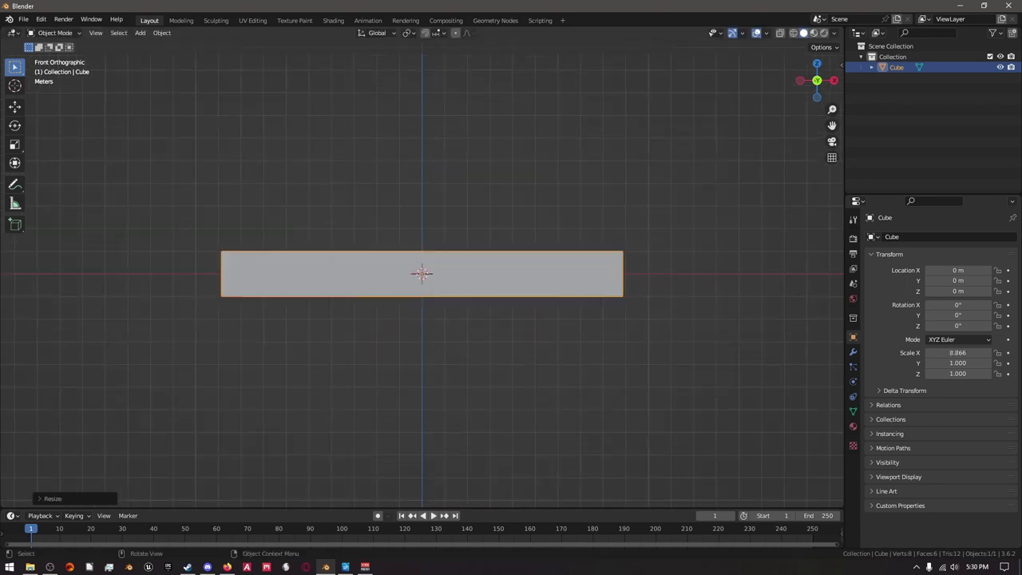
pyautogui.moveTo(775, 330); pyautogui.dragTo(479, 320, button='middle')
# Duplicate the hull bar in place and give the copy a Mirror modifier.
pyautogui.hotkey('shift', 'd')
pyautogui.press('Escape')
pyautogui.click(853, 351)
pyautogui.click(884, 236)
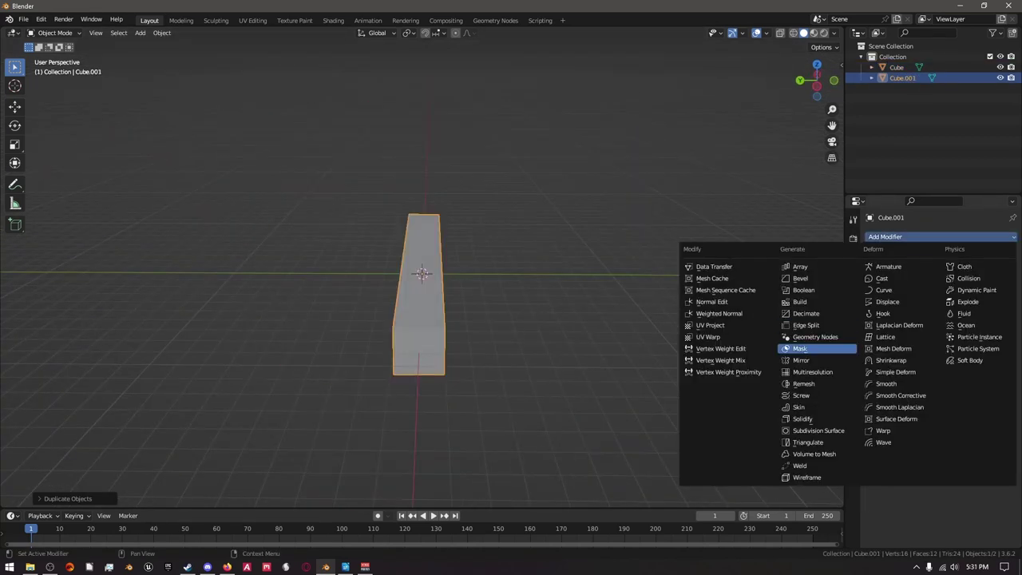
pyautogui.click(798, 349)
# Enter Edit Mode on the duplicate and restrict its mirror to the Y axis only.
pyautogui.press('Tab')
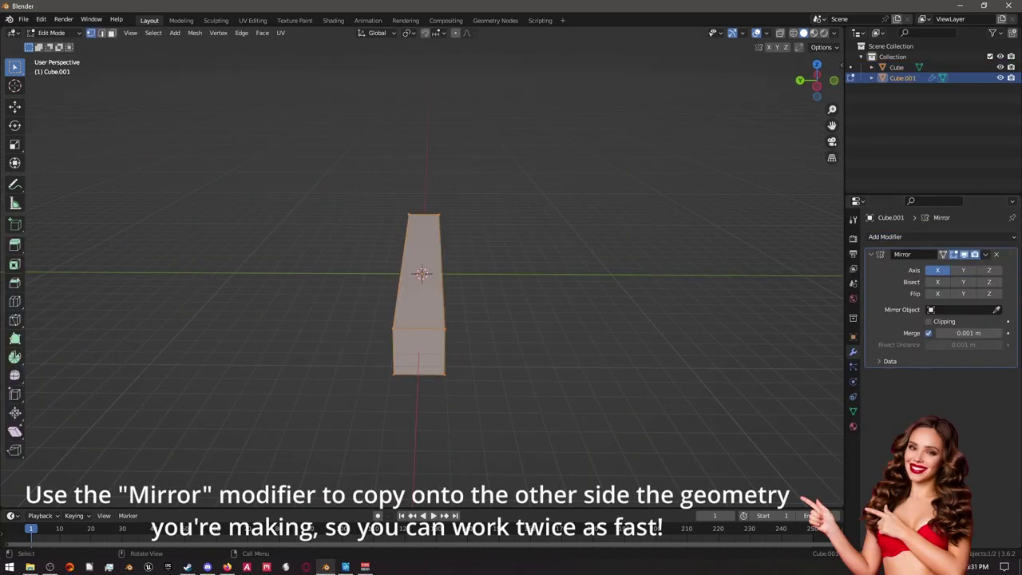
pyautogui.press('g')
pyautogui.press('y')
pyautogui.press('Escape')
pyautogui.click(937, 270)
# In top view, shorten the block along X and offset it sideways in Y and along X.
pyautogui.press('s')
pyautogui.press('x')
pyautogui.press('KP_7')
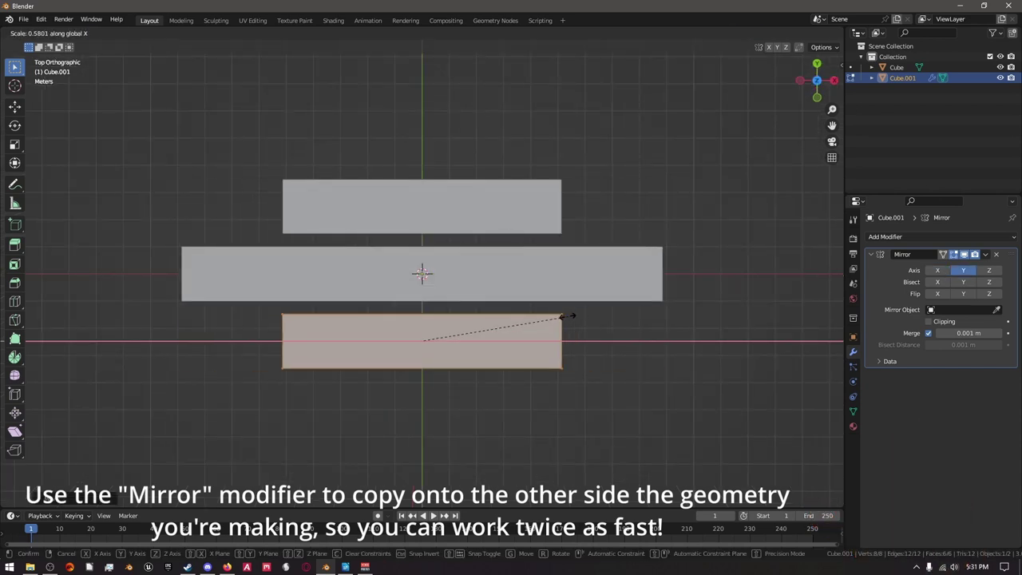
pyautogui.click(567, 316)
pyautogui.press('g')
pyautogui.press('y')
pyautogui.press('Return')
pyautogui.press('g')
pyautogui.press('x')
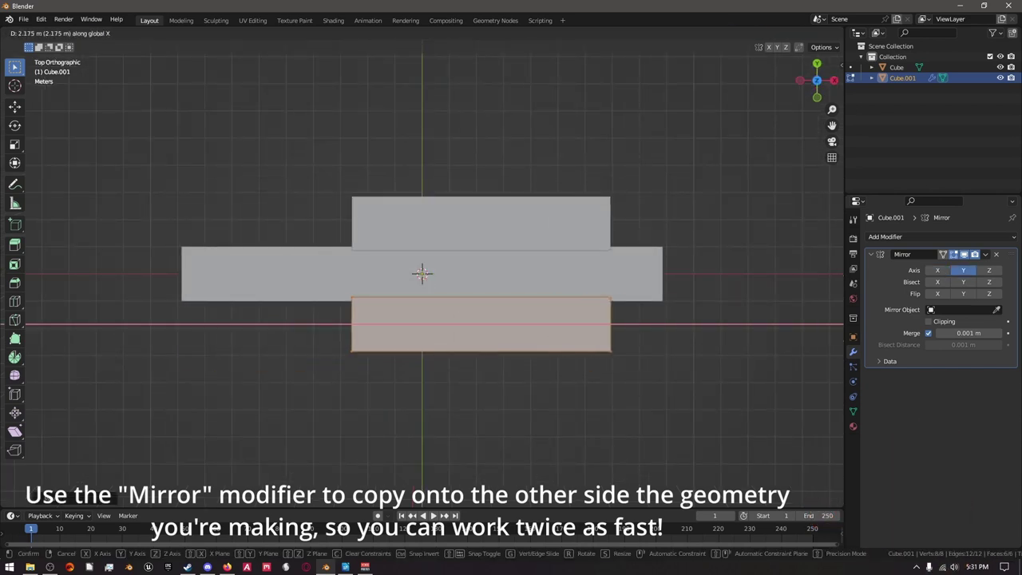
pyautogui.press('Return')
# Switch to face select and select one end face of the block.
pyautogui.moveTo(479, 240); pyautogui.dragTo(527, 196, button='middle')
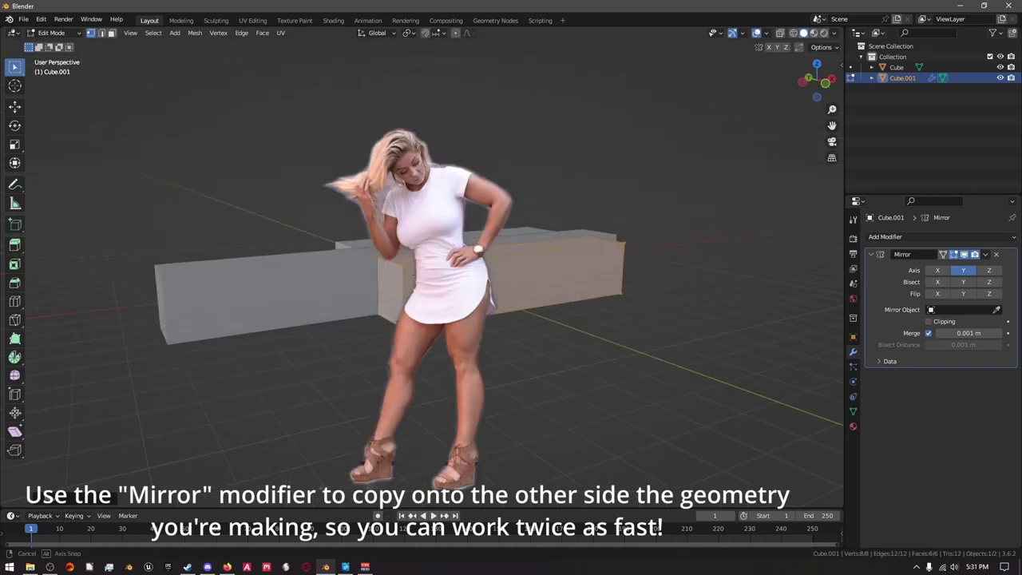
pyautogui.press('3')
pyautogui.click(439, 281)
pyautogui.moveTo(439, 281); pyautogui.dragTo(543, 312, button='middle')
# Back in Object Mode, add a cylinder and move it along Y.
pyautogui.press('Tab')
pyautogui.hotkey('shift', 'a')
pyautogui.moveTo(543, 312)
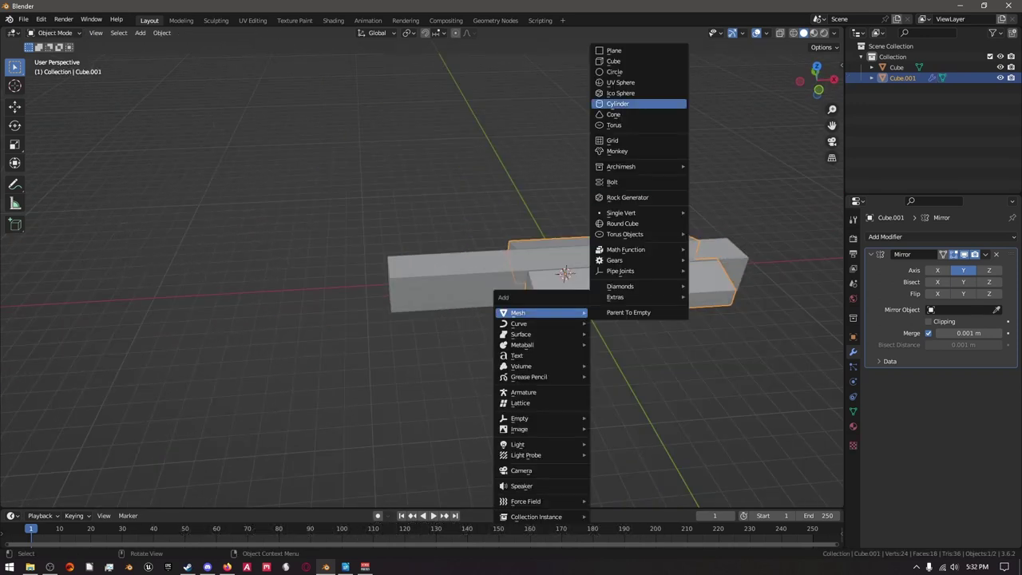
pyautogui.click(617, 104)
pyautogui.press('g')
pyautogui.press('y')
pyautogui.press('Return')
# In top view, move the cylinder along X and Y beside the hull bar.
pyautogui.press('KP_7')
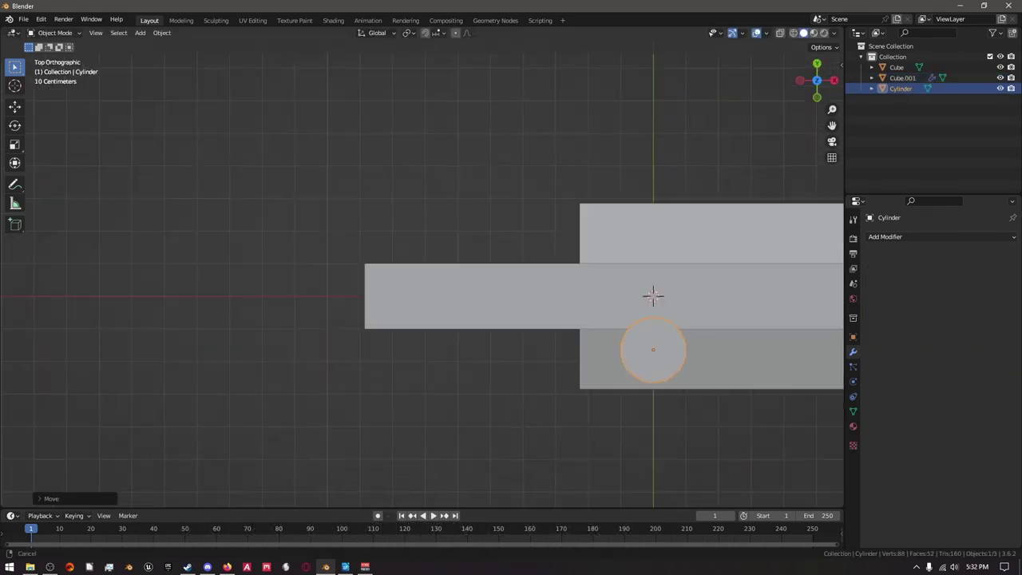
pyautogui.scroll(3, 788, 466)
pyautogui.press('g')
pyautogui.press('x')
pyautogui.press('Return')
pyautogui.press('g')
pyautogui.press('y')
pyautogui.press('Return')
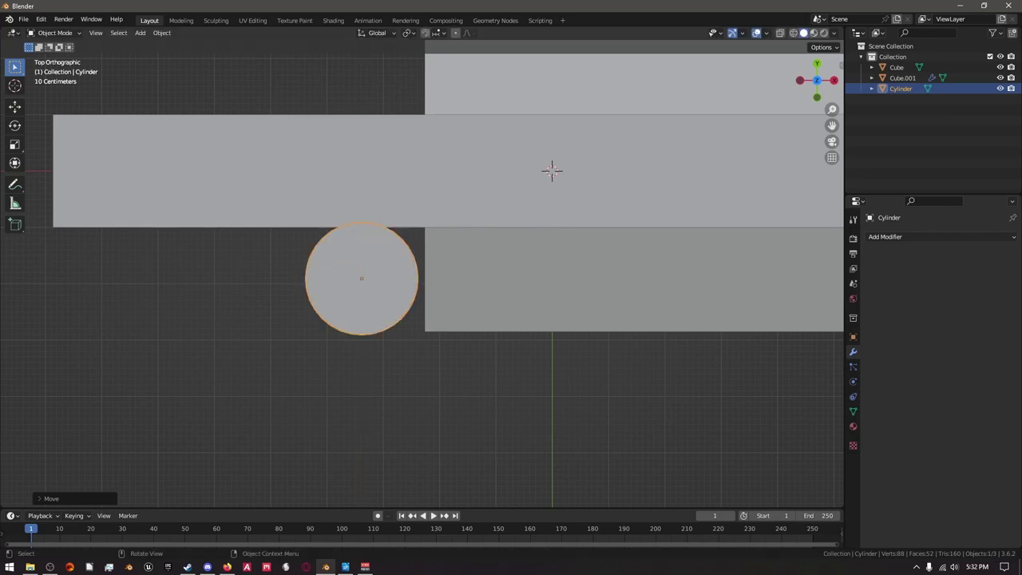
# Reposition the cylinder further along X and check its placement.
pyautogui.press('g')
pyautogui.hotkey('shift', 'z')
pyautogui.press('Escape')
pyautogui.press('g')
pyautogui.press('y')
pyautogui.press('x')
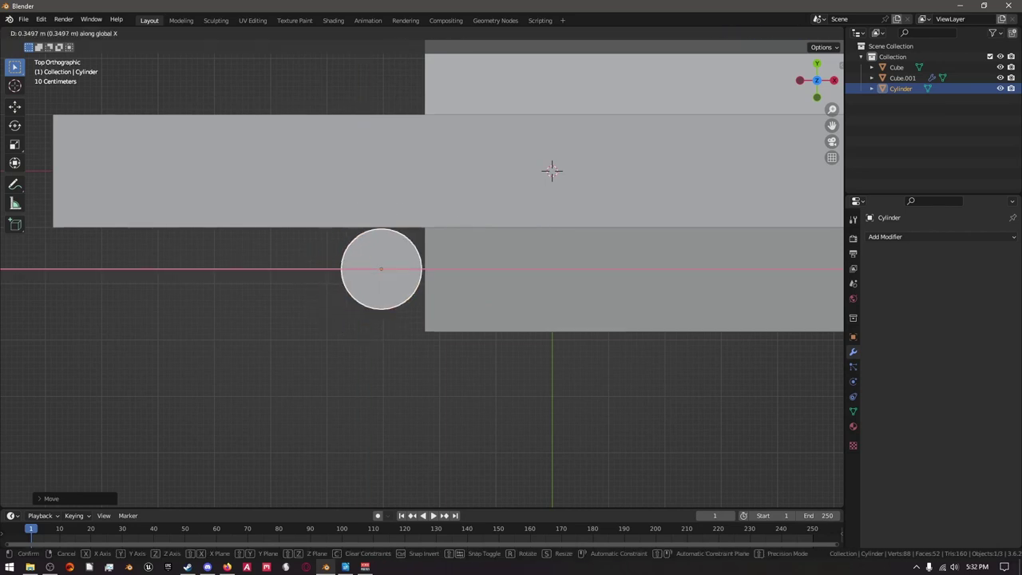
pyautogui.press('Return')
pyautogui.moveTo(552, 170); pyautogui.dragTo(380, 214, button='middle')
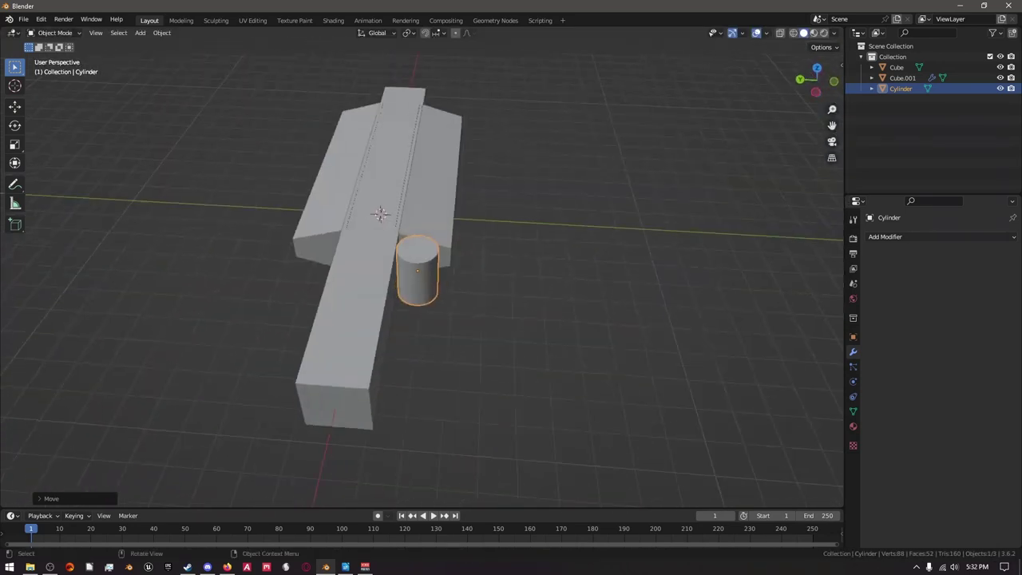
pyautogui.press('KP_7')
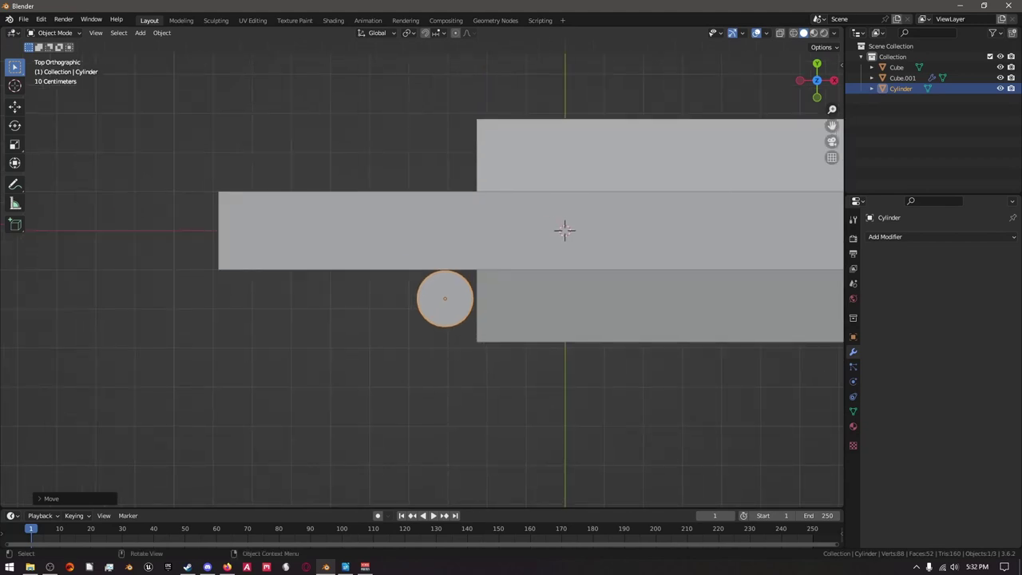
# Replace the misplaced cylinder with a new one at the hull centre and add a Mirror modifier.
pyautogui.press('Delete')
pyautogui.scroll(-3, 479, 267)
pyautogui.hotkey('shift', 'a')
pyautogui.moveTo(479, 266)
pyautogui.click(567, 322)
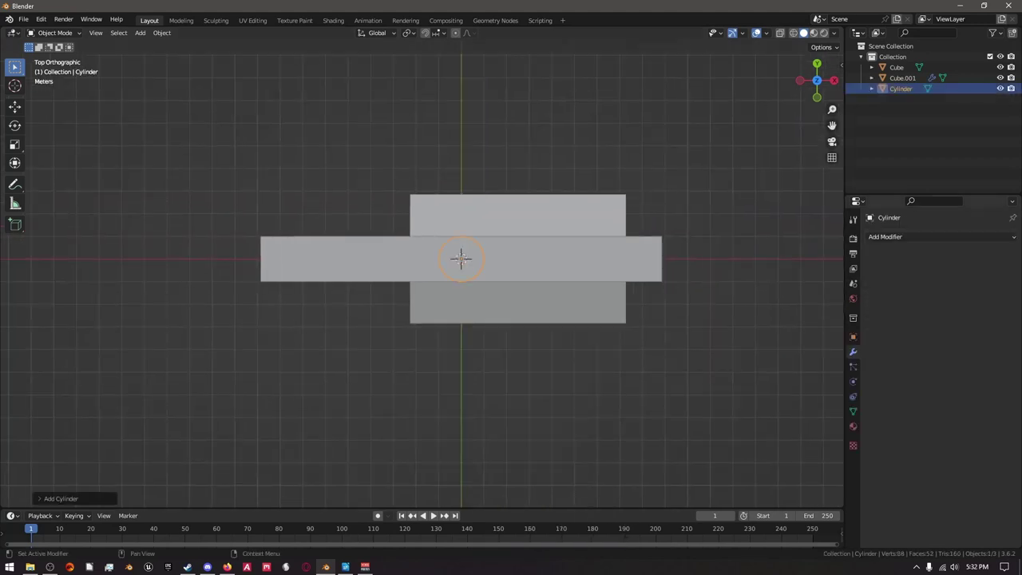
pyautogui.click(941, 236)
pyautogui.click(798, 356)
# In Edit Mode, move the cylinder beside the hull along Y and X and scale it smaller.
pyautogui.press('Tab')
pyautogui.press('g')
pyautogui.press('y')
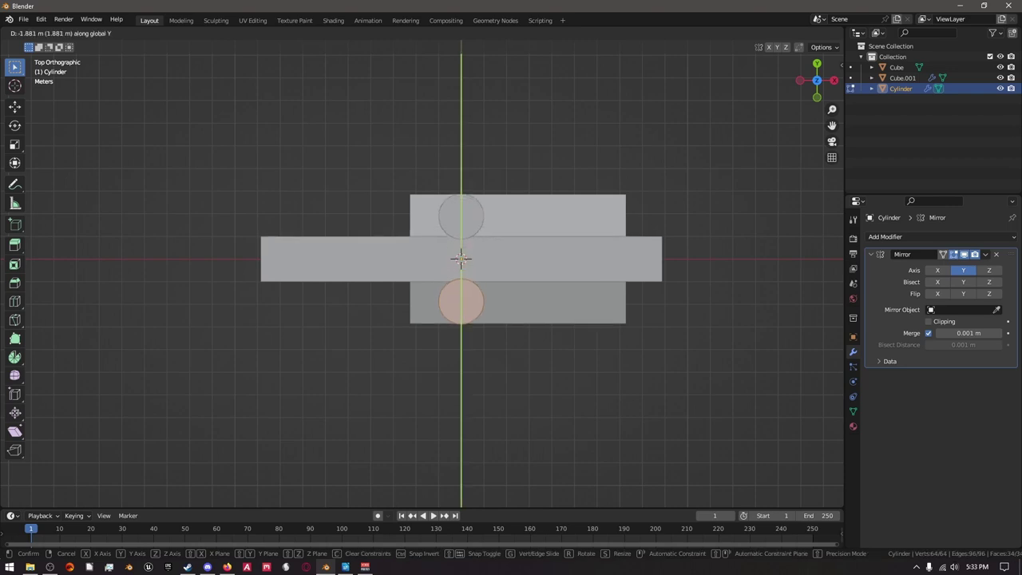
pyautogui.press('Return')
pyautogui.press('g')
pyautogui.press('x')
pyautogui.press('Return')
pyautogui.scroll(5, 319, 295)
pyautogui.scroll(3, 670, 205)
pyautogui.press('s')
pyautogui.click(645, 292)
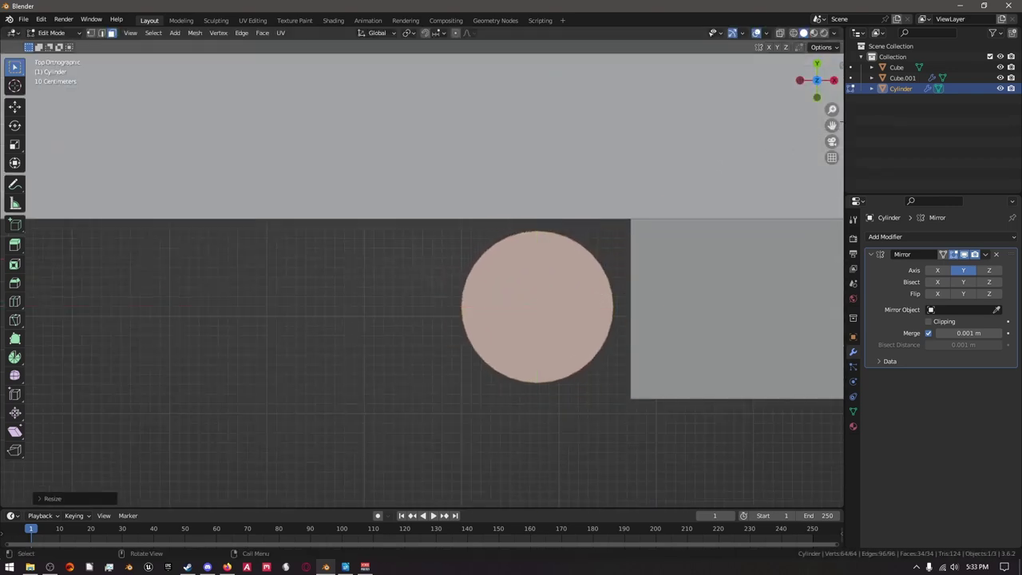
pyautogui.scroll(-5, 421, 274)
# Make two trial copies of the cylinder along X, then undo them.
pyautogui.hotkey('shift', 'd')
pyautogui.press('x')
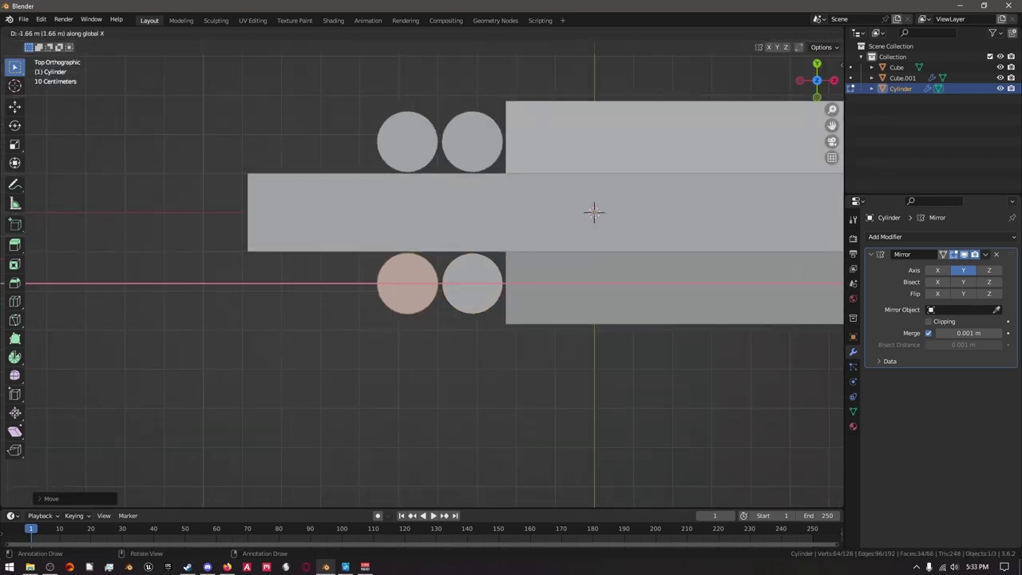
pyautogui.press('Return')
pyautogui.hotkey('shift', 'd')
pyautogui.press('x')
pyautogui.moveTo(559, 319); pyautogui.dragTo(605, 263, button='middle')
pyautogui.hotkey('ctrl', 'z')
pyautogui.hotkey('ctrl', 'z')
pyautogui.scroll(4, 604, 263)
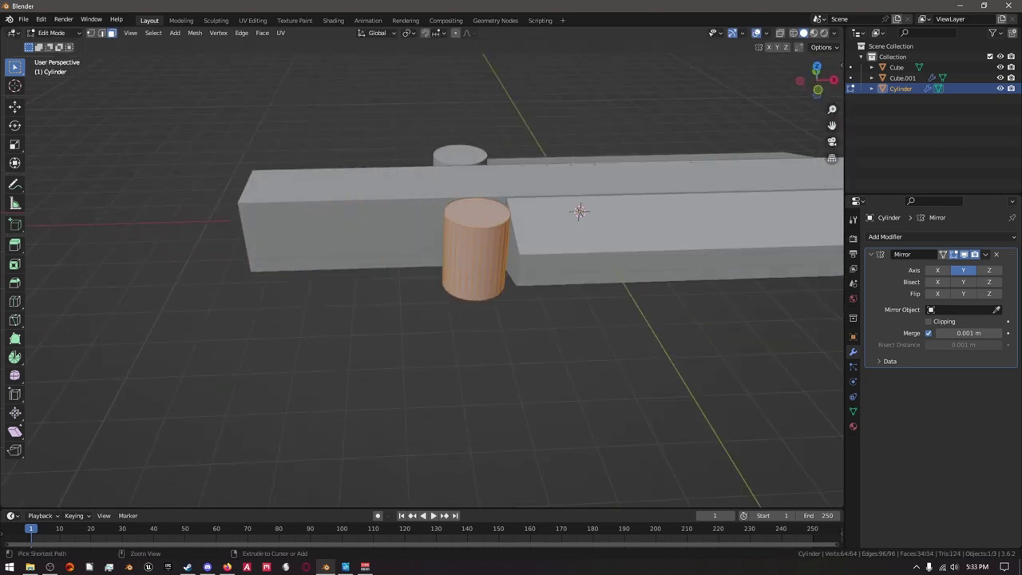
# Resize the cylinder in front view and duplicate one copy along X.
pyautogui.press('s')
pyautogui.press('KP_1')
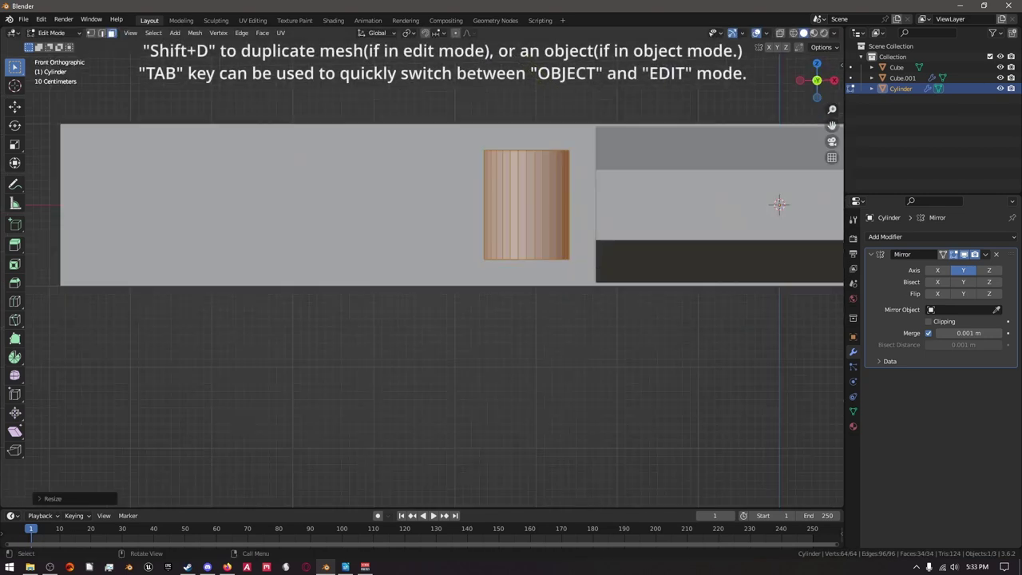
pyautogui.press('Return')
pyautogui.hotkey('shift', 'd')
pyautogui.press('x')
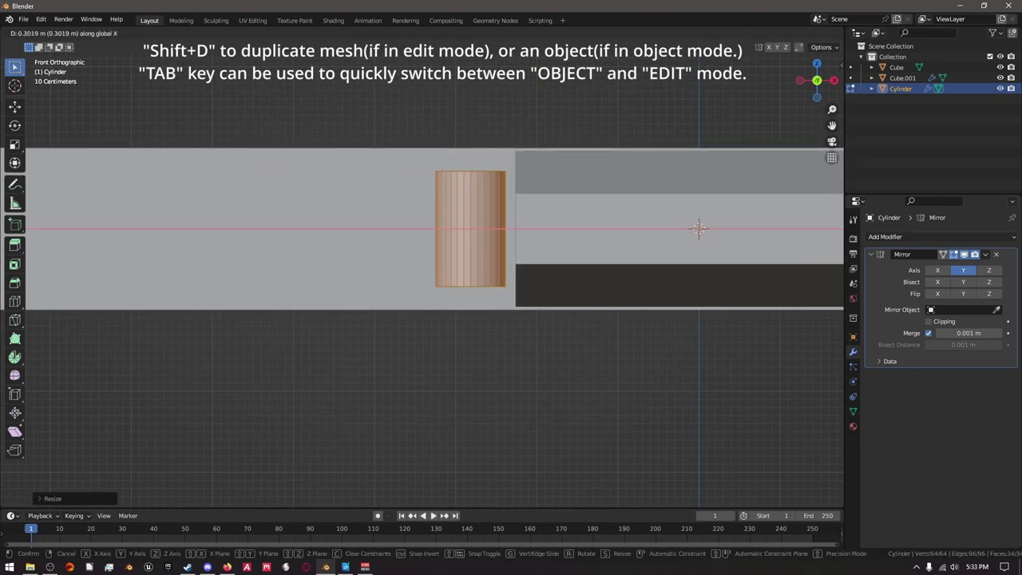
pyautogui.press('Return')
# Add third and fourth copies along X, then undo them after checking the spacing.
pyautogui.hotkey('shift', 'd')
pyautogui.press('x')
pyautogui.press('Return')
pyautogui.hotkey('shift', 'd')
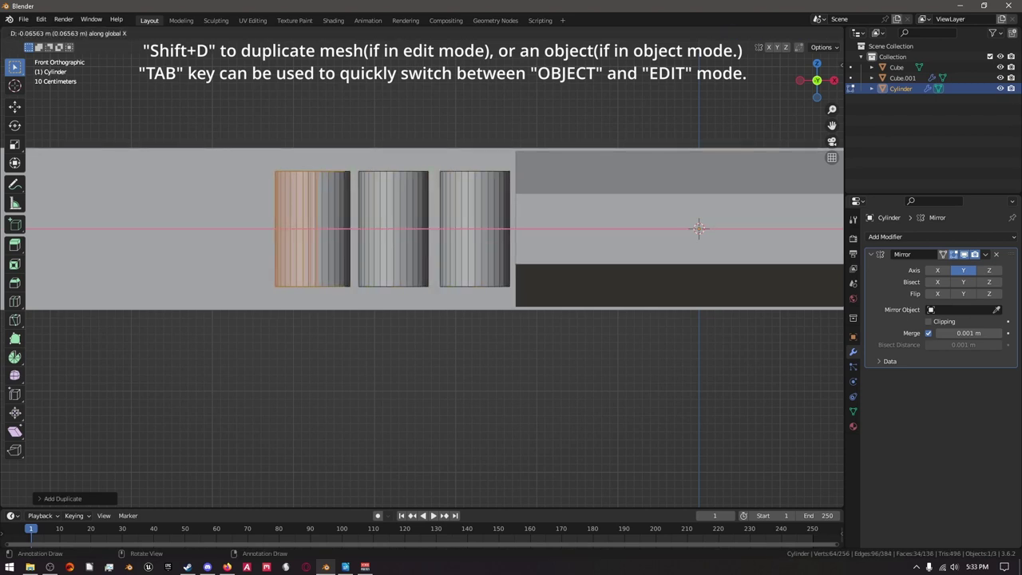
pyautogui.press('x')
pyautogui.press('Return')
pyautogui.scroll(-1, 427, 267)
pyautogui.moveTo(652, 235); pyautogui.dragTo(534, 213, button='middle')
pyautogui.hotkey('ctrl', 'z')
pyautogui.hotkey('ctrl', 'z')
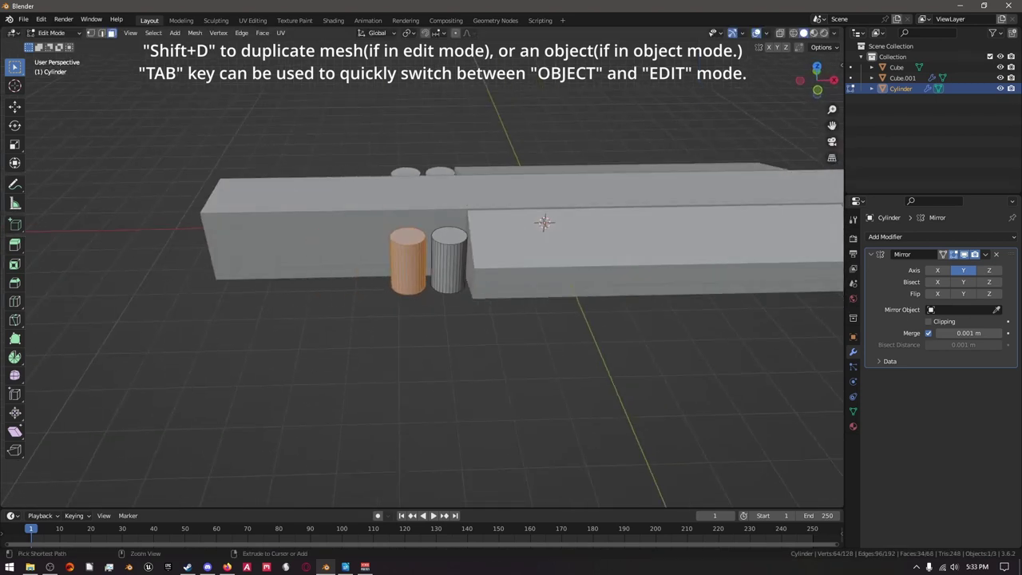
pyautogui.press('KP_1')
pyautogui.scroll(3, 511, 320)
# Duplicate two more cylinders along X to complete the row of four.
pyautogui.hotkey('shift', 'd')
pyautogui.press('x')
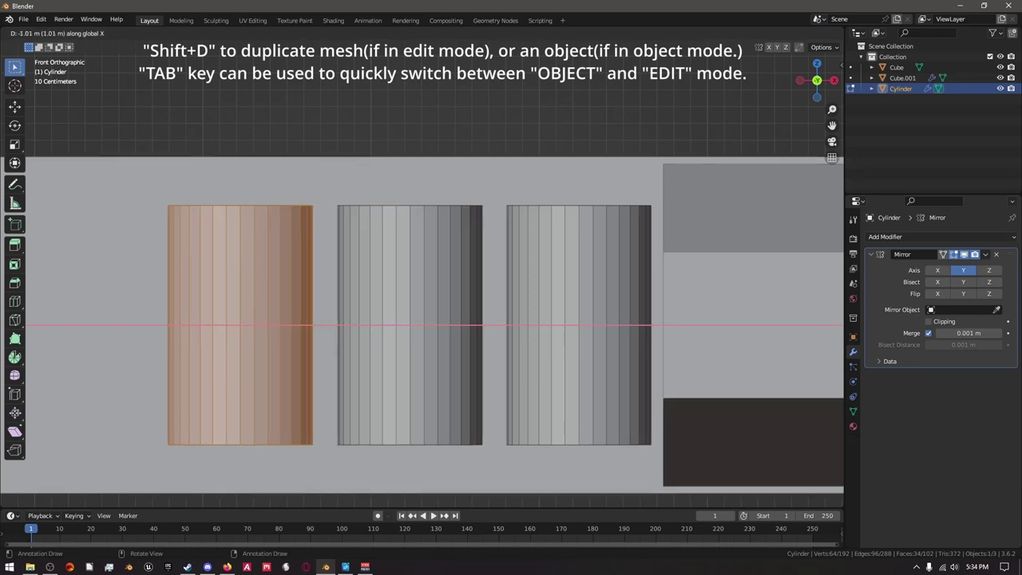
pyautogui.press('Return')
pyautogui.hotkey('shift', 'd')
pyautogui.press('x')
pyautogui.press('Return')
pyautogui.moveTo(431, 319); pyautogui.dragTo(511, 263, button='middle')
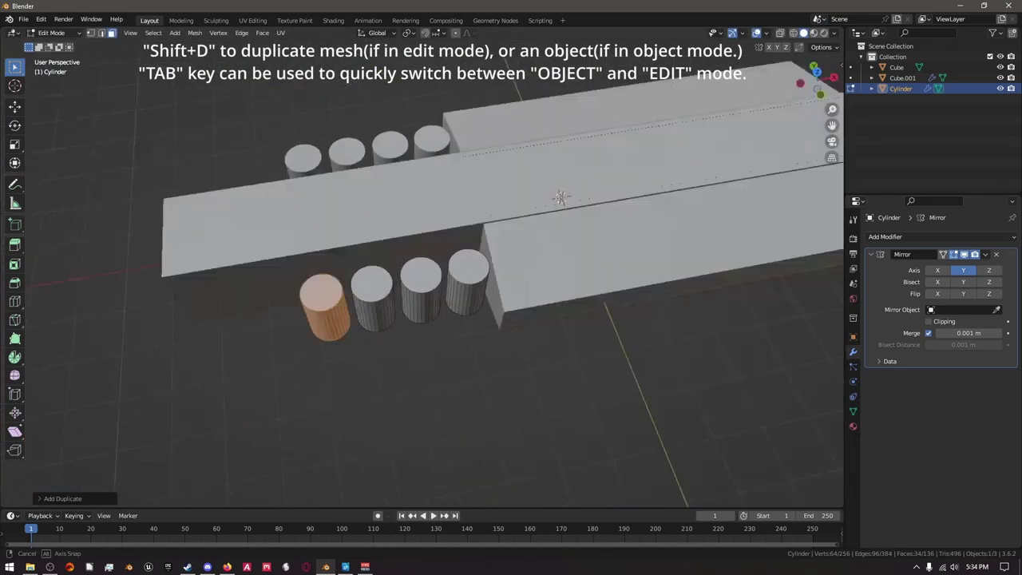
pyautogui.press('KP_7')
# Select all four linked cylinders and shift the row along X.
pyautogui.press('l')
pyautogui.press('l')
pyautogui.press('l')
pyautogui.scroll(3, 424, 272)
pyautogui.scroll(4, 422, 274)
pyautogui.hotkey('shift', 'd')
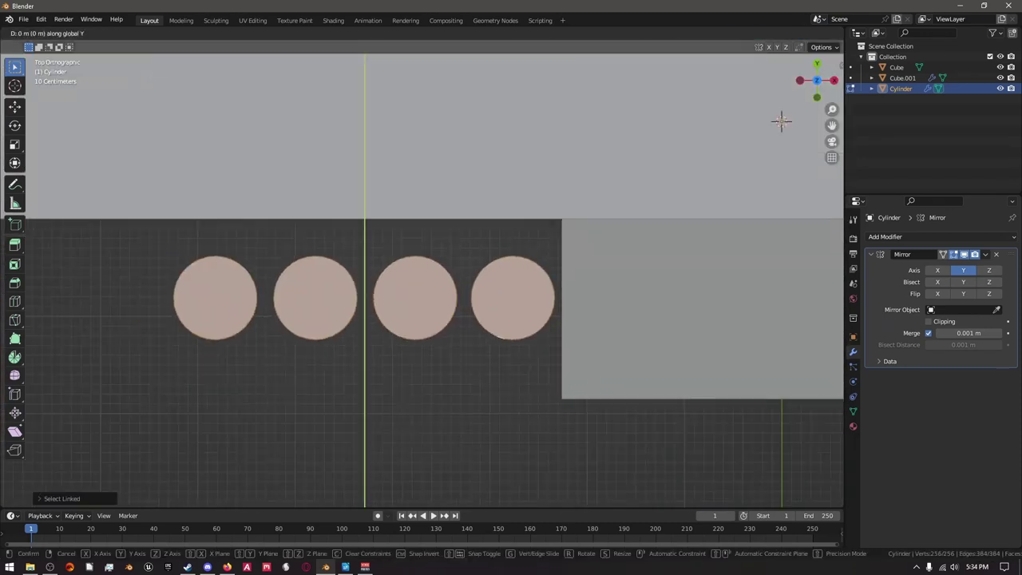
pyautogui.press('x')
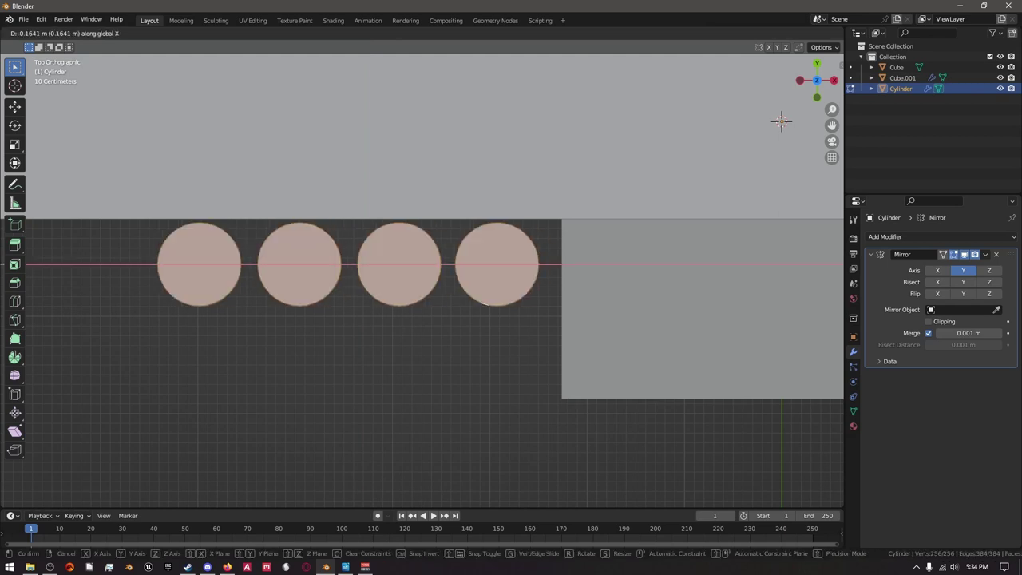
pyautogui.press('Return')
pyautogui.moveTo(780, 120); pyautogui.dragTo(563, 256, button='middle')
pyautogui.scroll(3, 565, 240)
# Scale the four cylinders along Z in front view to make them shorter.
pyautogui.press('KP_1')
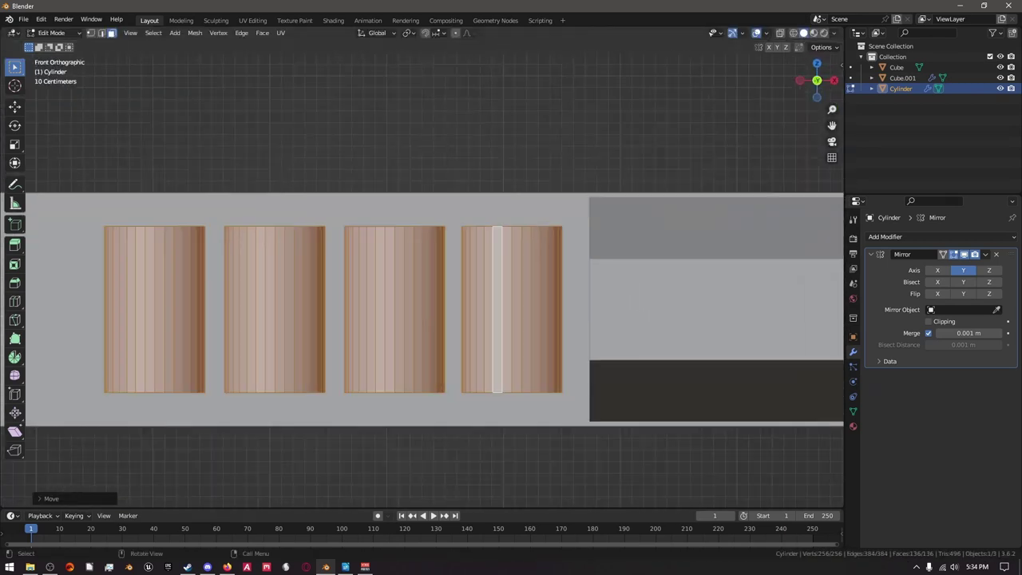
pyautogui.press('s')
pyautogui.press('z')
pyautogui.press('Return')
pyautogui.scroll(-4, 599, 285)
pyautogui.moveTo(599, 285); pyautogui.dragTo(408, 213, button='middle')
pyautogui.scroll(-3, 422, 224)
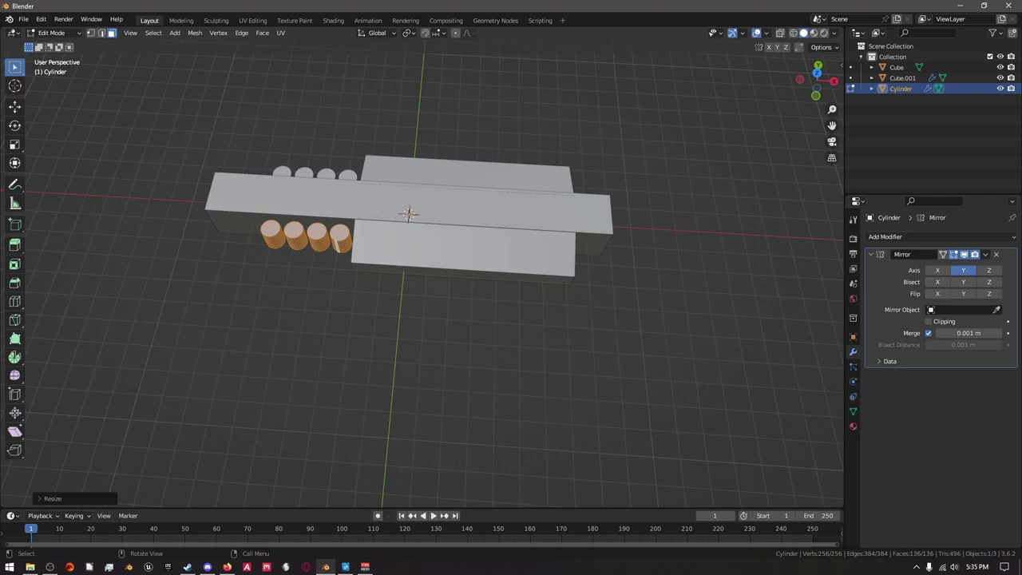
pyautogui.moveTo(408, 213); pyautogui.dragTo(419, 284, button='middle')
# Back in Object Mode, add a cube, place it atop the hull and flatten it along Z.
pyautogui.press('Tab')
pyautogui.hotkey('shift', 'a')
pyautogui.moveTo(433, 297)
pyautogui.click(551, 50)
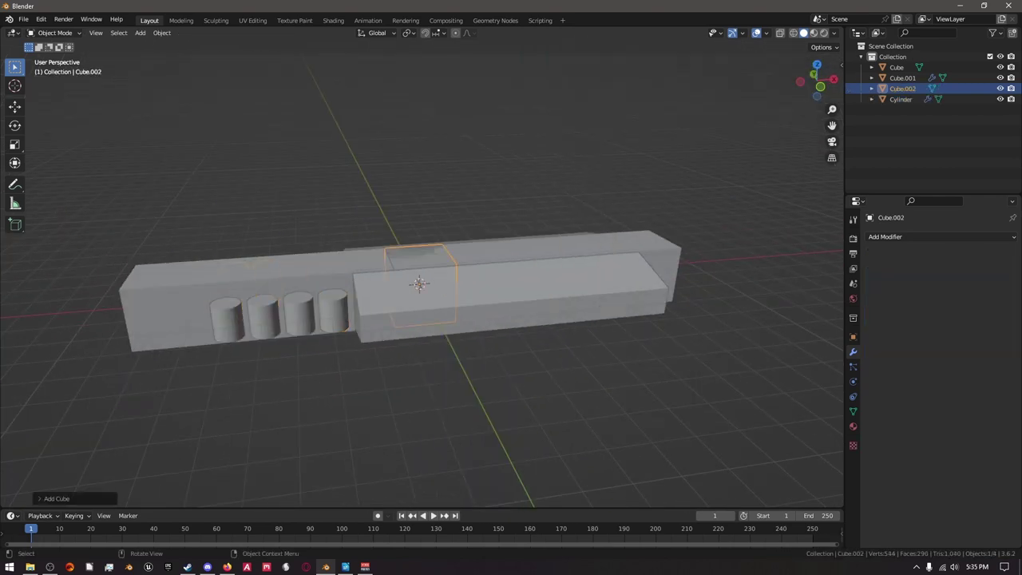
pyautogui.press('g')
pyautogui.click(431, 240)
pyautogui.press('s')
pyautogui.press('z')
pyautogui.click(447, 240)
# Shrink the flat block evenly and lower it onto the hull's central section.
pyautogui.moveTo(447, 239); pyautogui.dragTo(495, 250, button='middle')
pyautogui.press('s')
pyautogui.click(516, 249)
pyautogui.press('KP_3')
pyautogui.scroll(3, 421, 271)
pyautogui.scroll(-1, 422, 272)
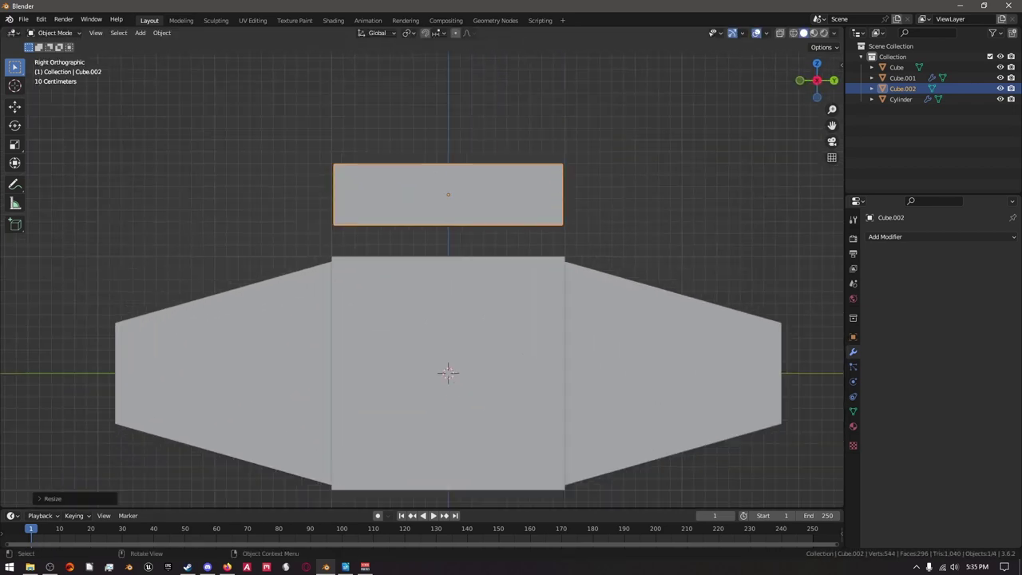
pyautogui.scroll(2, 422, 271)
pyautogui.press('g')
pyautogui.click(447, 320)
# Stretch the deck block along X over the hull's central section and inspect it.
pyautogui.moveTo(447, 319); pyautogui.dragTo(511, 296, button='middle')
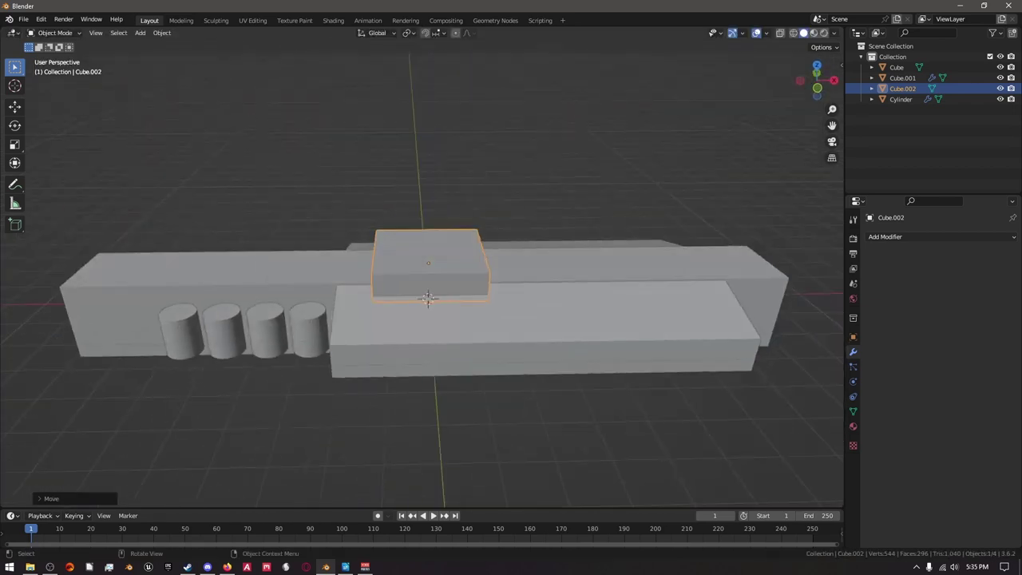
pyautogui.press('s')
pyautogui.press('x')
pyautogui.click(428, 298)
pyautogui.scroll(-2, 428, 297)
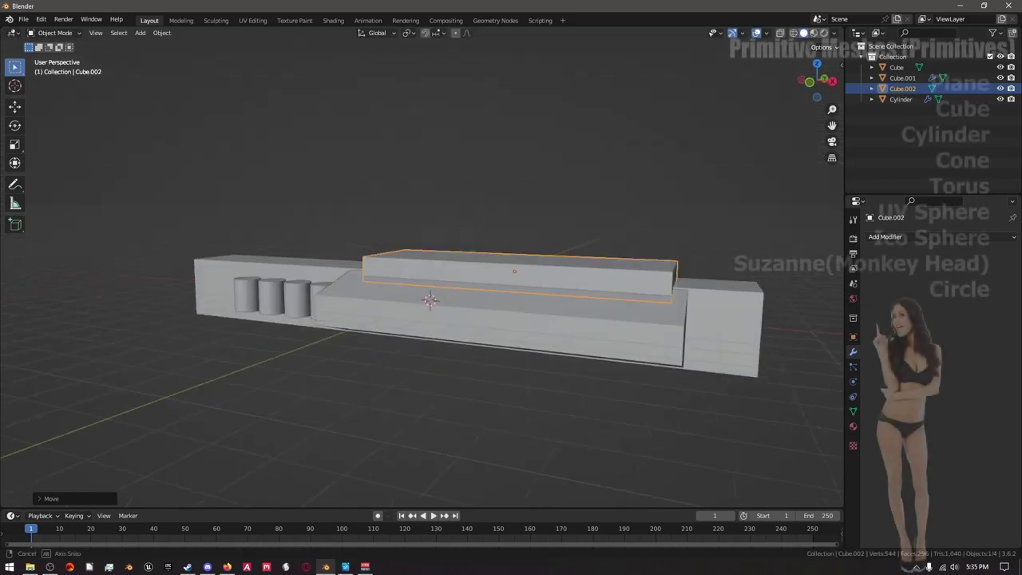
pyautogui.moveTo(428, 298); pyautogui.dragTo(623, 259, button='middle')
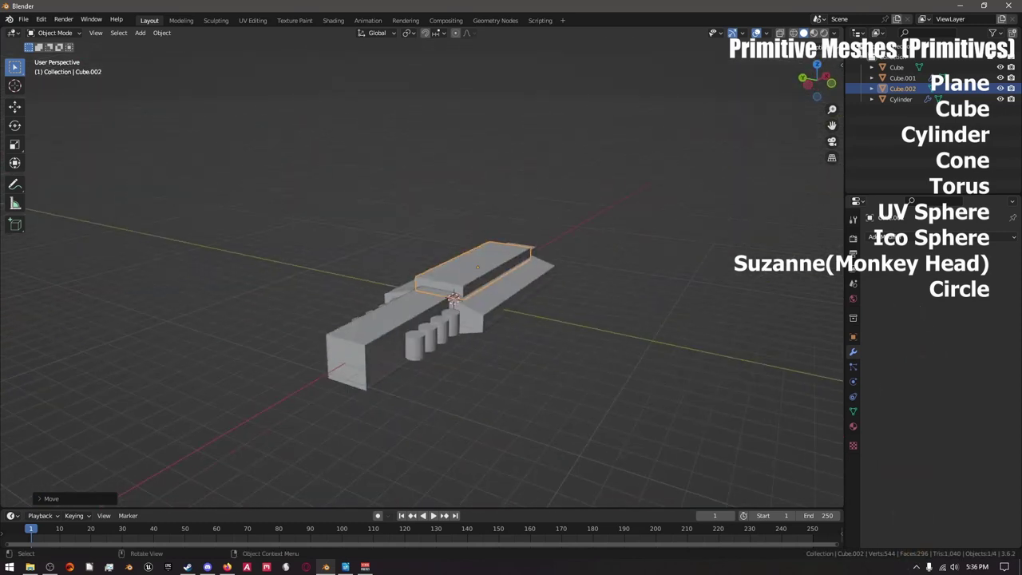
pyautogui.moveTo(448, 264); pyautogui.dragTo(463, 232, button='middle')
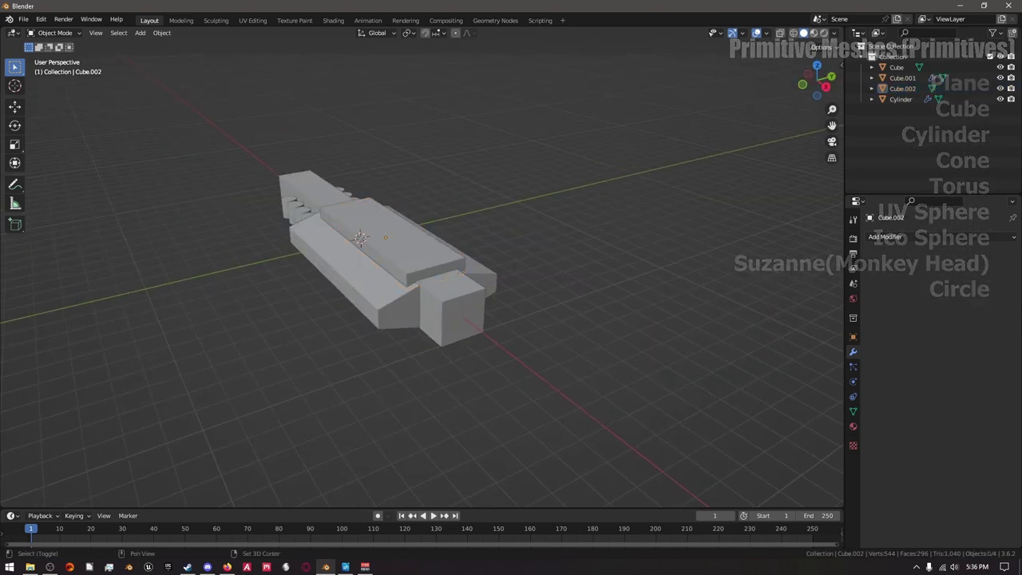
pyautogui.hotkey('shift', 'a')
# Add a cone, move it ahead of the hull along X, rotate it 90° and shrink it onto the nose.
pyautogui.click(594, 307)
pyautogui.press('g')
pyautogui.press('y')
pyautogui.press('x')
pyautogui.press('Return')
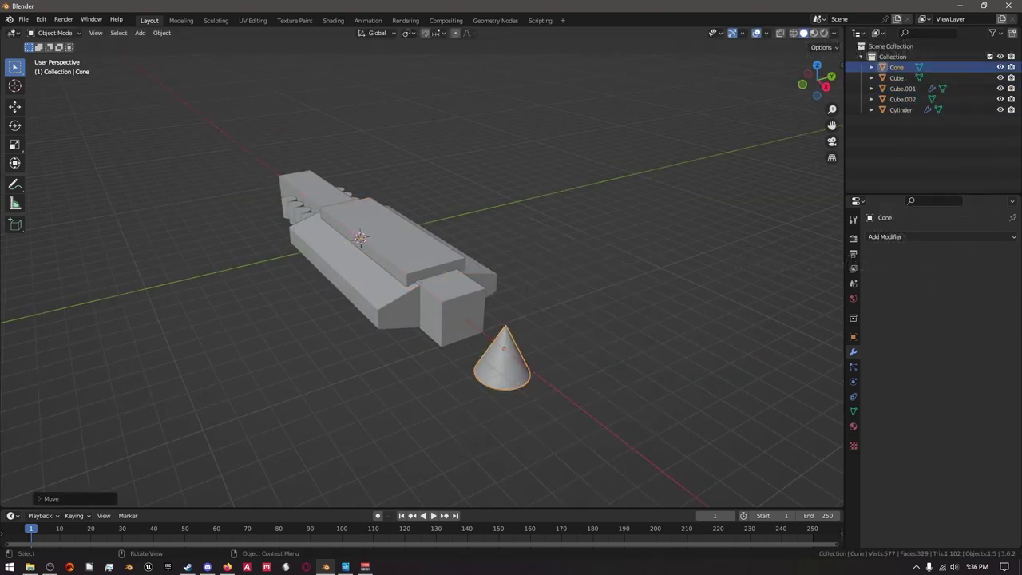
pyautogui.press('KP_1')
pyautogui.press('r')
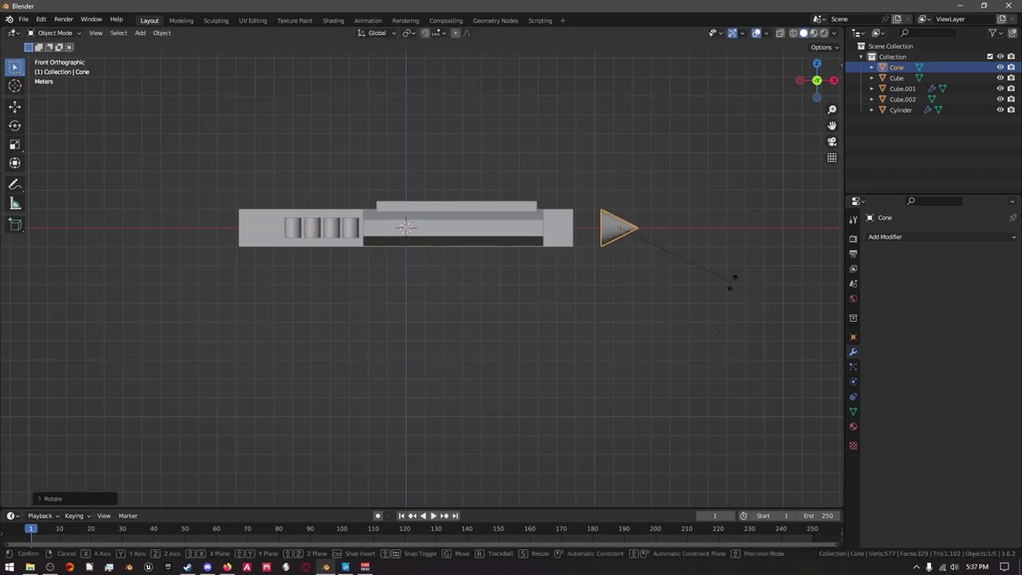
pyautogui.write('90')
pyautogui.press('Return')
pyautogui.scroll(4, 558, 244)
pyautogui.press('s')
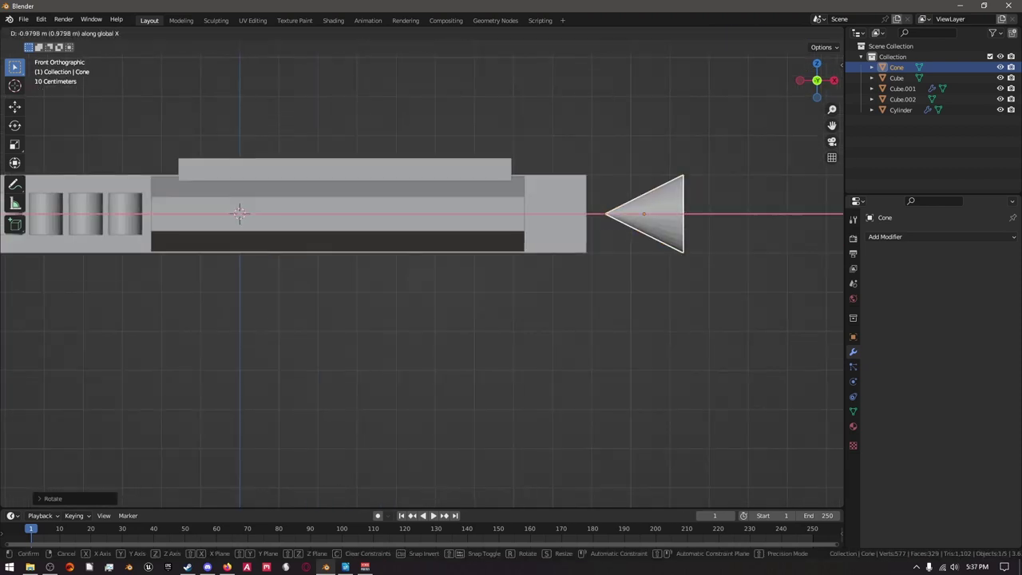
pyautogui.click(659, 244)
pyautogui.scroll(-3, 660, 243)
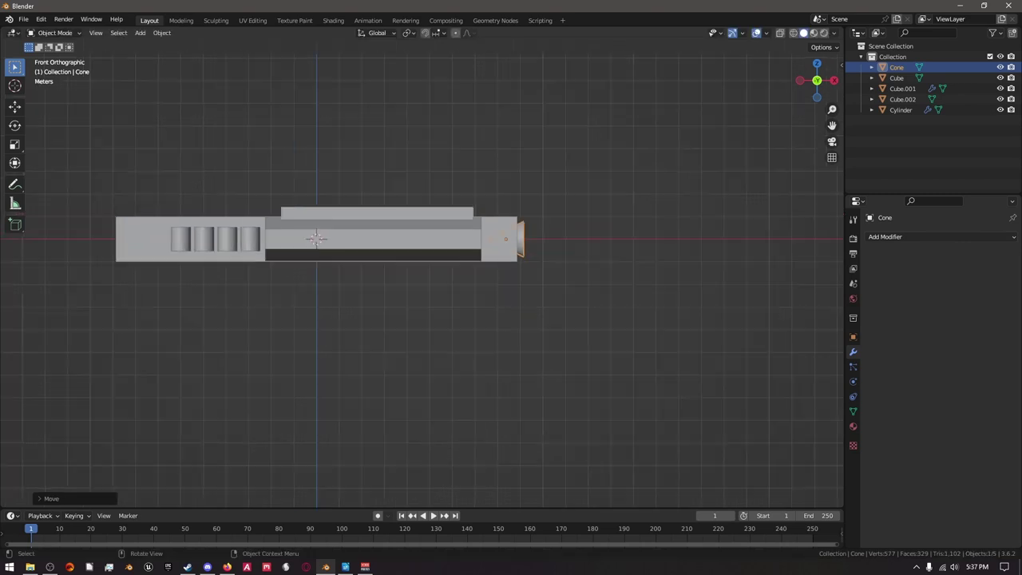
pyautogui.moveTo(659, 244); pyautogui.dragTo(642, 292, button='middle')
# Add a second cone with a Mirror modifier and shift its mesh out along Y beside the hull.
pyautogui.hotkey('shift', 'a')
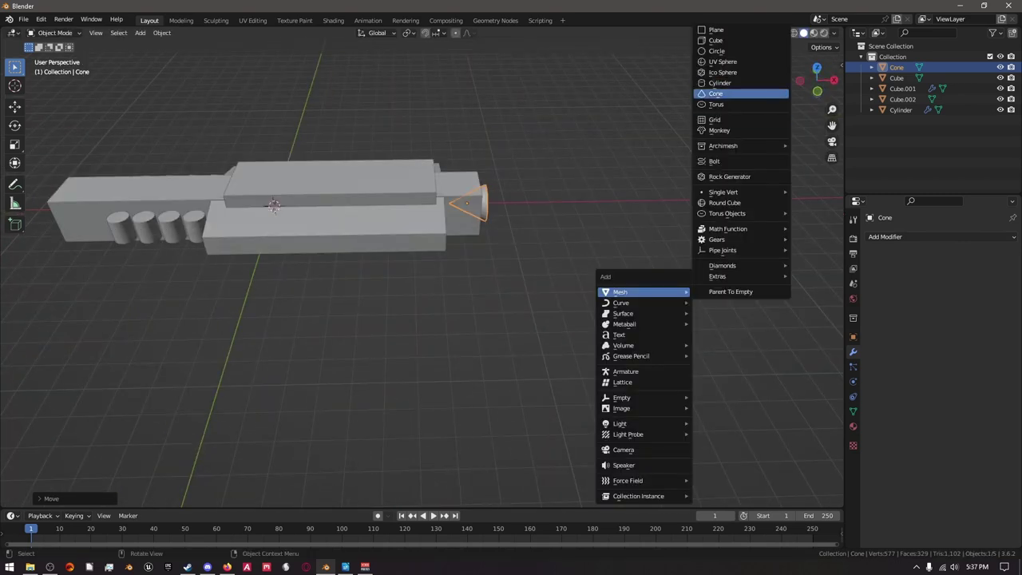
pyautogui.click(715, 94)
pyautogui.click(918, 236)
pyautogui.click(806, 349)
pyautogui.press('KP_7')
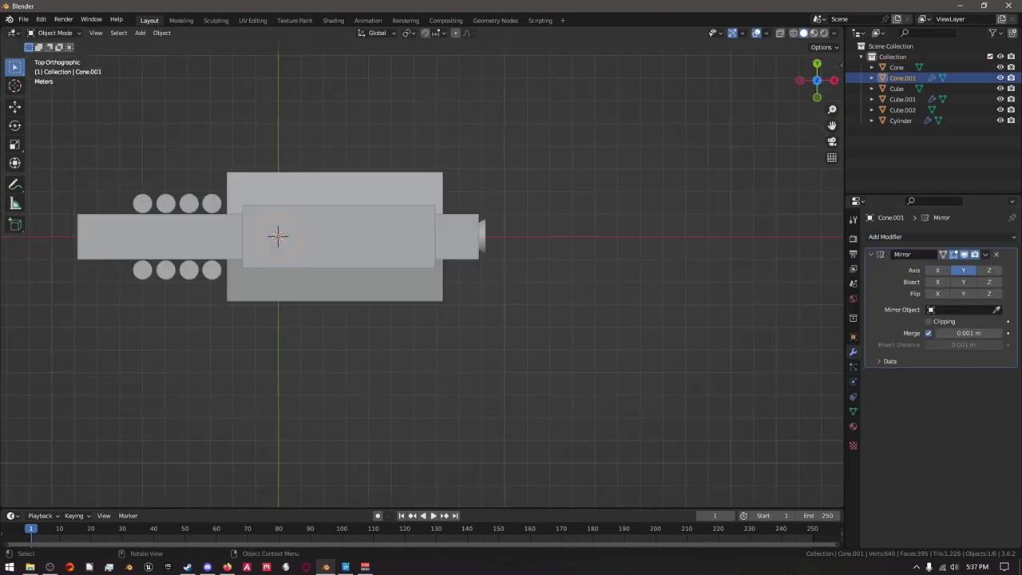
pyautogui.press('Tab')
pyautogui.press('g')
pyautogui.press('y')
pyautogui.press('Return')
# Slide the mirrored cone along X level with the side sections and rotate it about Y.
pyautogui.press('g')
pyautogui.press('x')
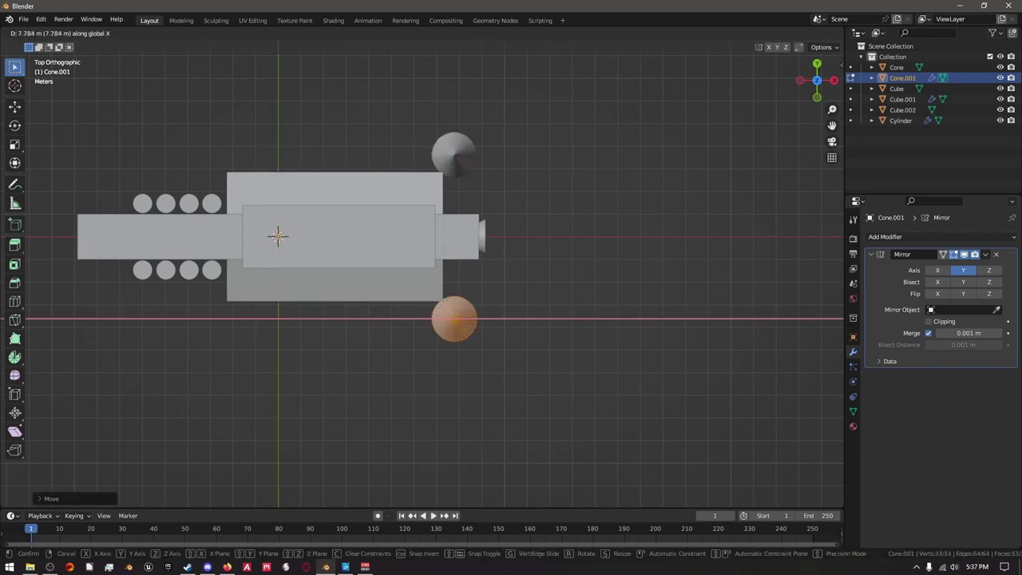
pyautogui.press('Return')
pyautogui.moveTo(479, 240); pyautogui.dragTo(513, 310, button='middle')
pyautogui.press('r')
pyautogui.press('y')
# Raise the side cone to the hull centre, tuck it against the side section and shrink it.
pyautogui.press('KP_3')
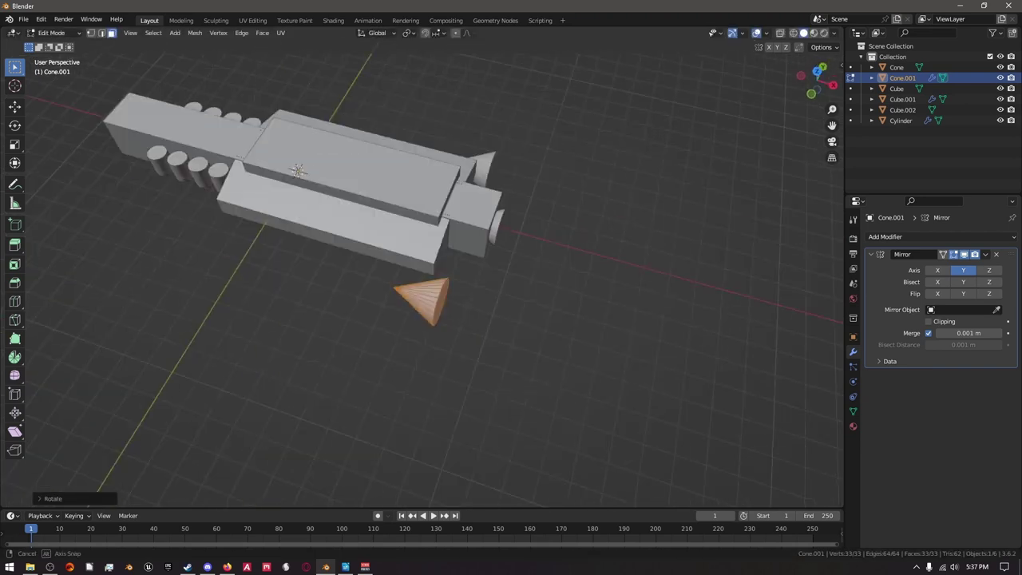
pyautogui.scroll(5, 446, 243)
pyautogui.press('z')
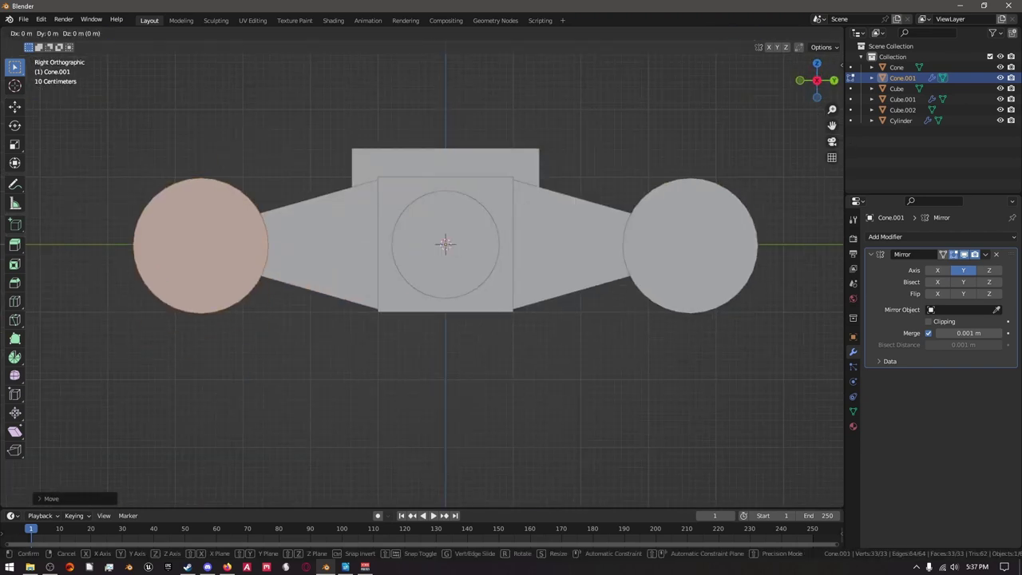
pyautogui.press('Return')
pyautogui.press('g')
pyautogui.press('y')
pyautogui.press('Return')
pyautogui.press('s')
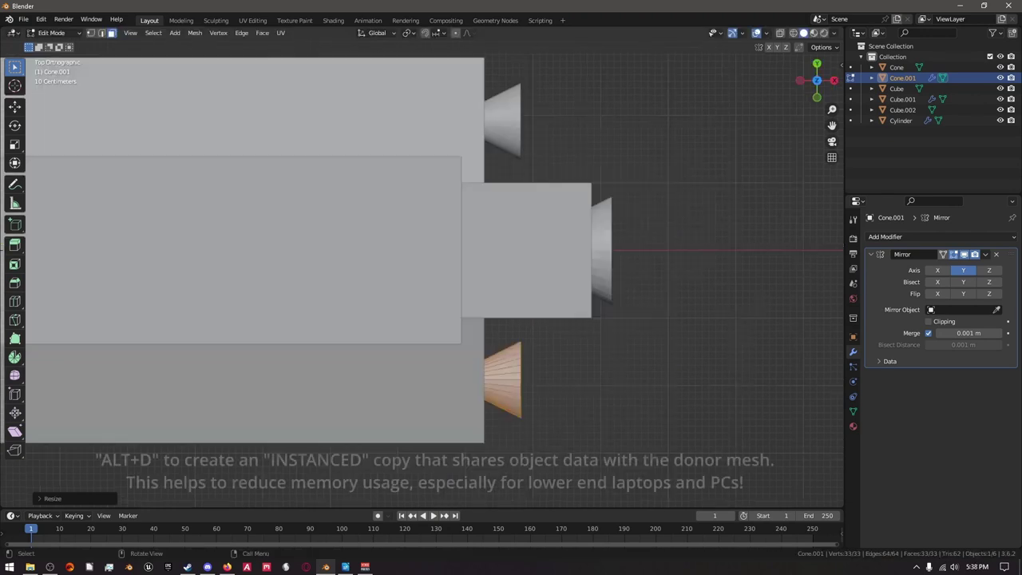
pyautogui.hotkey('alt', 'd')
# Finish placing the duplicated cone along X and orbit around to the front.
pyautogui.press('x')
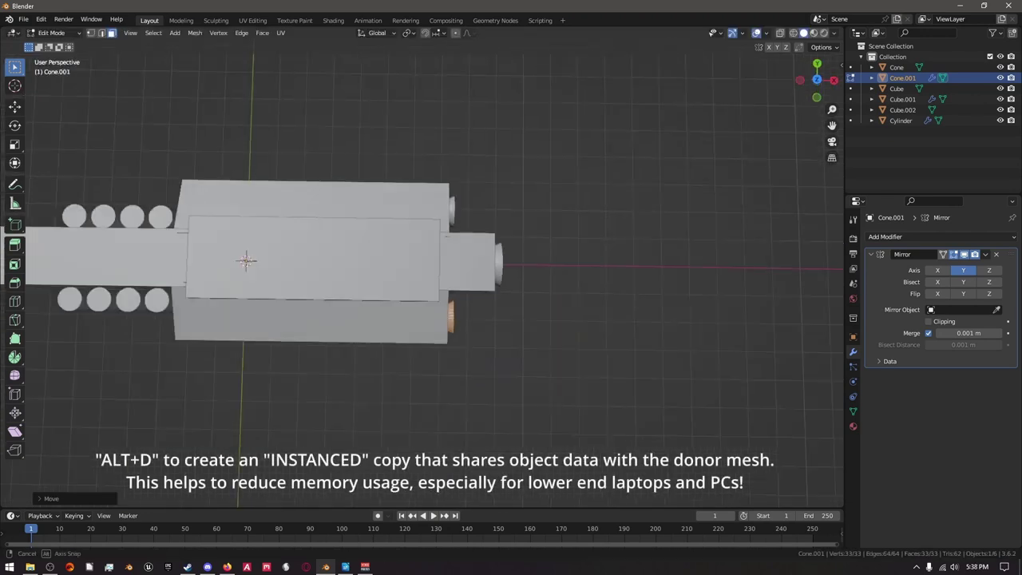
pyautogui.press('Return')
pyautogui.moveTo(479, 319); pyautogui.dragTo(543, 240, button='middle')
pyautogui.press('Return')
pyautogui.moveTo(511, 320); pyautogui.dragTo(448, 283, button='middle')
# Add a cube inside the cone mesh, shrink it and move it along X to the hull's front.
pyautogui.hotkey('shift', 'a')
pyautogui.click(447, 293)
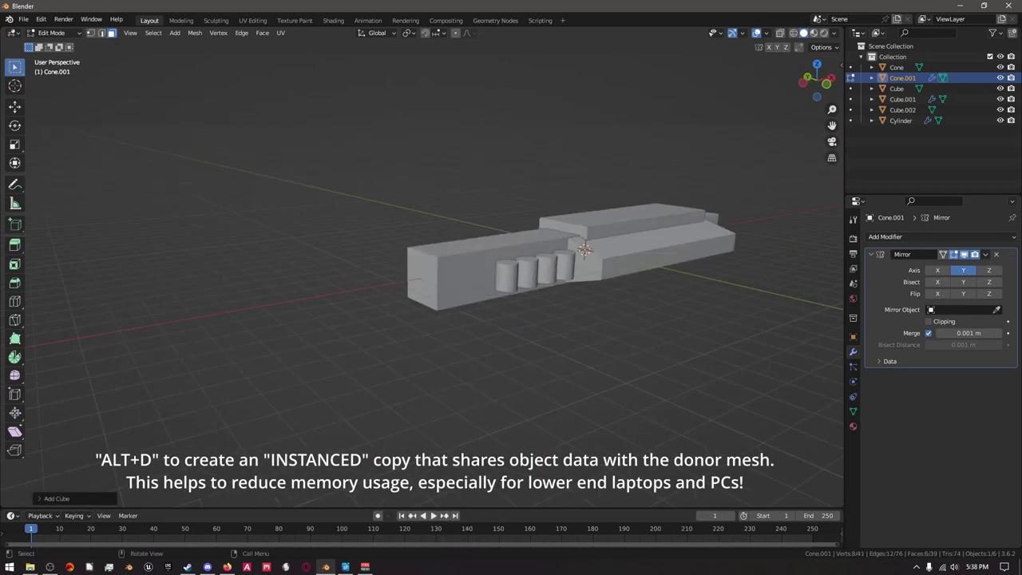
pyautogui.press('s')
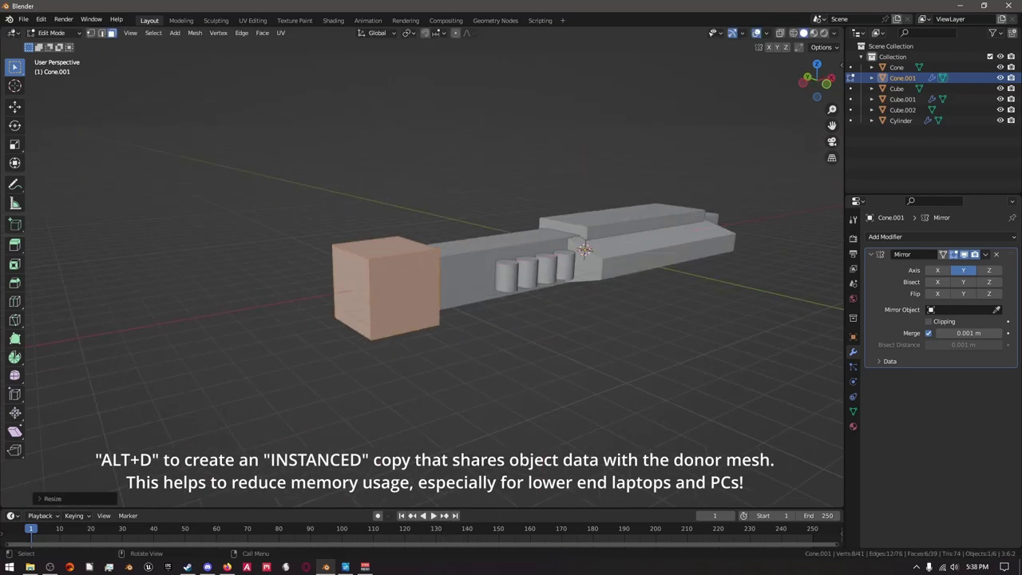
pyautogui.press('KP_1')
pyautogui.press('g')
pyautogui.press('Return')
pyautogui.moveTo(511, 320); pyautogui.dragTo(471, 300, button='middle')
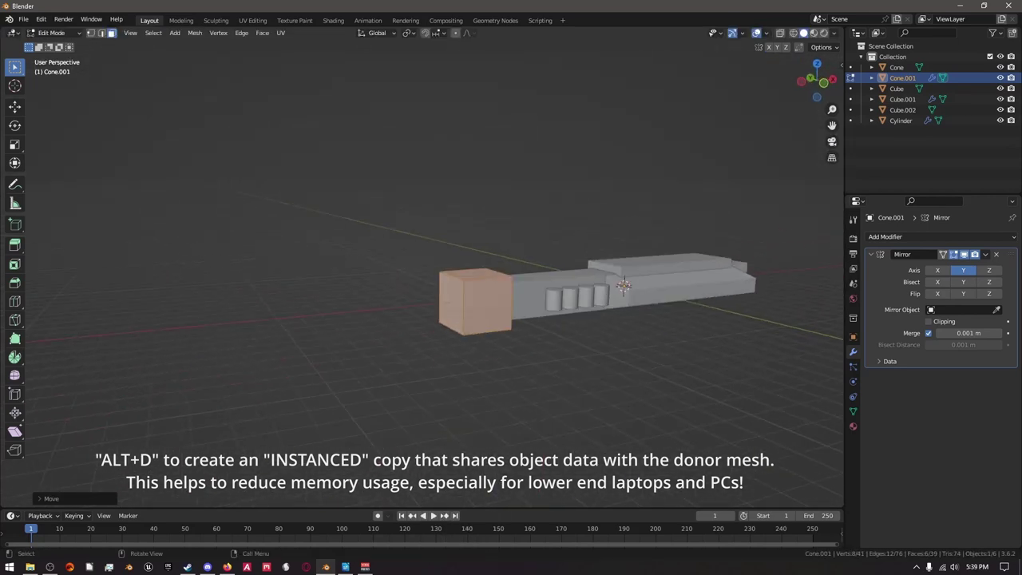
pyautogui.moveTo(623, 286); pyautogui.dragTo(606, 289, button='middle')
pyautogui.press('s')
pyautogui.press('Return')
pyautogui.press('KP_1')
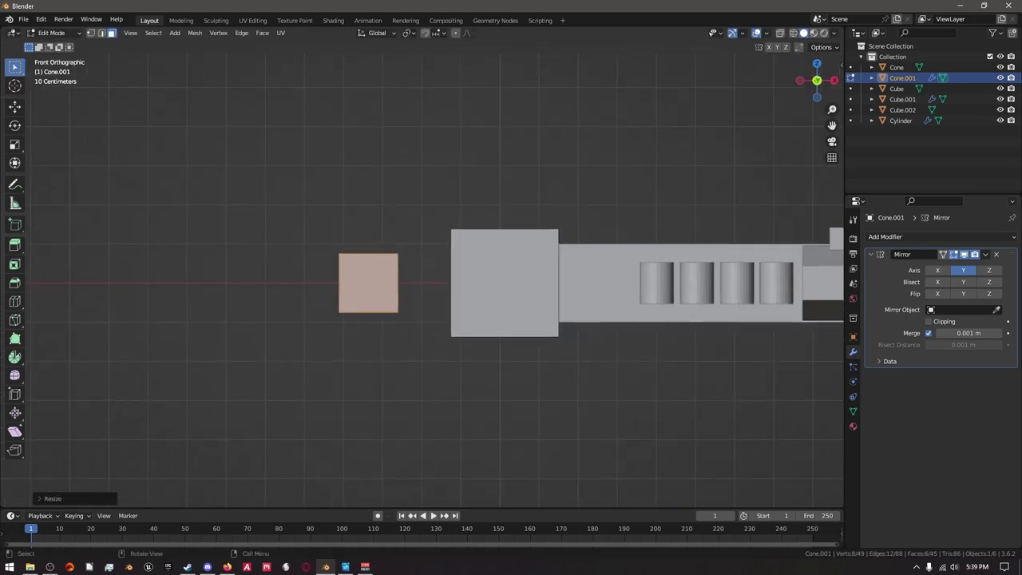
pyautogui.press('Return')
pyautogui.scroll(5, 421, 271)
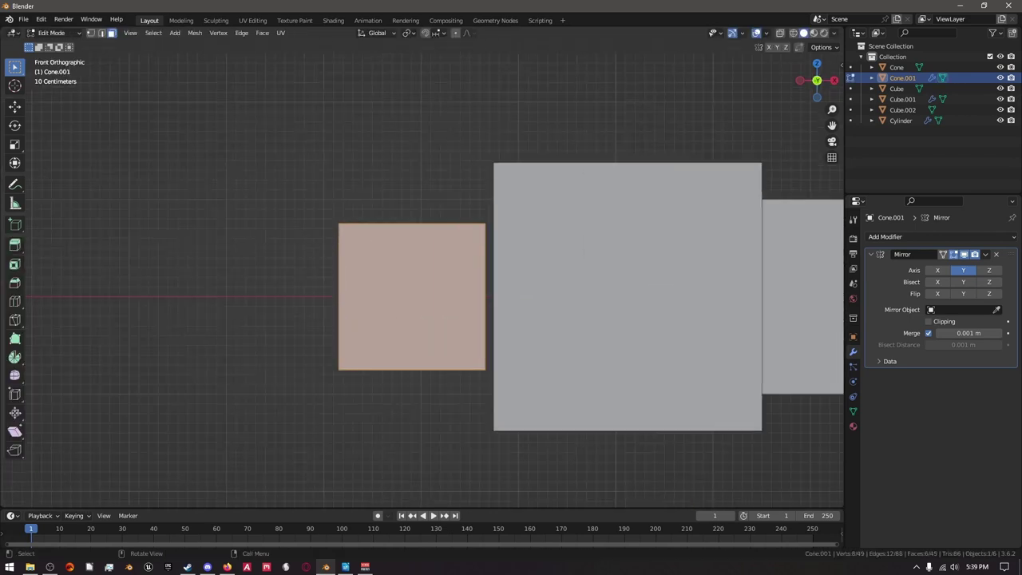
# Taper the block's end face by scaling it along Z and narrowing it along Y.
pyautogui.press('s')
pyautogui.press('z')
pyautogui.press('Return')
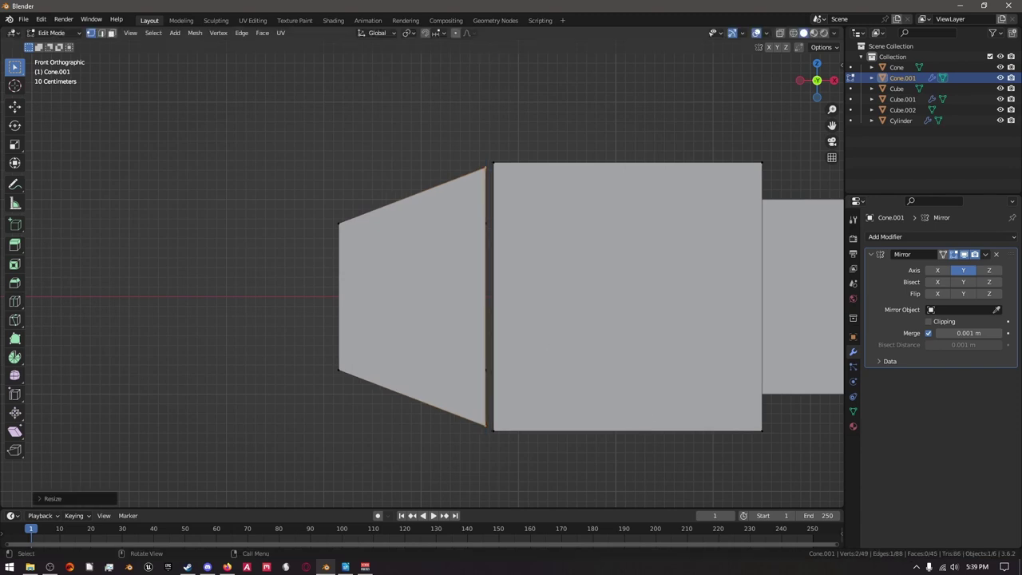
pyautogui.press('KP_7')
pyautogui.scroll(4, 421, 271)
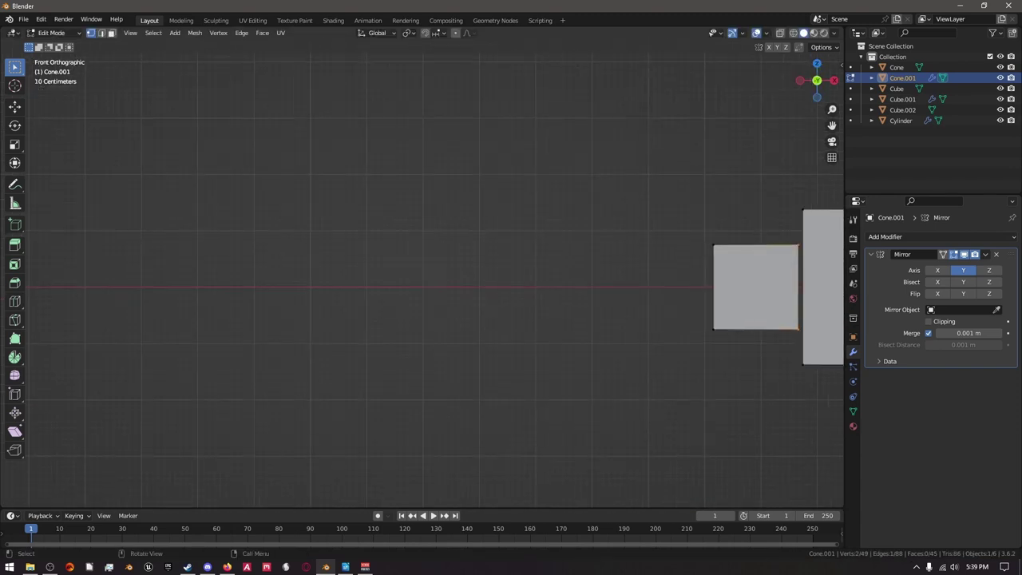
pyautogui.keyDown('shift'); pyautogui.moveTo(719, 319); pyautogui.dragTo(354, 319, button='middle'); pyautogui.keyUp('shift')
pyautogui.scroll(3, 511, 287)
pyautogui.moveTo(412, 182); pyautogui.dragTo(454, 308)
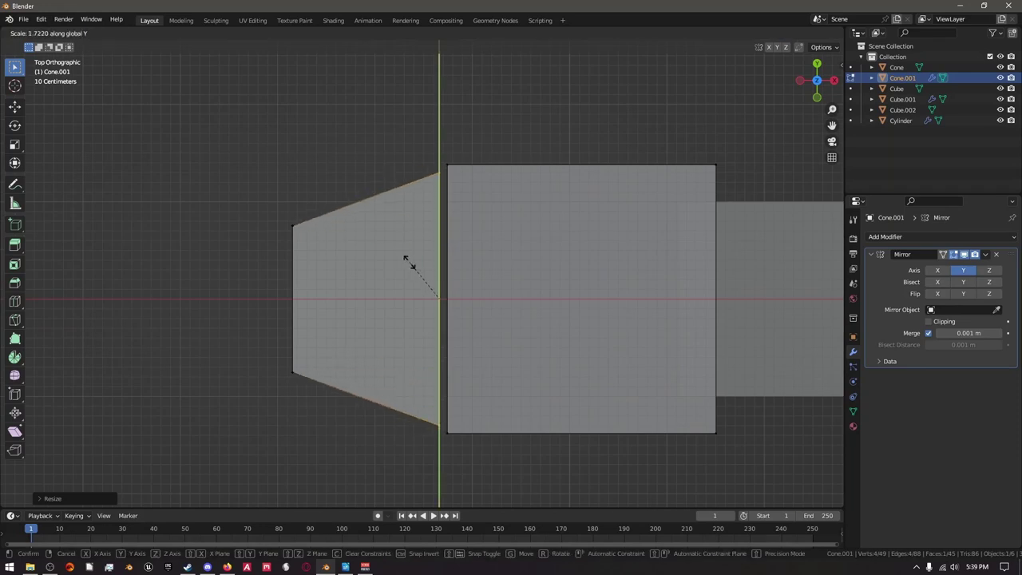
pyautogui.click(405, 258)
pyautogui.scroll(-5, 405, 258)
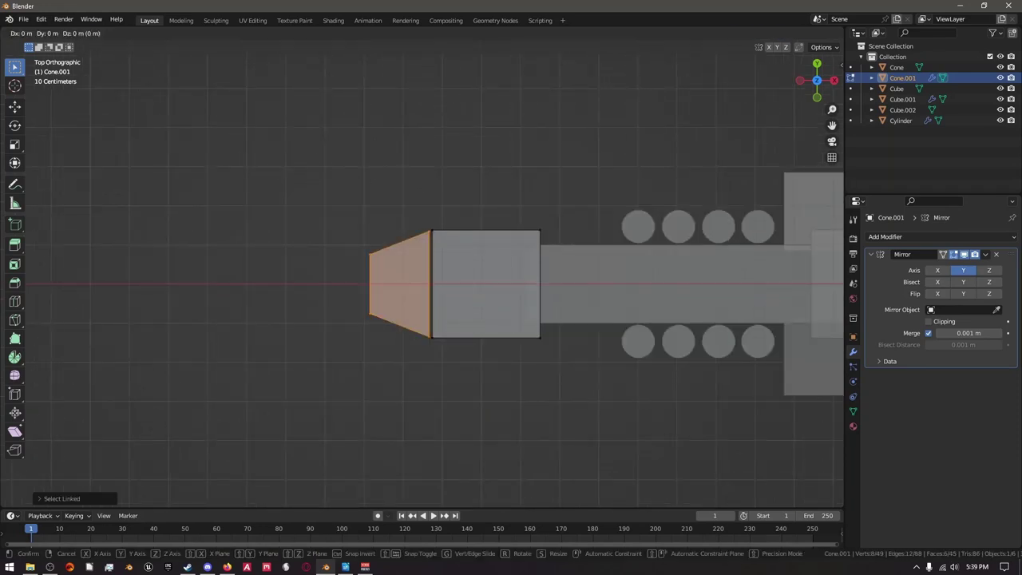
pyautogui.press('Escape')
# Select the whole trial tapered block in Edit Mode and remove it from the cone mesh.
pyautogui.press('Tab')
pyautogui.moveTo(511, 335); pyautogui.dragTo(455, 280, button='middle')
pyautogui.press('Tab')
pyautogui.scroll(4, 422, 272)
pyautogui.press('a')
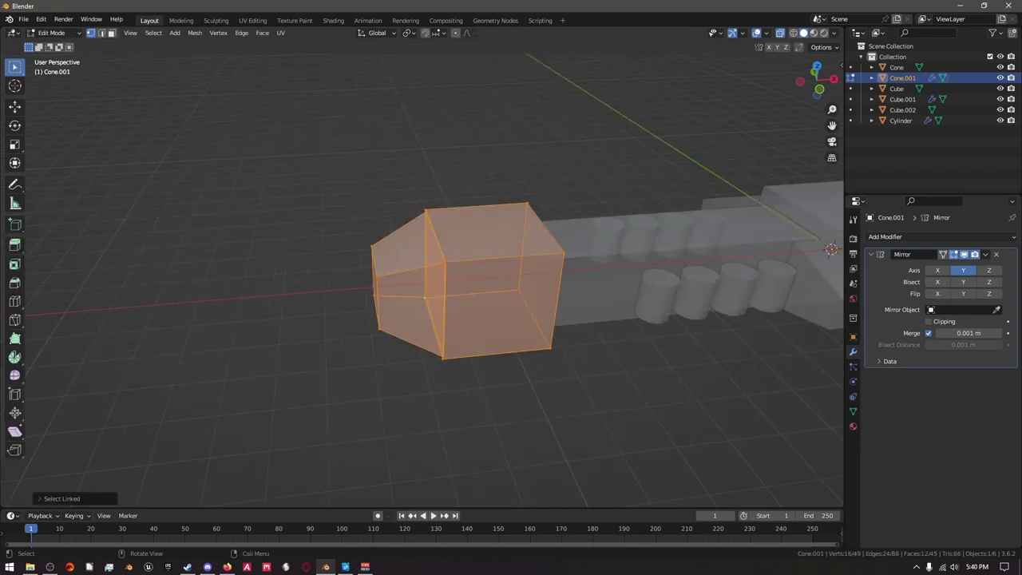
pyautogui.press('h')
pyautogui.press('Tab')
pyautogui.press('KP_7')
# Add a new cube, scale it, and duplicate it with the copy moved left in front.
pyautogui.hotkey('shift', 'a')
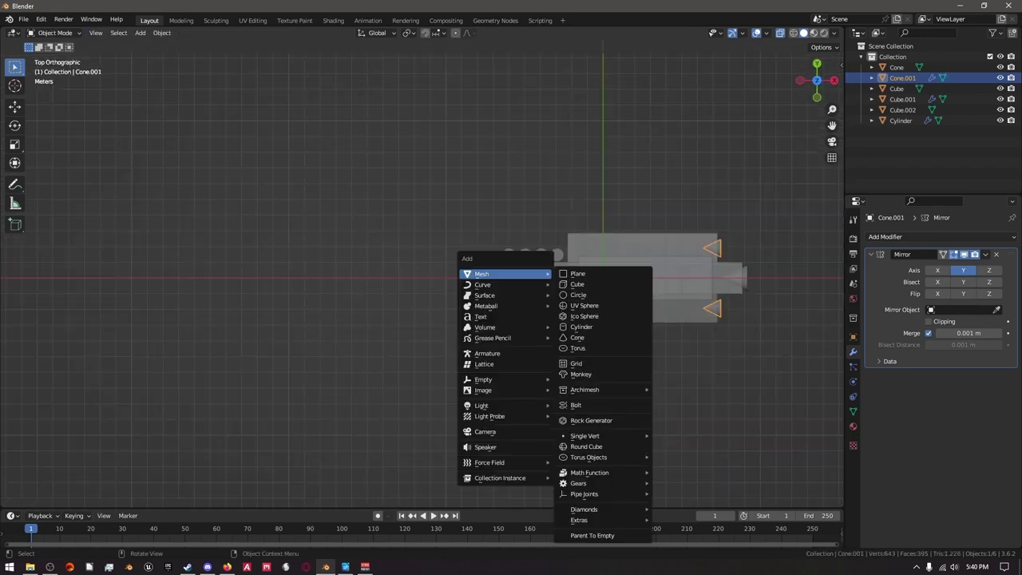
pyautogui.click(576, 284)
pyautogui.press('KP_Decimal')
pyautogui.press('s')
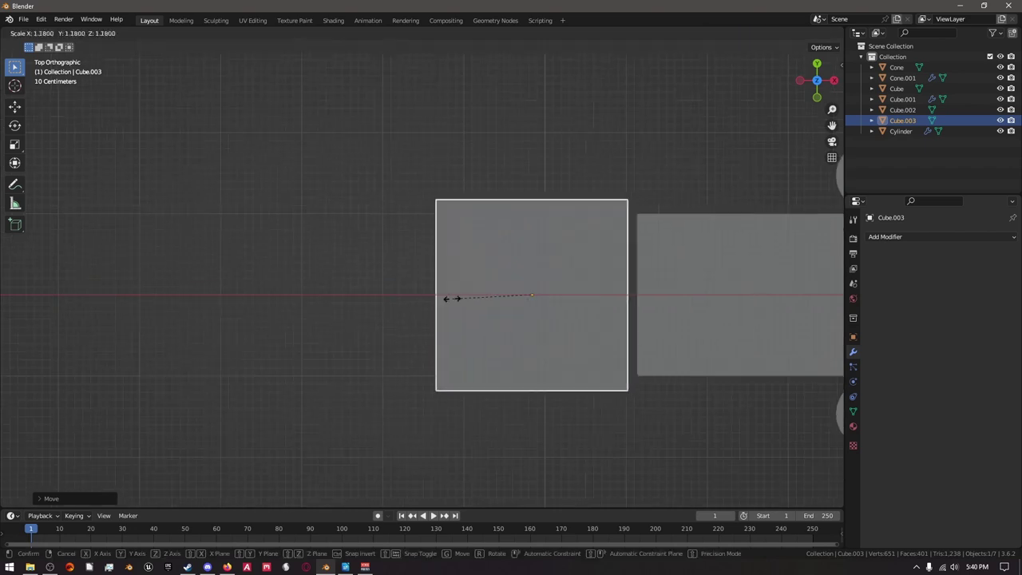
pyautogui.hotkey('shift', 'd')
pyautogui.press('Return')
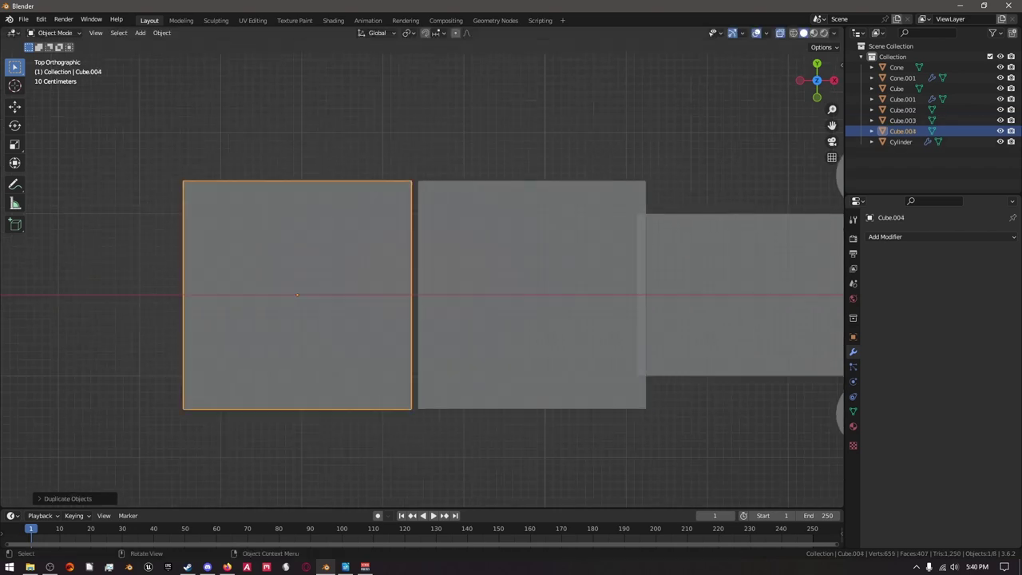
pyautogui.scroll(-3, 422, 272)
# Taper the copy's end face by scaling it down along Z and Y and shifting it along X.
pyautogui.press('Tab')
pyautogui.press('KP_3')
pyautogui.press('r')
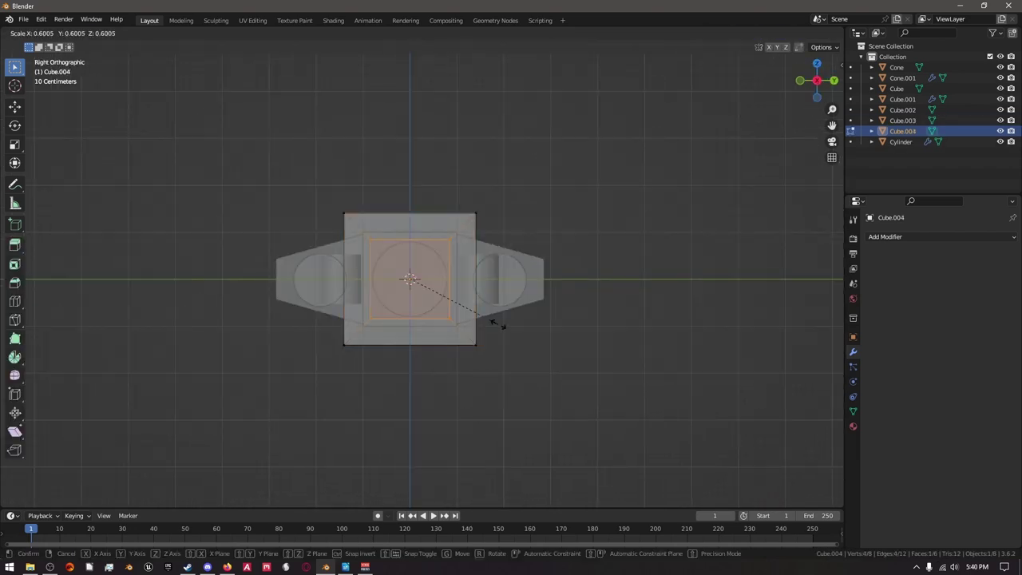
pyautogui.click(494, 323)
pyautogui.press('s')
pyautogui.press('z')
pyautogui.press('y')
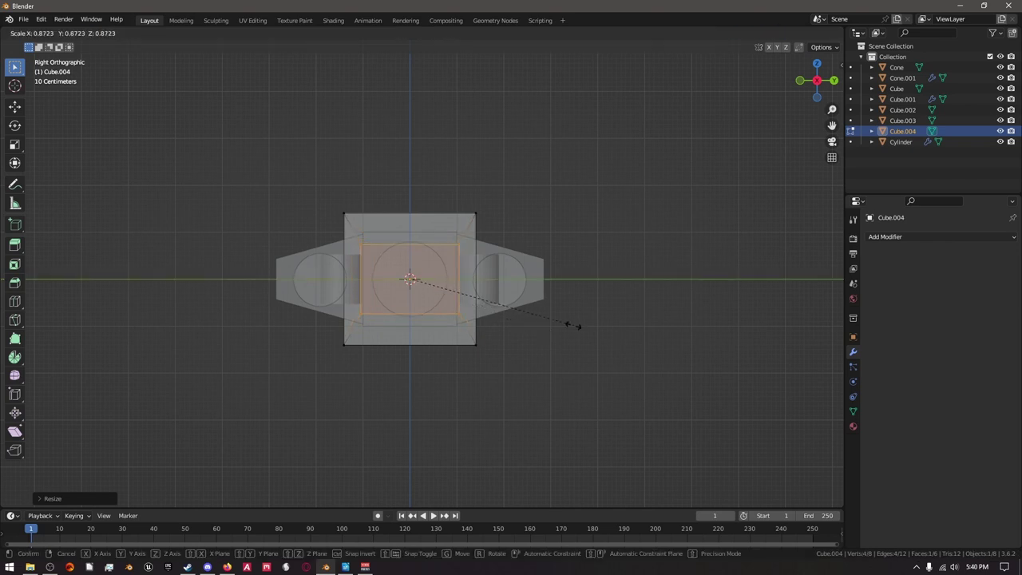
pyautogui.click(579, 320)
pyautogui.moveTo(580, 321); pyautogui.dragTo(455, 287, button='middle')
pyautogui.press('g')
pyautogui.press('x')
pyautogui.click(479, 336)
# Select the whole tapered nose piece and slide it along X until it butts against the block.
pyautogui.scroll(3, 455, 287)
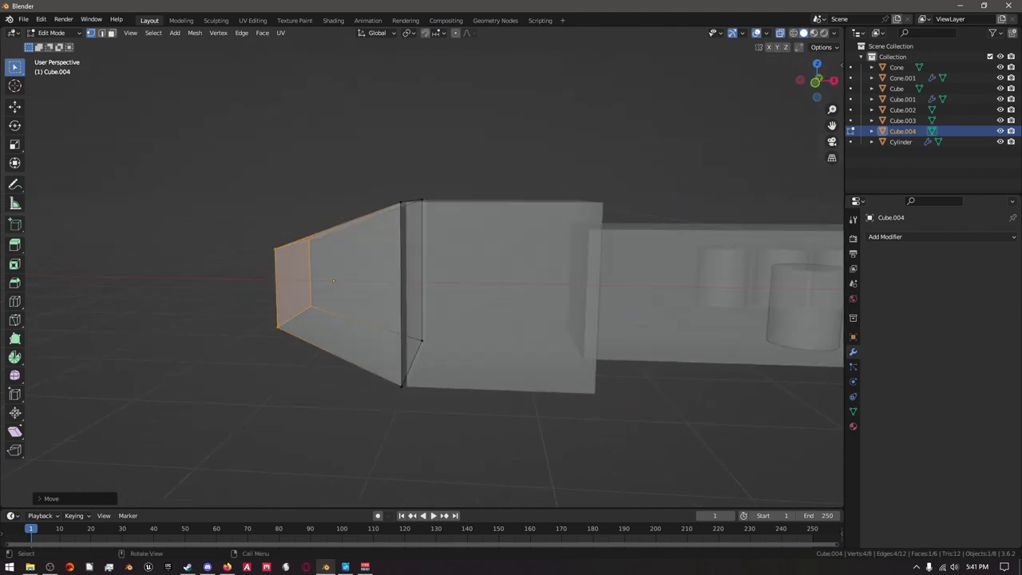
pyautogui.hotkey('ctrl', 'l')
pyautogui.press('KP_7')
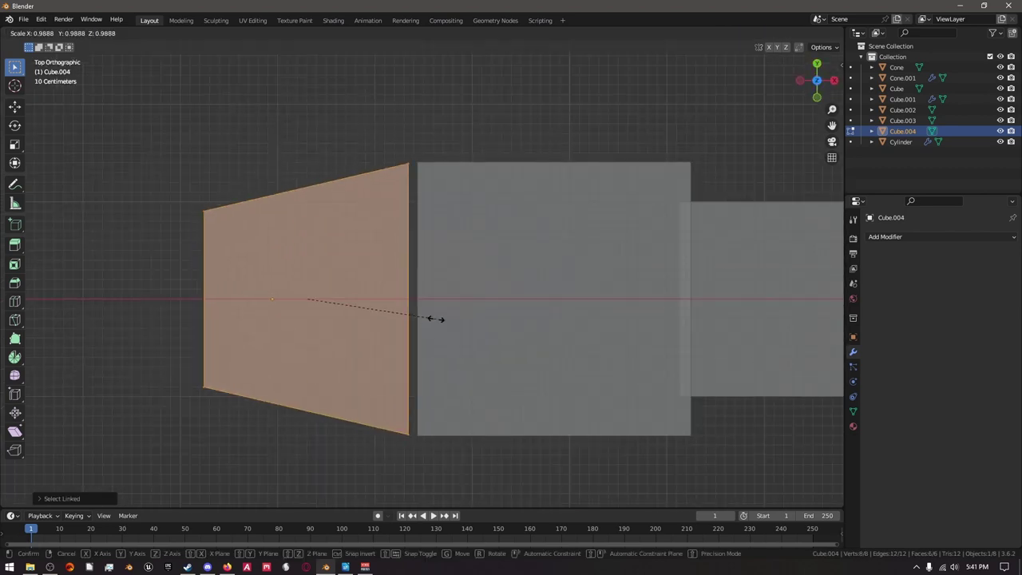
pyautogui.click(435, 318)
pyautogui.press('g')
pyautogui.press('x')
pyautogui.press('Return')
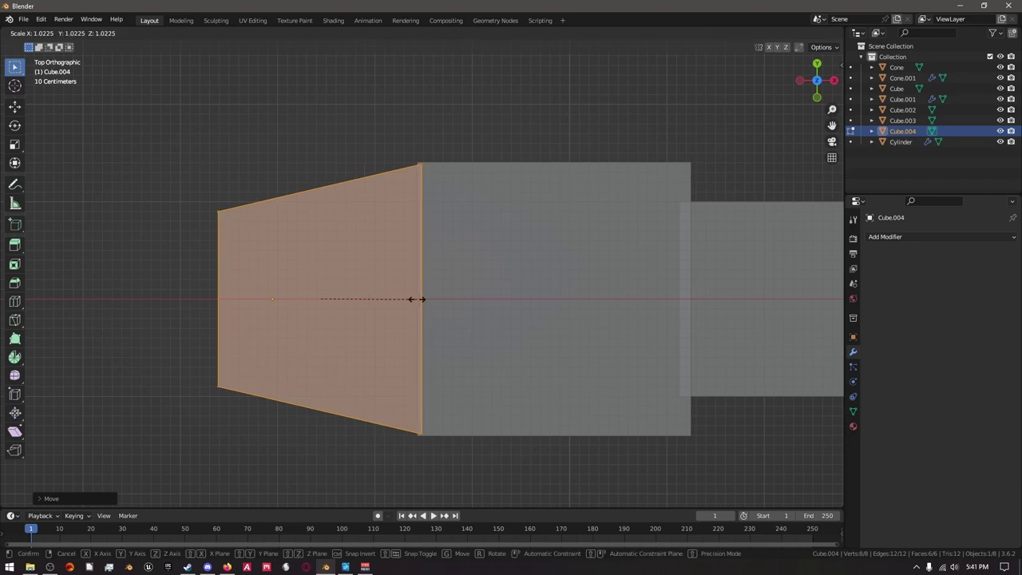
# Return to Object Mode and orbit out to view the whole ship with its new nose.
pyautogui.press('Tab')
pyautogui.scroll(-4, 600, 274)
pyautogui.moveTo(599, 274); pyautogui.dragTo(654, 288, button='middle')
pyautogui.scroll(5, 654, 287)
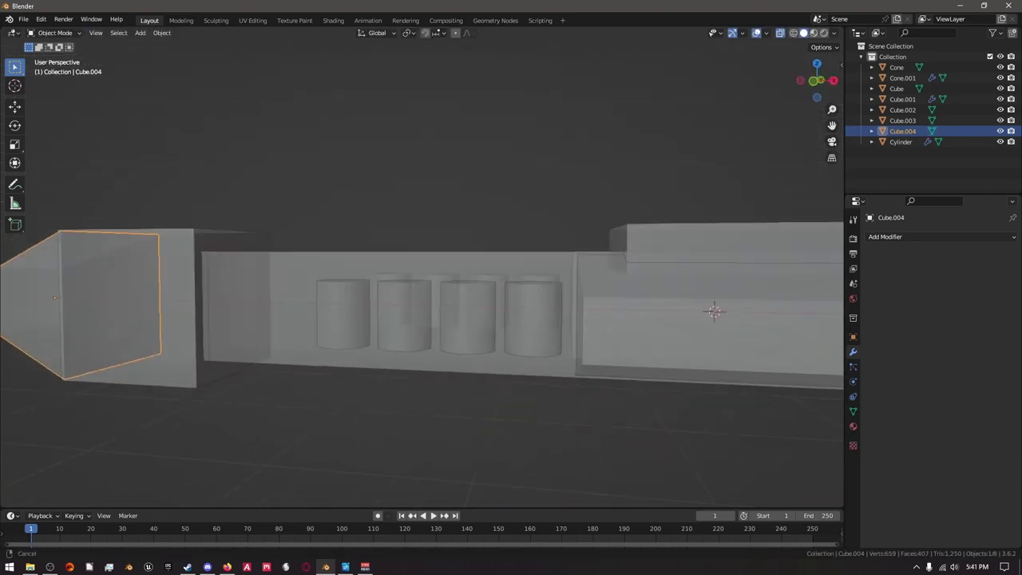
pyautogui.moveTo(711, 308); pyautogui.dragTo(447, 351, button='middle')
pyautogui.scroll(-4, 559, 319)
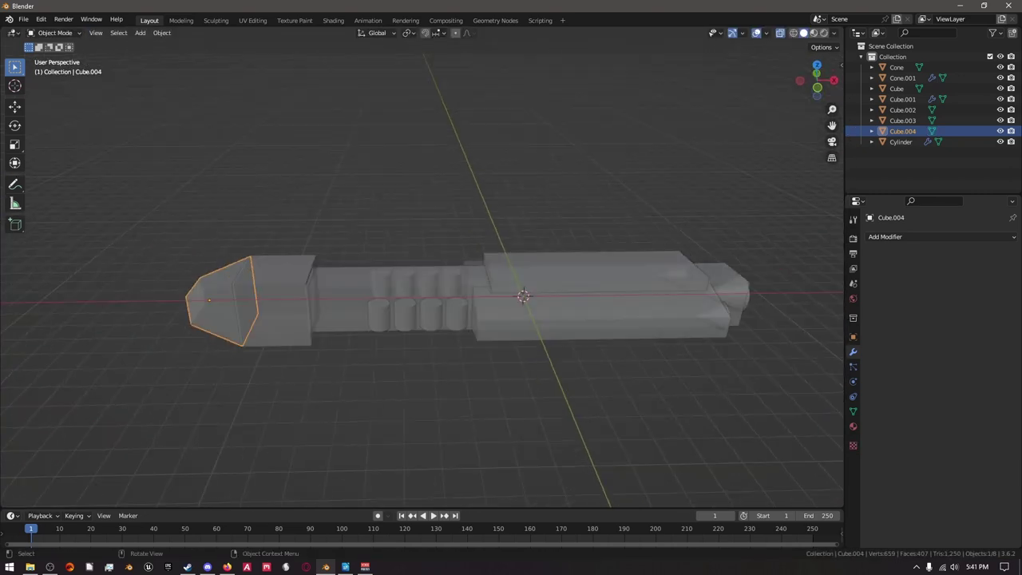
pyautogui.hotkey('shift', 'a')
# Add a new cube with a Subdivision Surface modifier and a Mirror modifier set to Y only.
pyautogui.moveTo(447, 362)
pyautogui.press('Escape')
pyautogui.hotkey('shift', 'a')
pyautogui.moveTo(423, 342)
pyautogui.click(515, 93)
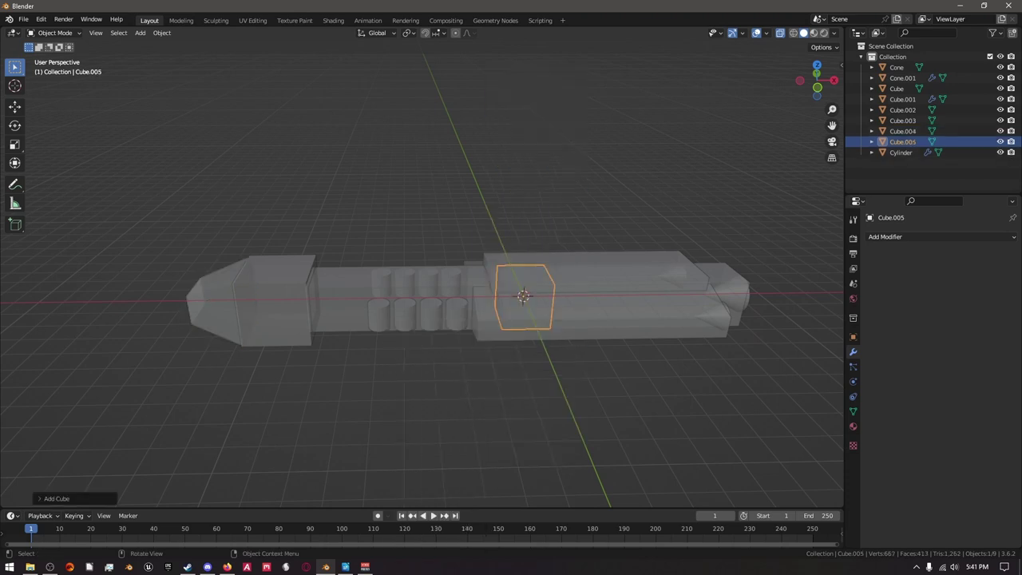
pyautogui.click(886, 236)
pyautogui.click(817, 431)
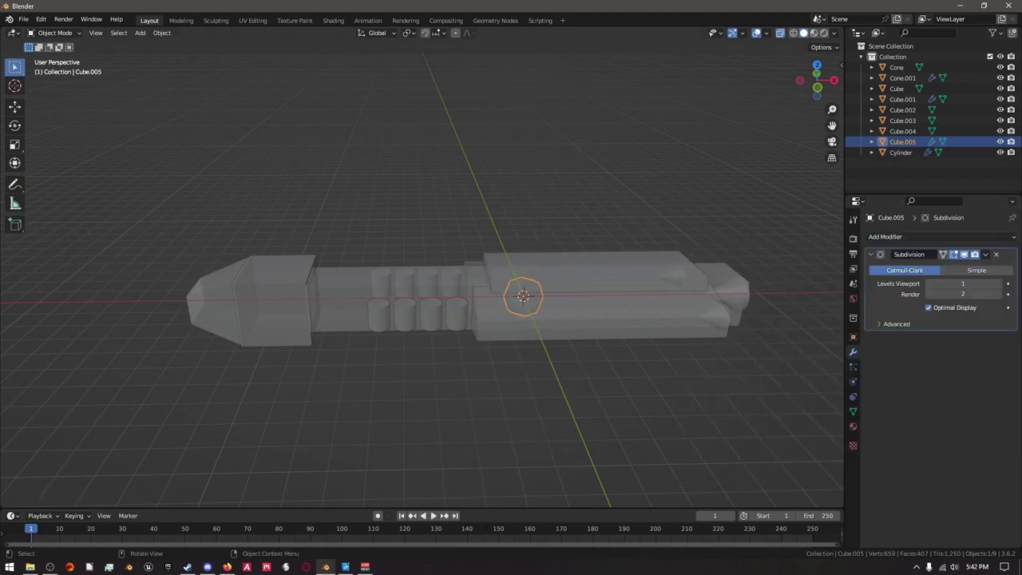
pyautogui.click(886, 236)
pyautogui.click(818, 360)
pyautogui.click(962, 368)
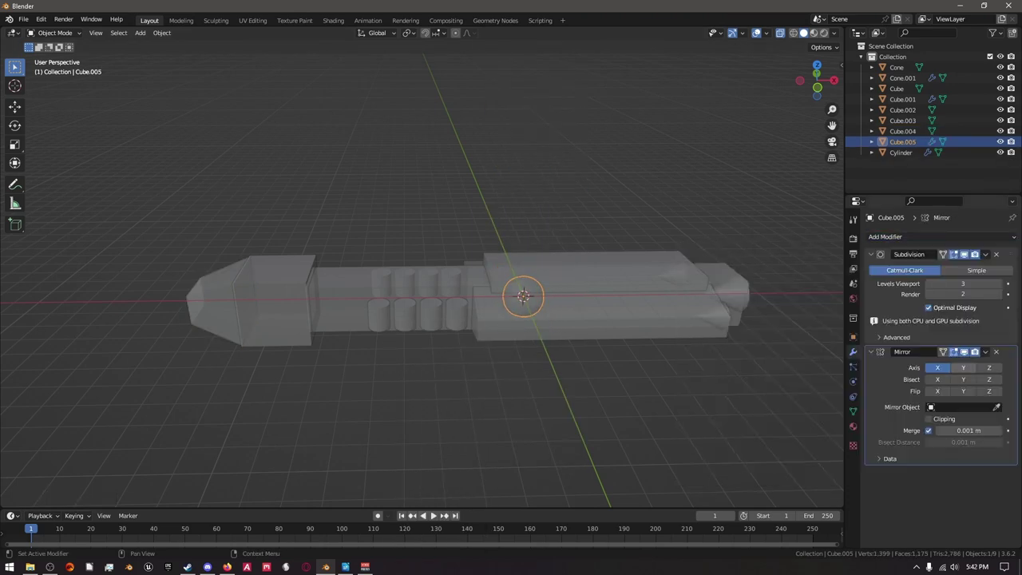
pyautogui.click(938, 354)
# In Edit Mode from the top view, move the cube along X and Y and halve its size.
pyautogui.press('Tab')
pyautogui.press('KP_7')
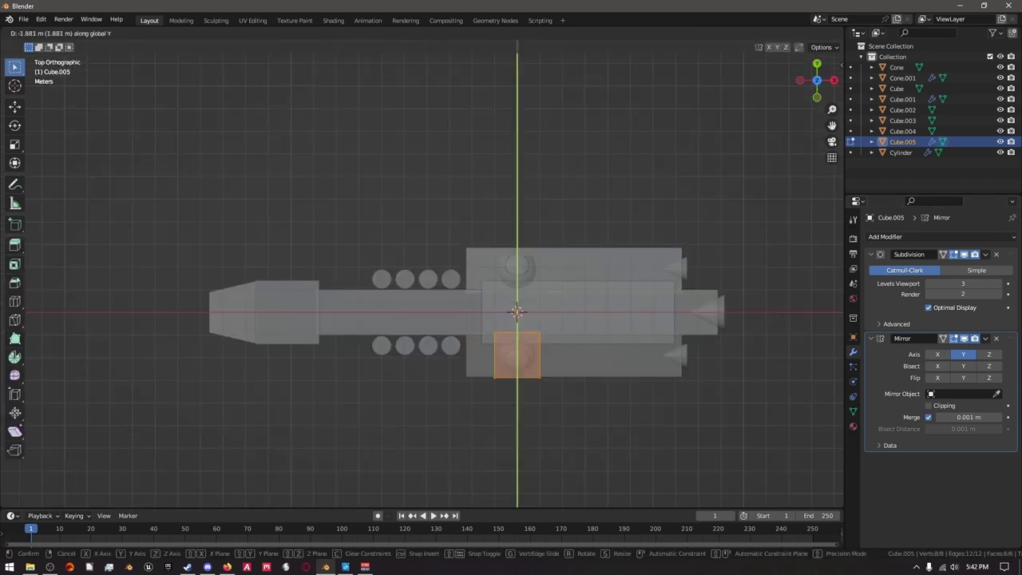
pyautogui.press('Return')
pyautogui.press('g')
pyautogui.press('x')
pyautogui.press('Return')
pyautogui.scroll(12, 769, 187)
pyautogui.press('s')
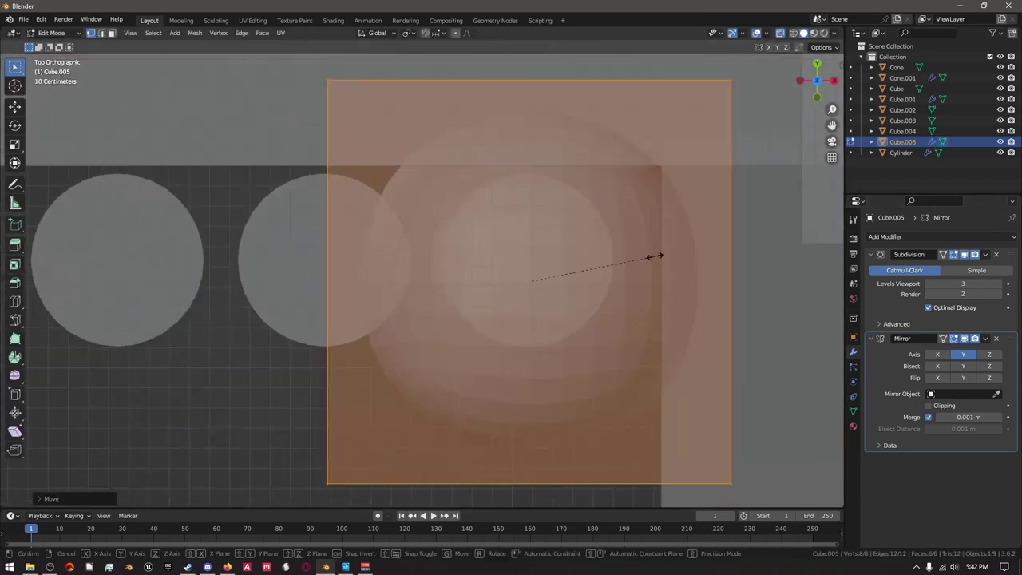
pyautogui.press('Return')
pyautogui.press('g')
pyautogui.press('y')
pyautogui.press('Return')
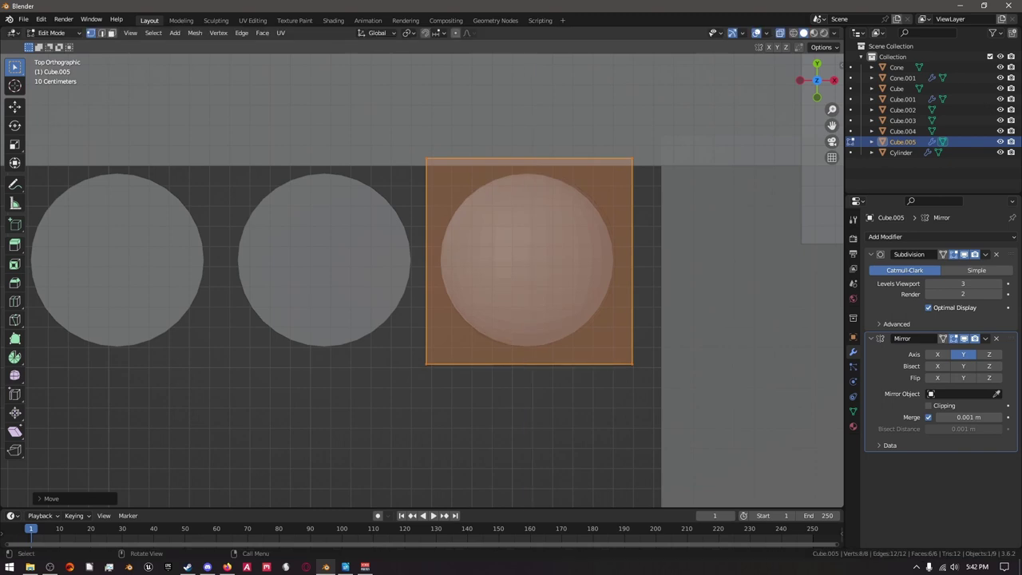
pyautogui.press('Return')
pyautogui.scroll(2, 653, 274)
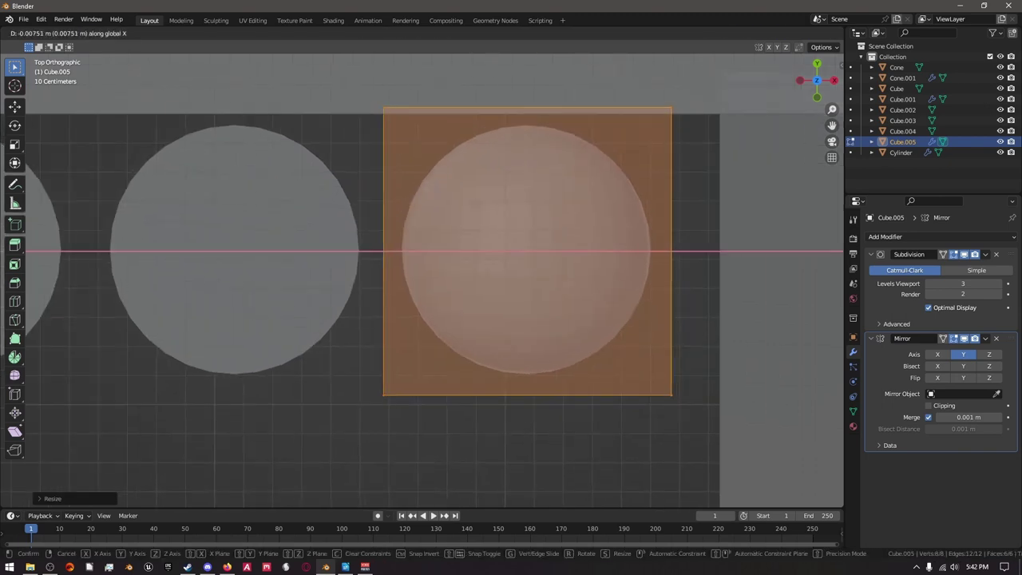
pyautogui.press('Return')
# From the front view, raise the cube along Z beside the hull.
pyautogui.scroll(-6, 739, 119)
pyautogui.press('KP_1')
pyautogui.scroll(5, 740, 119)
pyautogui.press('g')
pyautogui.press('z')
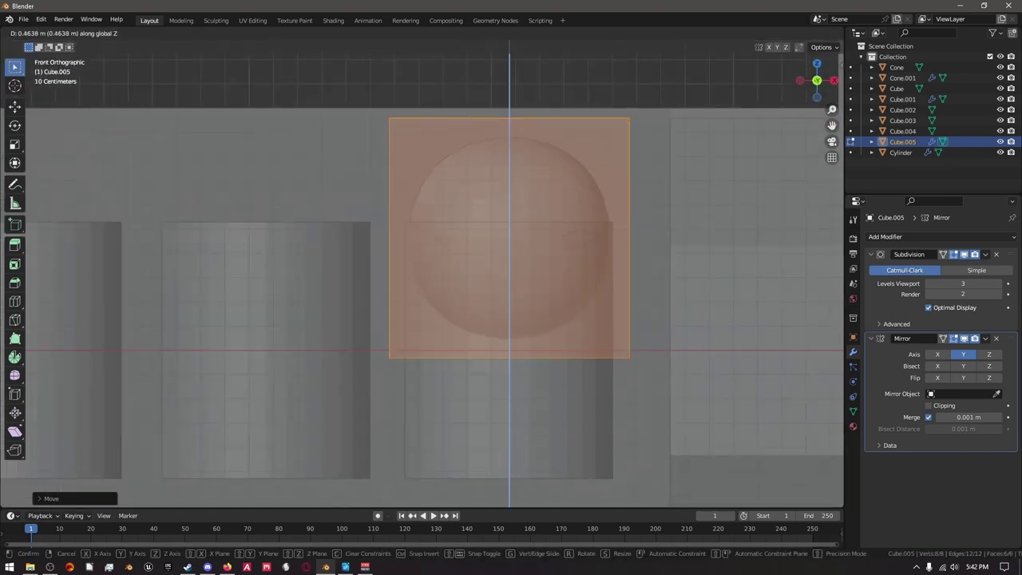
pyautogui.press('Return')
pyautogui.press('Tab')
pyautogui.scroll(-4, 421, 274)
pyautogui.scroll(3, 422, 274)
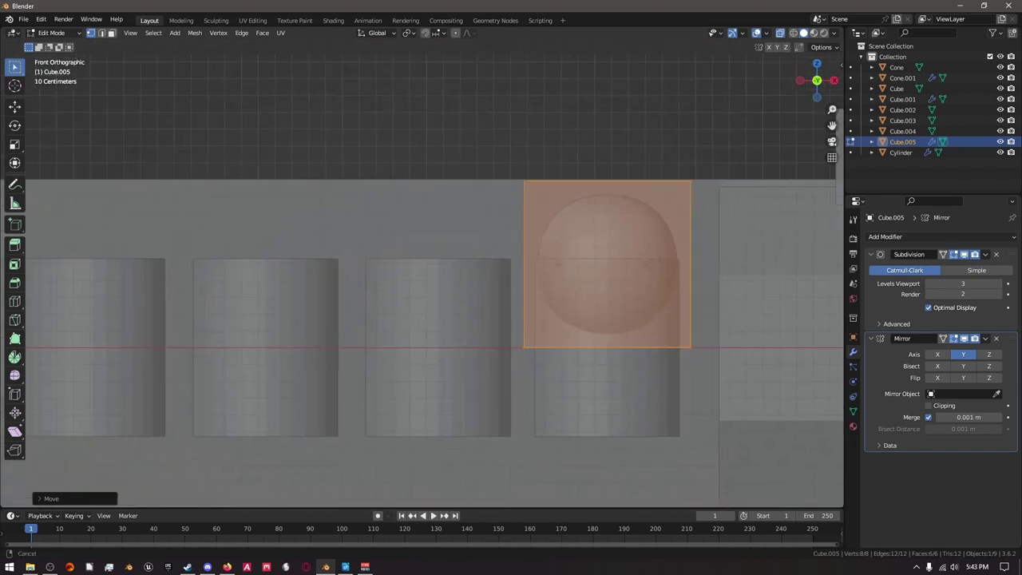
pyautogui.keyDown('shift'); pyautogui.moveTo(399, 274); pyautogui.dragTo(423, 263, button='middle'); pyautogui.keyUp('shift')
# Undo a stray duplicate, zoom to the capsule and adjust it vertically.
pyautogui.hotkey('shift', 'd')
pyautogui.press('x')
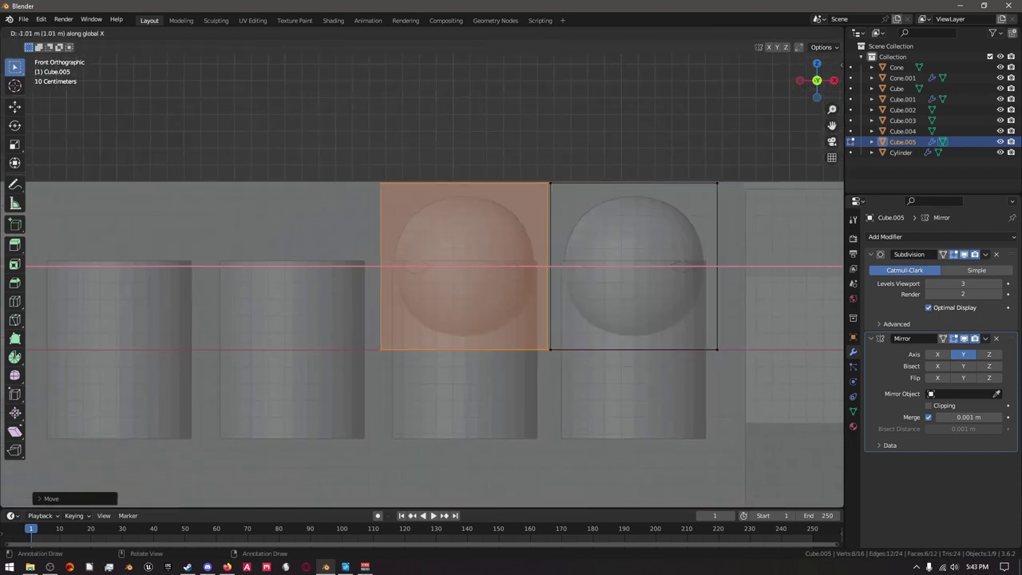
pyautogui.press('Escape')
pyautogui.hotkey('ctrl', 'z')
pyautogui.press('KP_Decimal')
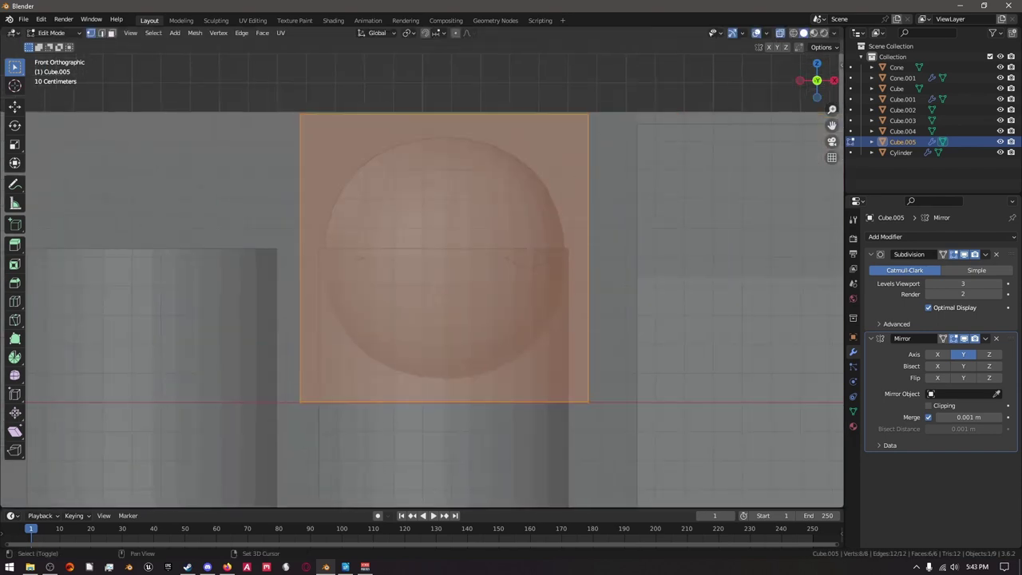
pyautogui.press('z')
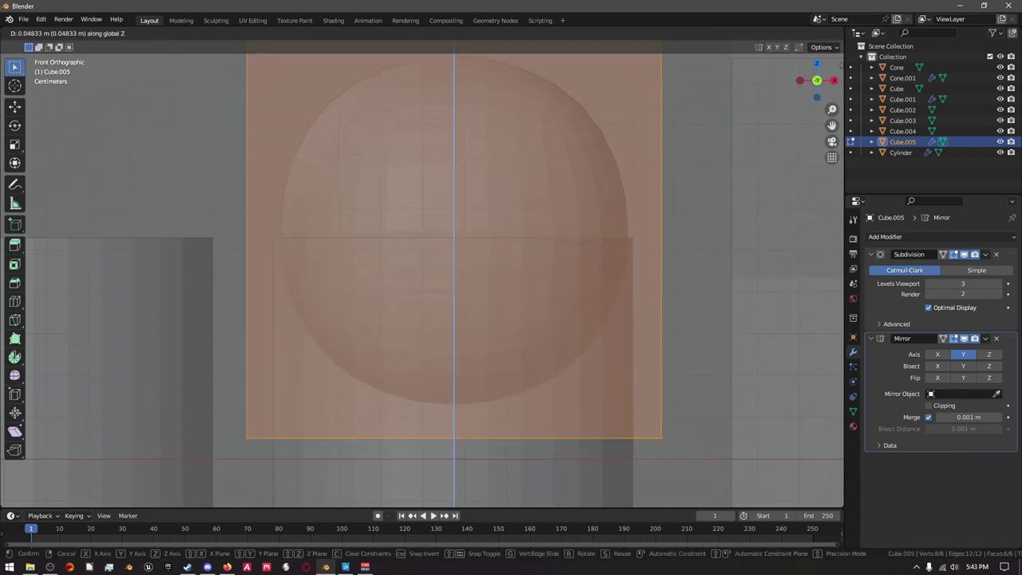
pyautogui.press('Return')
pyautogui.press('KP_7')
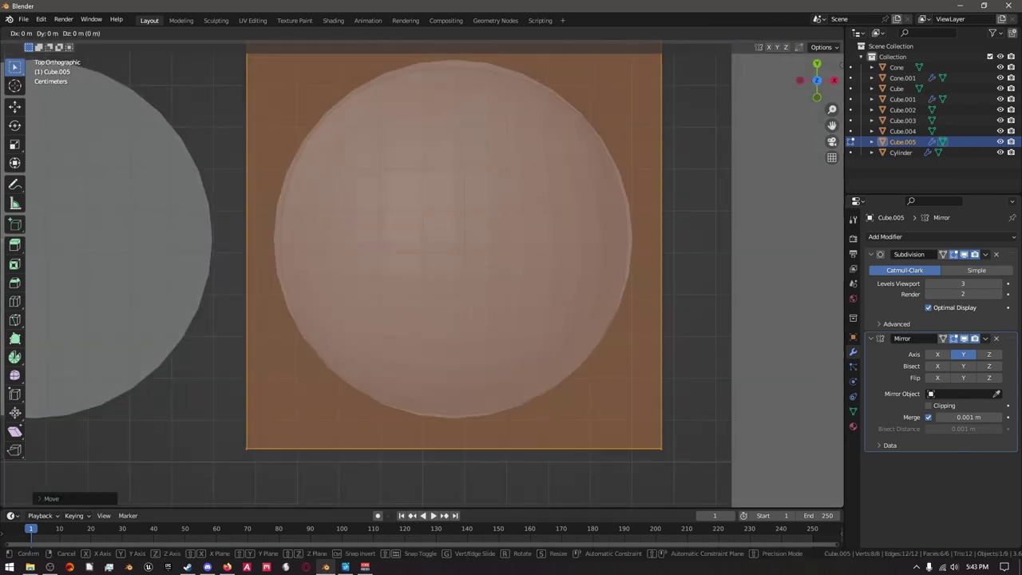
pyautogui.press('Escape')
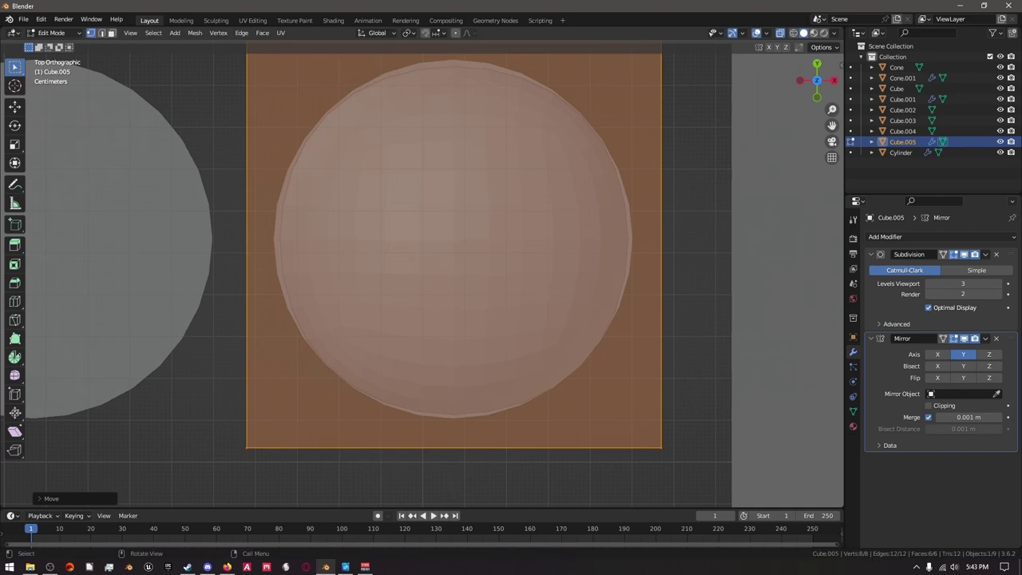
# Resize the capsule along X and nudge it along Y into its final shape.
pyautogui.press('s')
pyautogui.press('x')
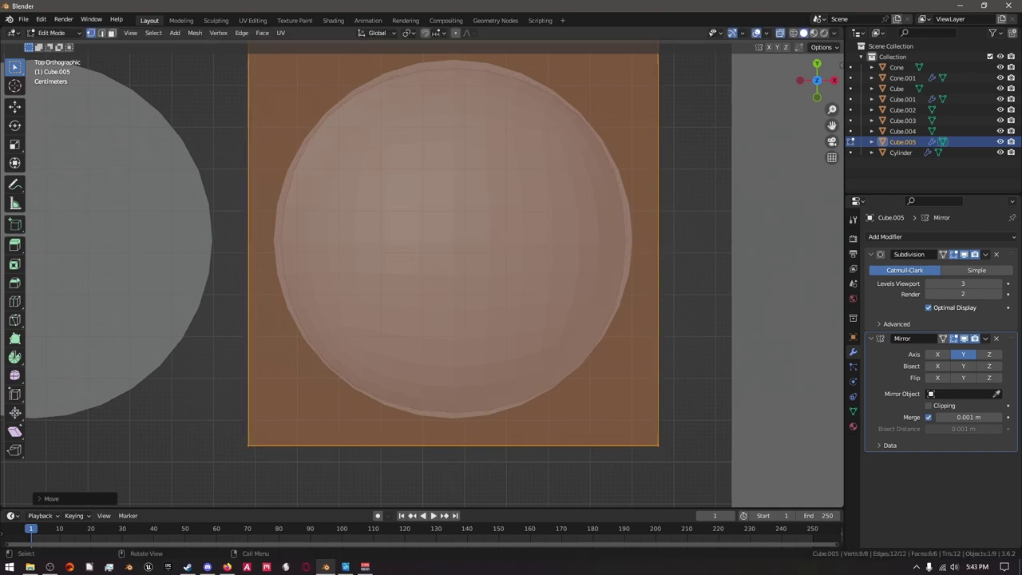
pyautogui.press('y')
pyautogui.press('Return')
pyautogui.moveTo(422, 271); pyautogui.dragTo(463, 223, button='middle')
pyautogui.press('KP_1')
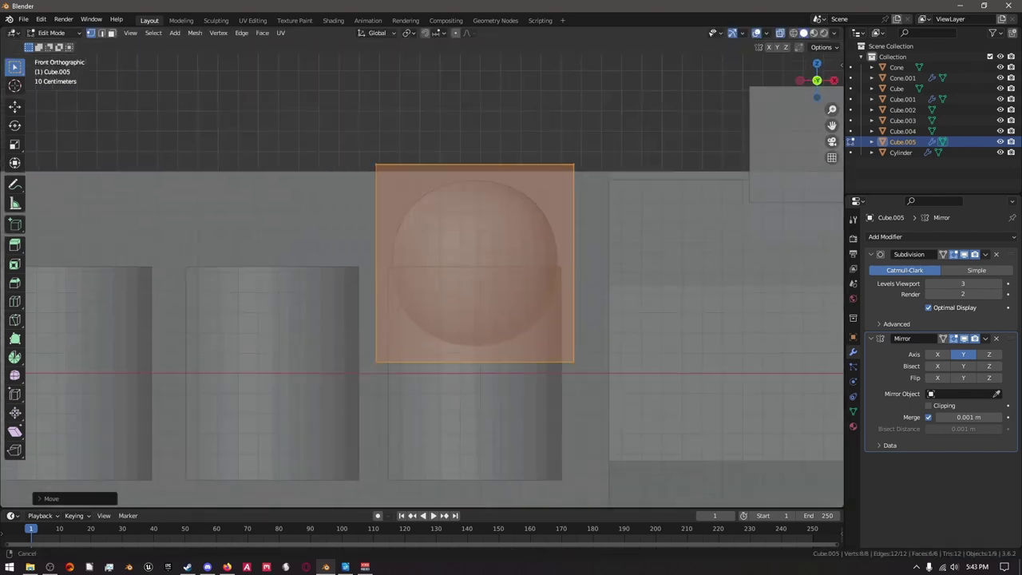
pyautogui.press('g')
pyautogui.press('x')
pyautogui.press('Escape')
pyautogui.keyDown('shift'); pyautogui.moveTo(435, 319); pyautogui.dragTo(504, 320, button='middle'); pyautogui.keyUp('shift')
# Duplicate the capsule along X into a row of four, one unit apart.
pyautogui.hotkey('shift', 'd')
pyautogui.press('x')
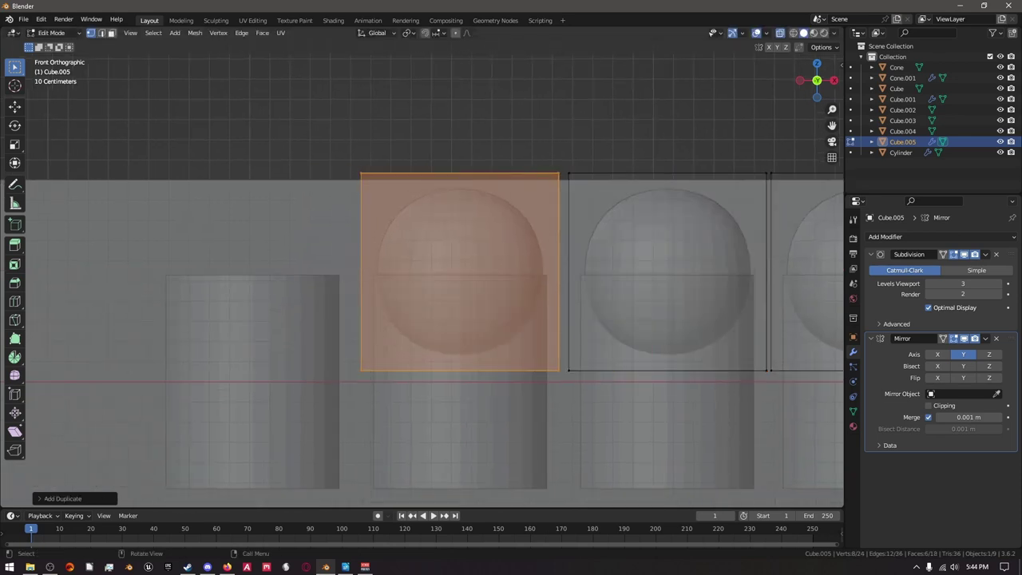
pyautogui.hotkey('shift', 'd')
pyautogui.press('x')
pyautogui.press('Return')
pyautogui.scroll(-4, 421, 271)
pyautogui.moveTo(421, 272); pyautogui.dragTo(479, 243, button='middle')
# Select all four capsules, lower them on Z, then duplicate the row along Z.
pyautogui.press('l')
pyautogui.press('l')
pyautogui.press('l')
pyautogui.press('KP_1')
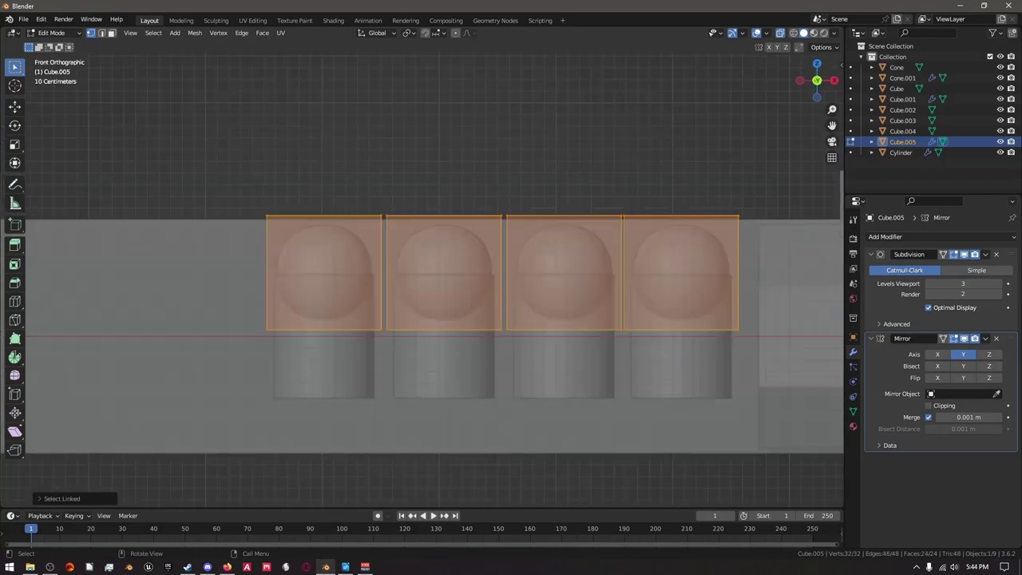
pyautogui.press('z')
pyautogui.press('Return')
pyautogui.scroll(5, 503, 336)
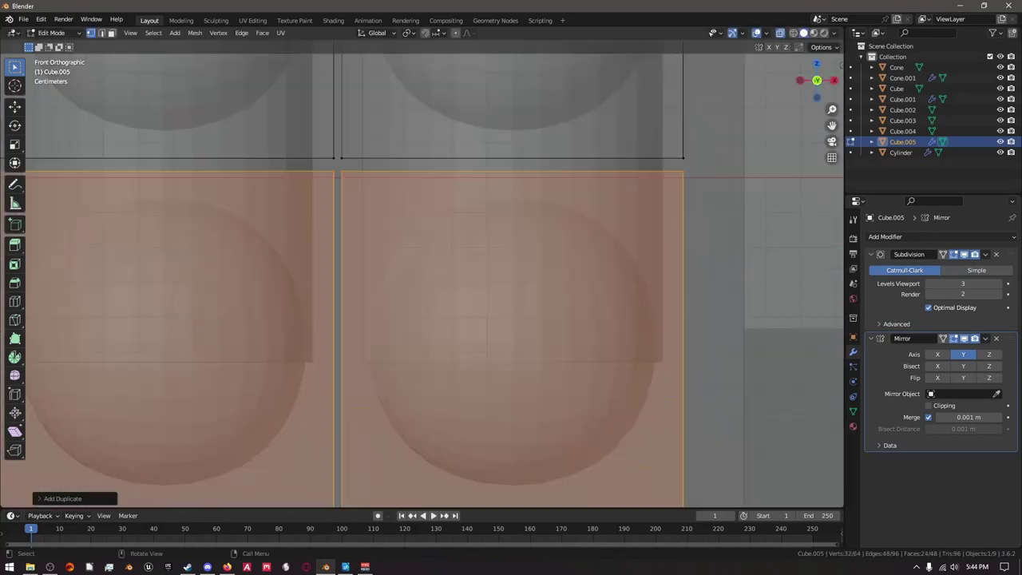
pyautogui.hotkey('shift', 'd')
pyautogui.press('z')
pyautogui.press('Return')
pyautogui.scroll(-6, 423, 272)
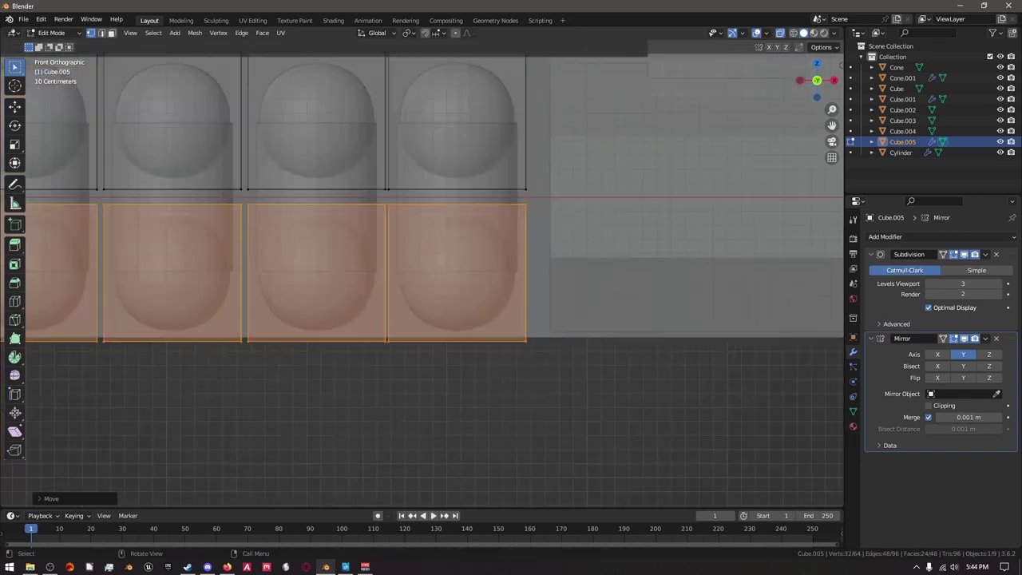
pyautogui.moveTo(424, 271); pyautogui.dragTo(463, 255, button='middle')
pyautogui.hotkey('alt', 'a')
# Duplicate the top hull block, raise the copy and narrow it along X.
pyautogui.scroll(-5, 423, 271)
pyautogui.scroll(4, 423, 271)
pyautogui.scroll(-4, 459, 254)
pyautogui.click(511, 235)
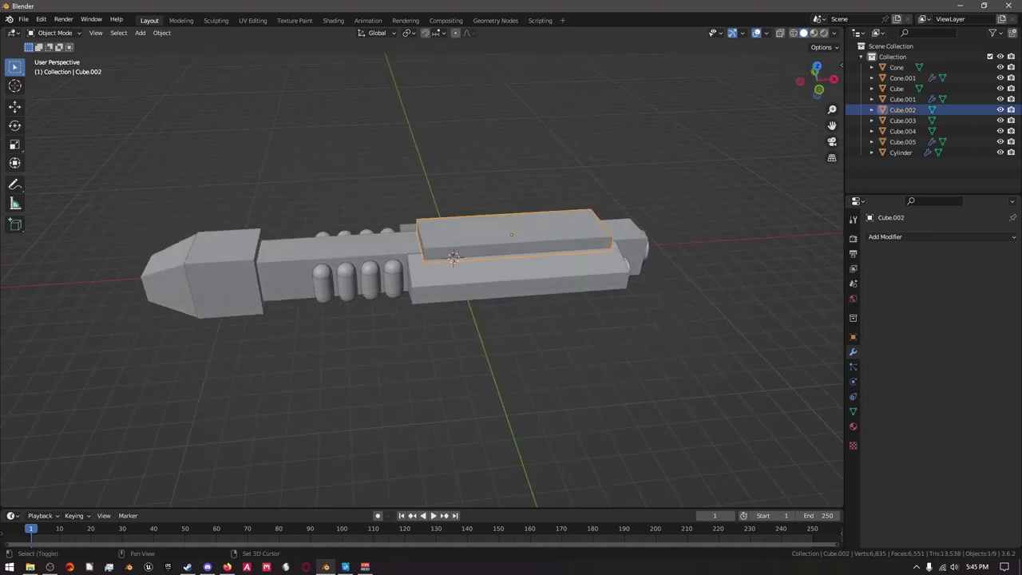
pyautogui.hotkey('shift', 'd')
pyautogui.click(453, 255)
pyautogui.click(563, 269)
# Shrink the copy along Y and slide it along X toward the rear.
pyautogui.press('KP_1')
pyautogui.scroll(5, 479, 263)
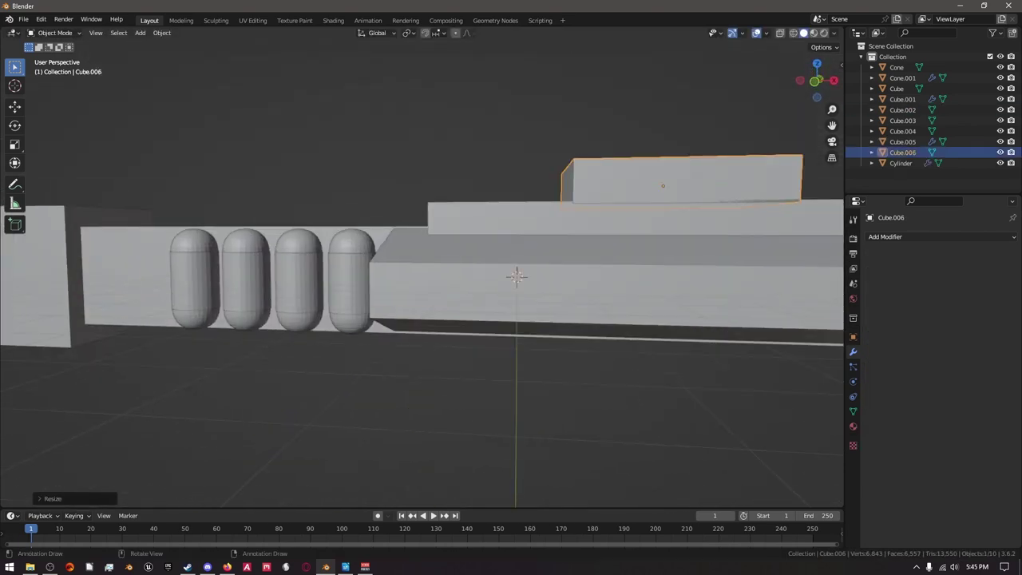
pyautogui.press('KP_7')
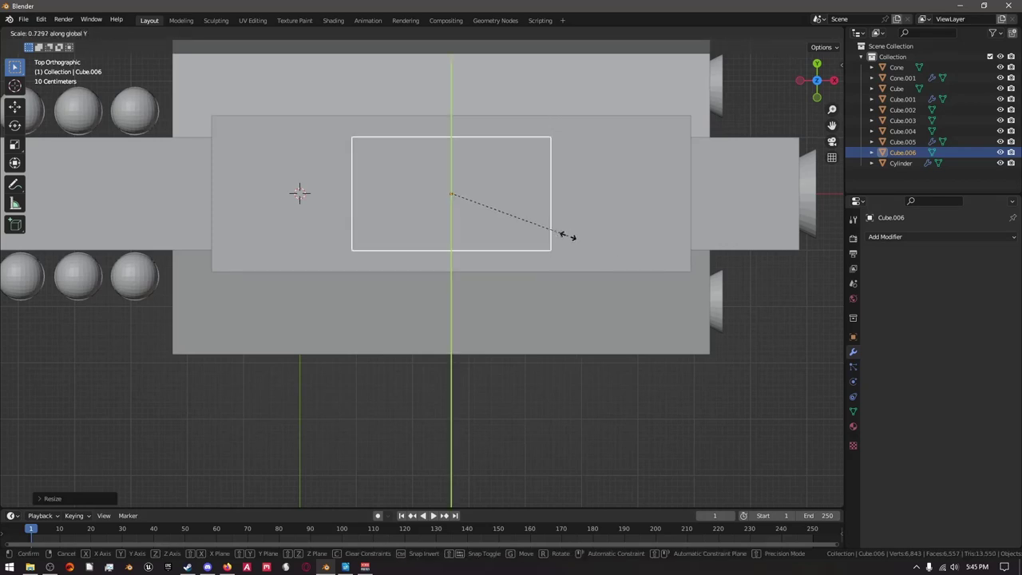
pyautogui.click(567, 235)
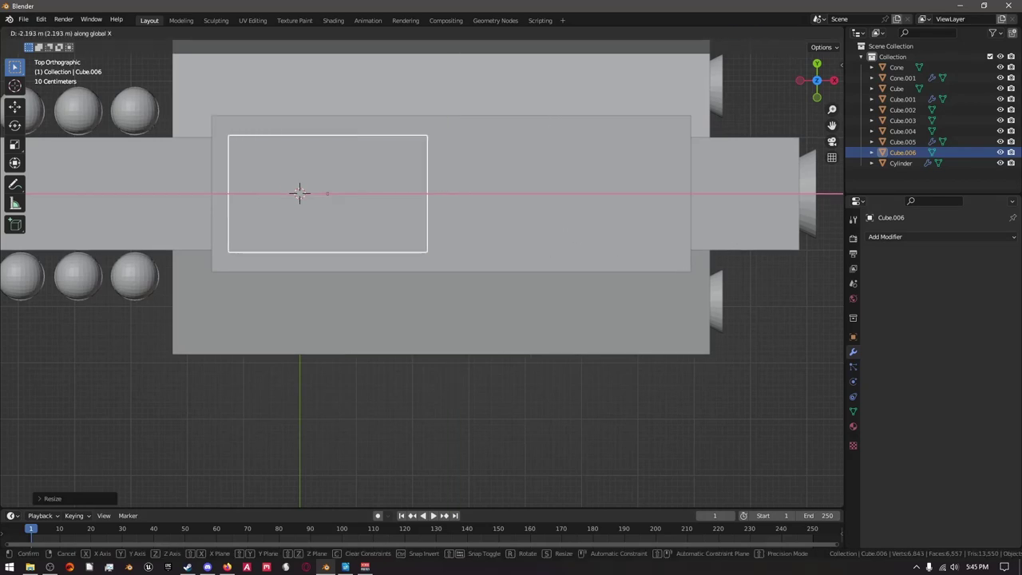
pyautogui.click(299, 192)
pyautogui.moveTo(299, 192); pyautogui.dragTo(431, 241, button='middle')
pyautogui.scroll(4, 520, 276)
pyautogui.scroll(-4, 521, 276)
# Select the wide side hull block and shift its geometry along Y in Edit Mode.
pyautogui.click(454, 288)
pyautogui.press('Tab')
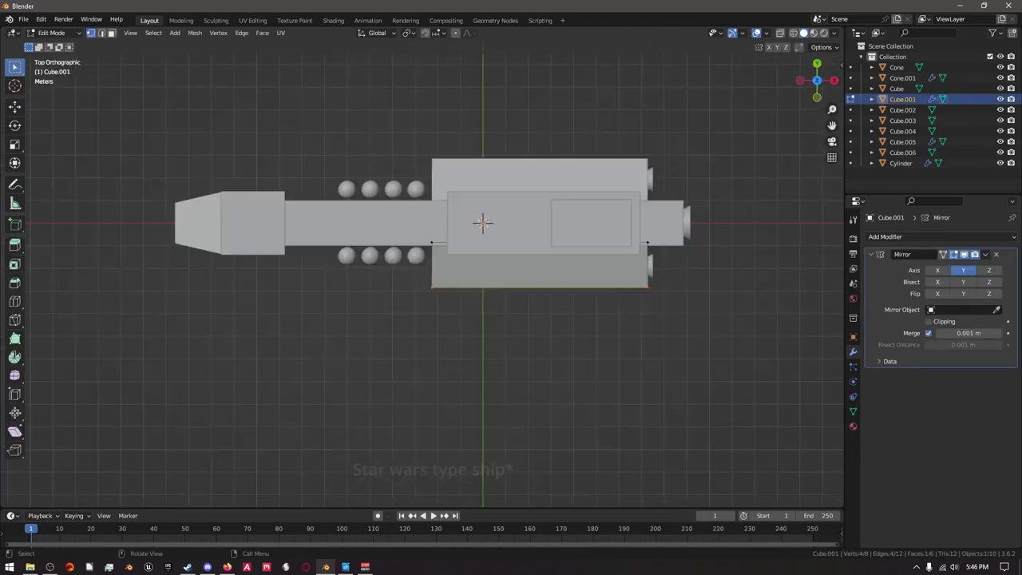
pyautogui.press('g')
pyautogui.press('y')
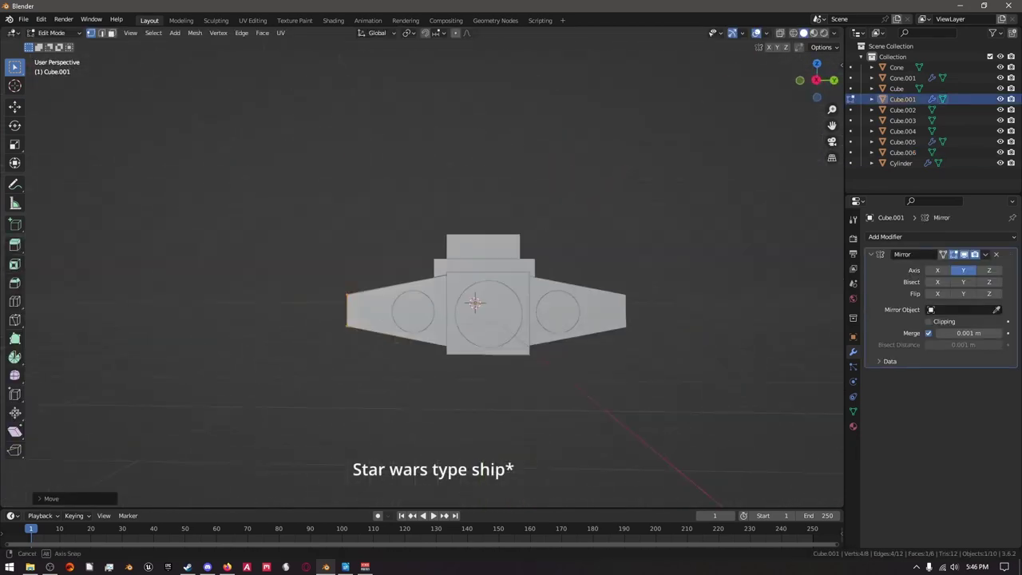
pyautogui.press('Tab')
pyautogui.hotkey('ctrl', 'l')
pyautogui.press('KP_Decimal')
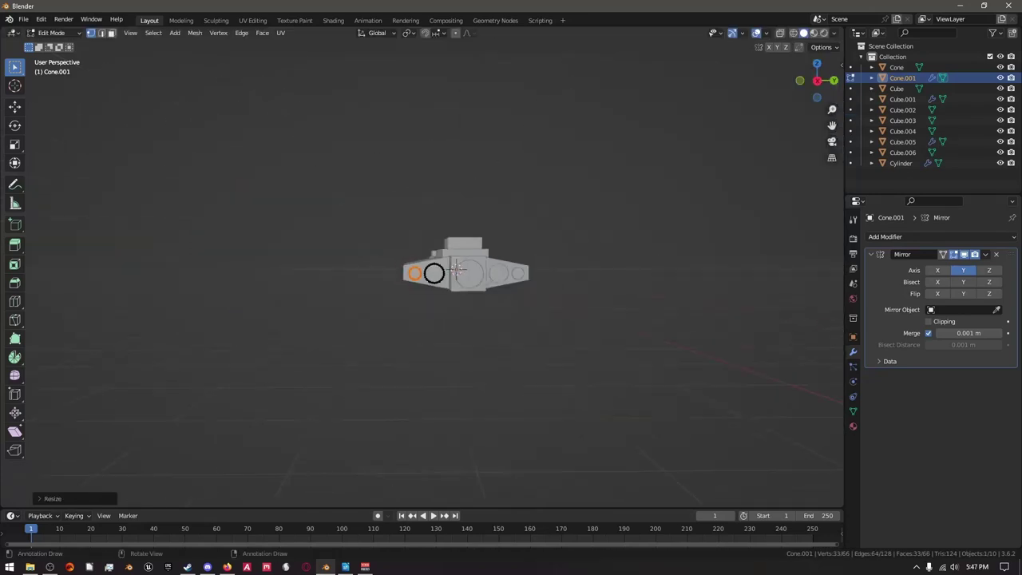
# Bevel the block's front edges, then apply its scale.
pyautogui.scroll(5, 423, 239)
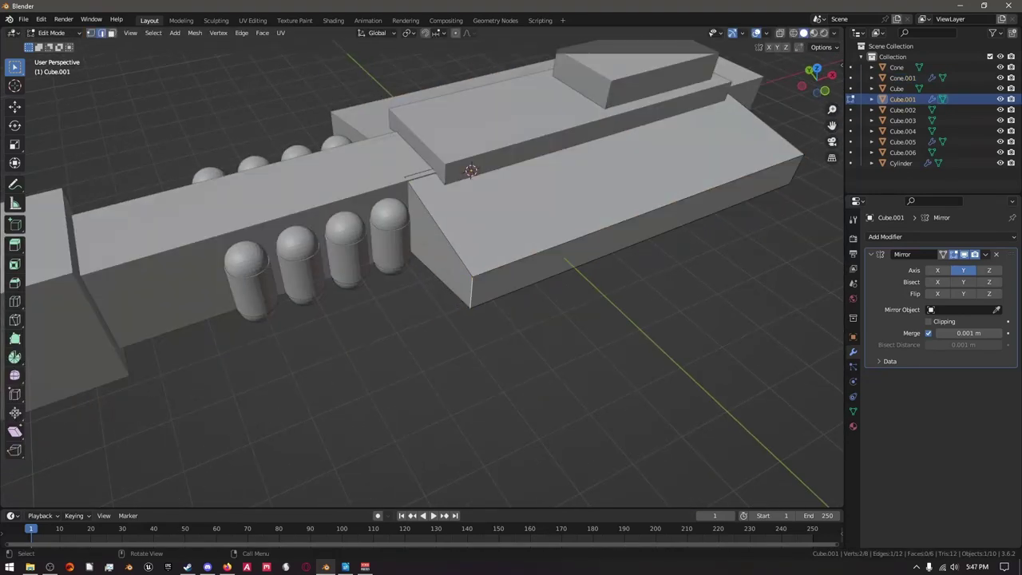
pyautogui.scroll(5, 423, 239)
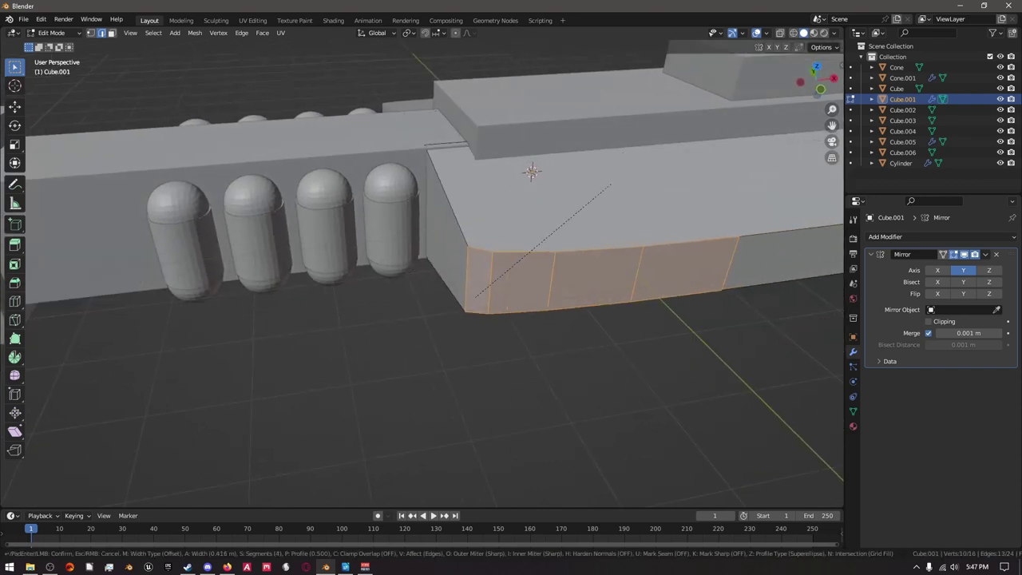
pyautogui.click(611, 185)
pyautogui.moveTo(611, 185); pyautogui.dragTo(479, 176, button='middle')
pyautogui.press('Tab')
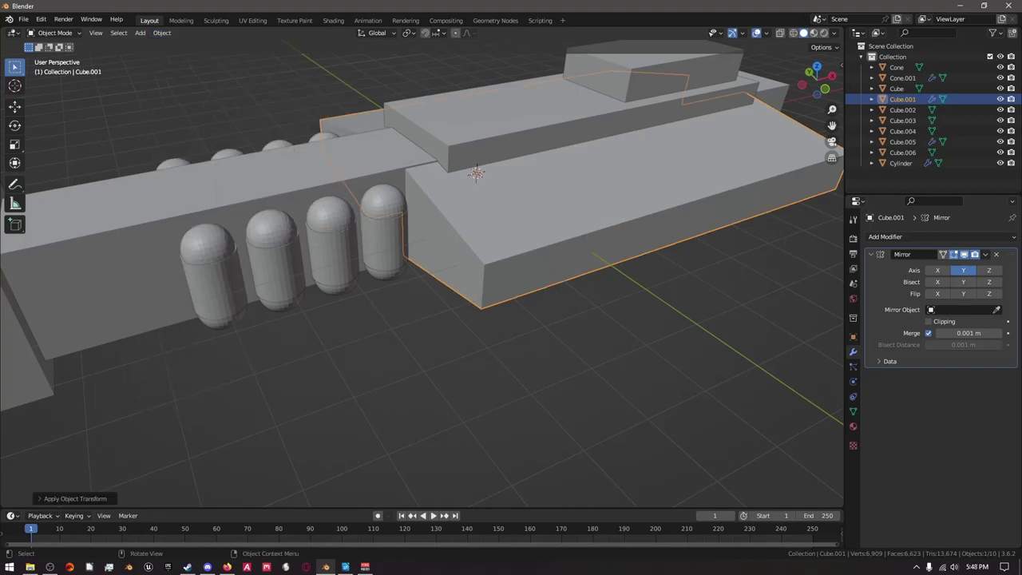
pyautogui.press('Escape')
pyautogui.press('Tab')
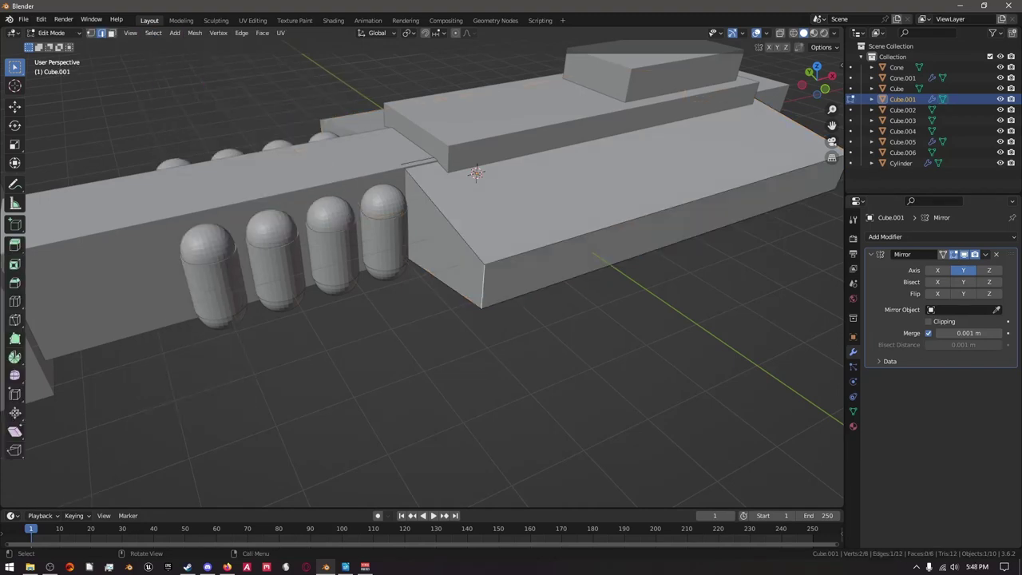
# Round the block's front corner edge with a four-segment bevel.
pyautogui.moveTo(479, 279)
pyautogui.mouseDown(button='middle')
pyautogui.moveTo(431, 275)
pyautogui.moveTo(479, 264)
pyautogui.mouseUp(button='middle')
pyautogui.moveTo(503, 307); pyautogui.dragTo(471, 327, button='middle')
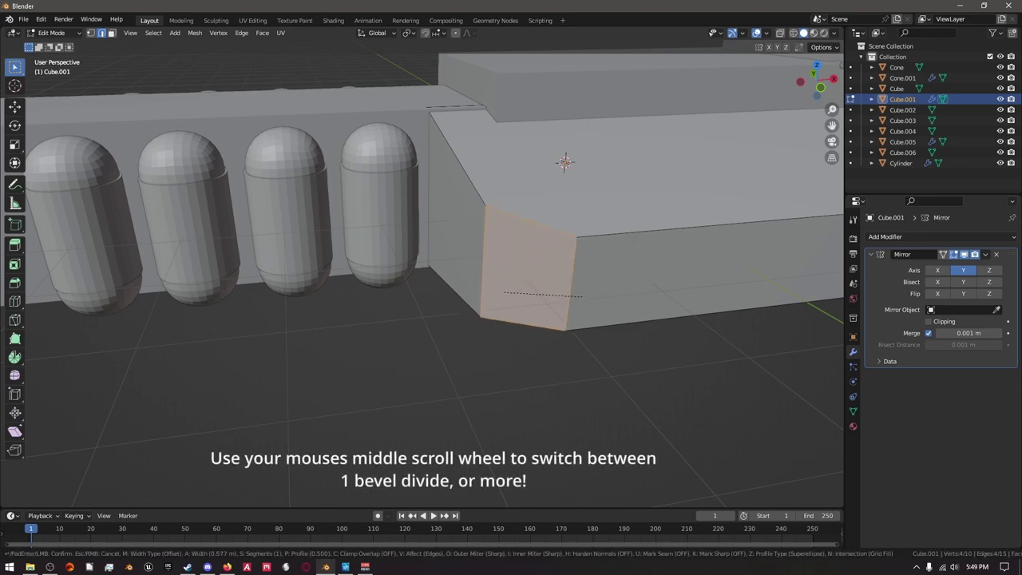
pyautogui.click(565, 162)
pyautogui.scroll(-3, 529, 187)
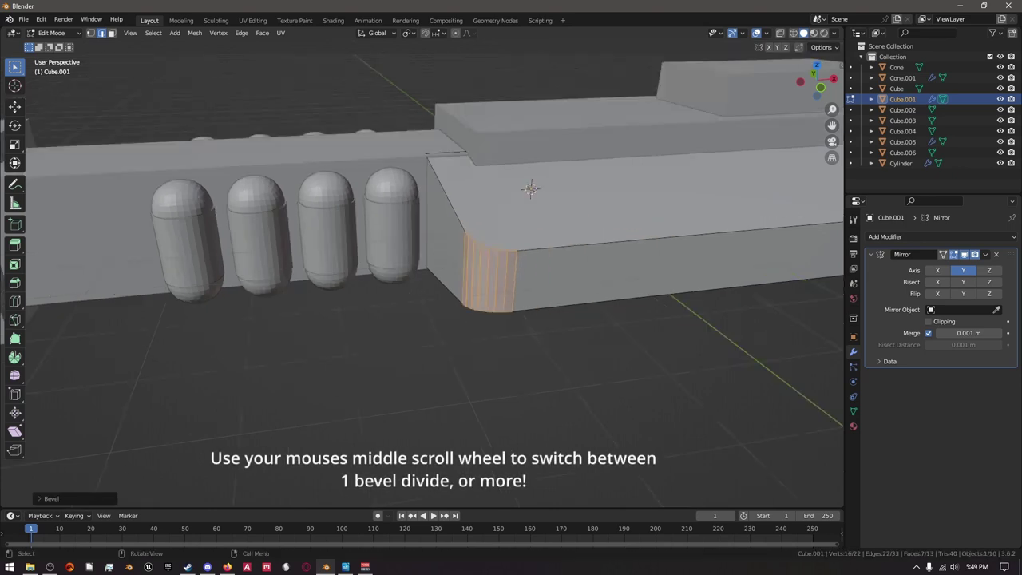
pyautogui.moveTo(529, 187); pyautogui.dragTo(431, 195, button='middle')
pyautogui.scroll(5, 543, 177)
# Shift geometry along X, bevel the other front corner, then switch editing to the nose block.
pyautogui.press('g')
pyautogui.press('x')
pyautogui.press('Return')
pyautogui.scroll(-4, 498, 199)
pyautogui.scroll(5, 486, 153)
pyautogui.click(486, 153)
pyautogui.hotkey('alt', 'q')
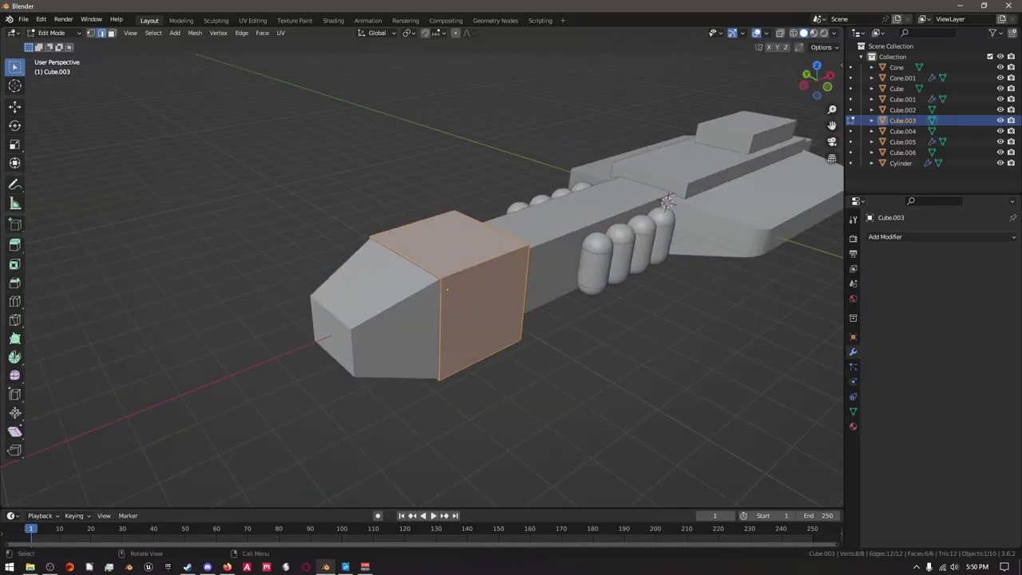
# Add a Mirror modifier to the copied nose block.
pyautogui.press('Tab')
pyautogui.moveTo(447, 289); pyautogui.dragTo(442, 269, button='middle')
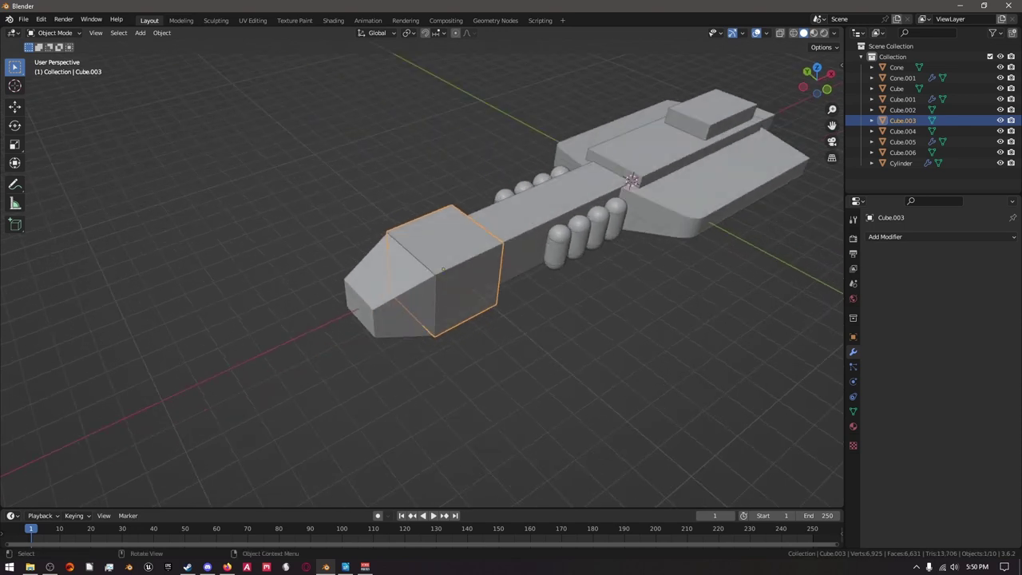
pyautogui.click(884, 236)
pyautogui.click(815, 349)
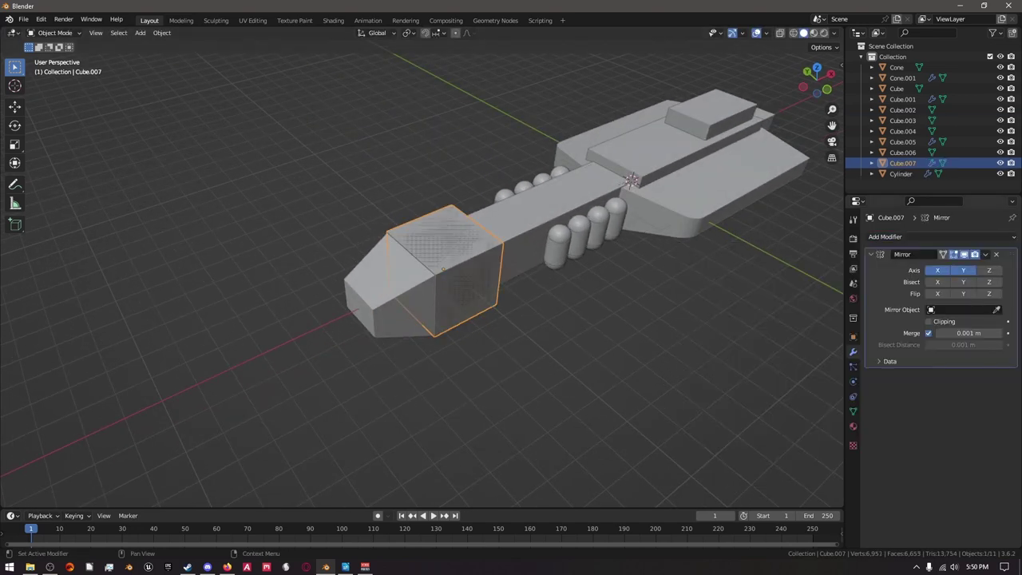
# Move the cube's geometry along Y, off the mirror plane.
pyautogui.press('Escape')
pyautogui.press('Tab')
pyautogui.press('g')
pyautogui.press('y')
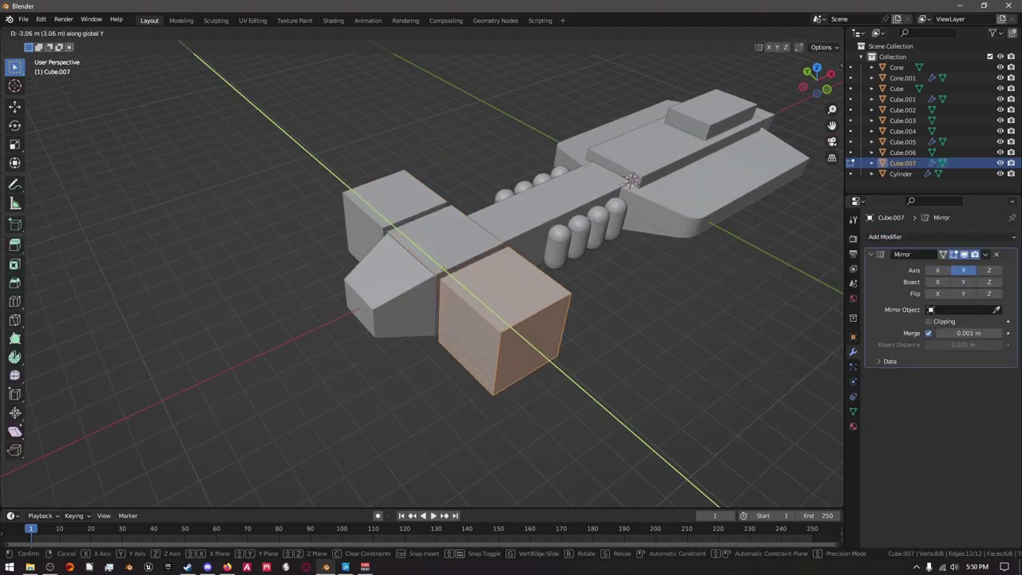
pyautogui.press('Return')
# Shrink the side cube and slide it along Y against the nose block's side.
pyautogui.press('KP_7')
pyautogui.scroll(3, 423, 271)
pyautogui.press('s')
pyautogui.click(588, 330)
pyautogui.press('g')
pyautogui.press('y')
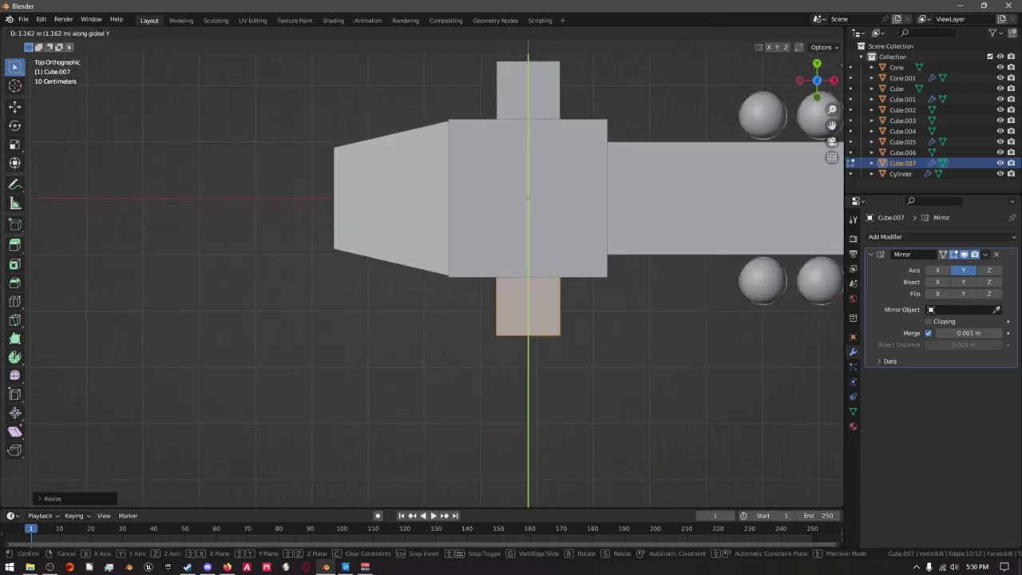
pyautogui.click(589, 274)
# With X-ray on, reselect and enlarge the side face.
pyautogui.moveTo(588, 274); pyautogui.dragTo(726, 251, button='middle')
pyautogui.hotkey('alt', 'z')
pyautogui.press('KP_7')
pyautogui.hotkey('alt', 'a')
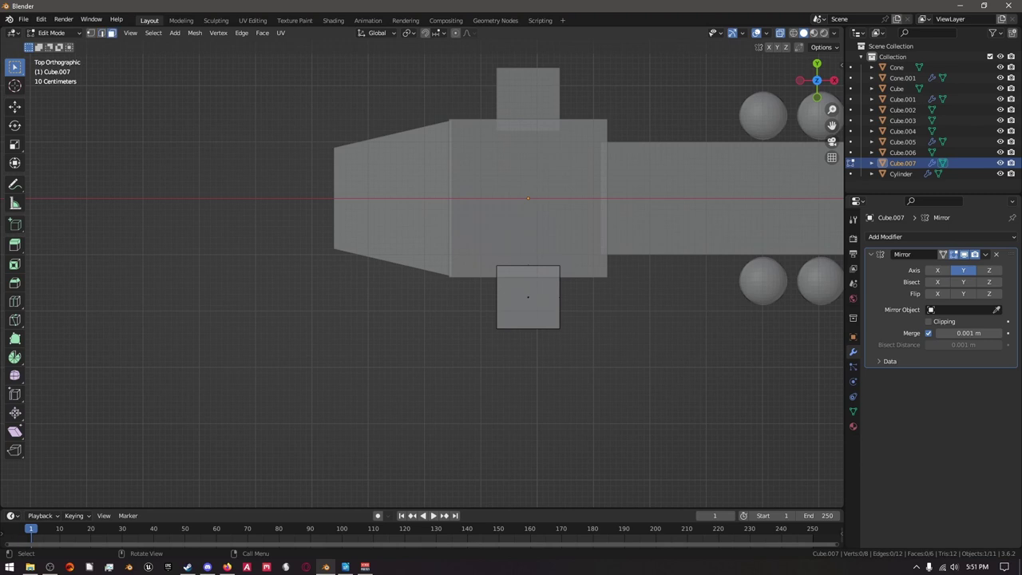
pyautogui.moveTo(559, 208); pyautogui.dragTo(839, 257, button='middle')
pyautogui.press('s')
pyautogui.click(731, 281)
# Resize the inset face and push it back along Y into the block.
pyautogui.press('KP_1')
pyautogui.press('s')
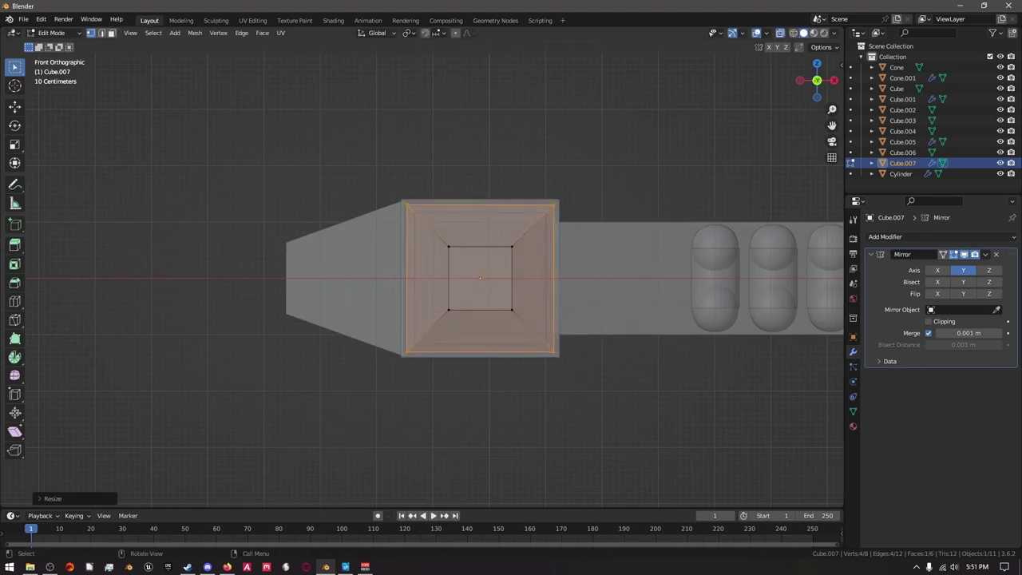
pyautogui.click(574, 314)
pyautogui.moveTo(575, 314); pyautogui.dragTo(696, 191, button='middle')
pyautogui.press('y')
pyautogui.press('Return')
# Turn off X-ray, check the recessed panel, and return to Object Mode.
pyautogui.hotkey('alt', 'z')
pyautogui.scroll(3, 383, 288)
pyautogui.scroll(-3, 375, 280)
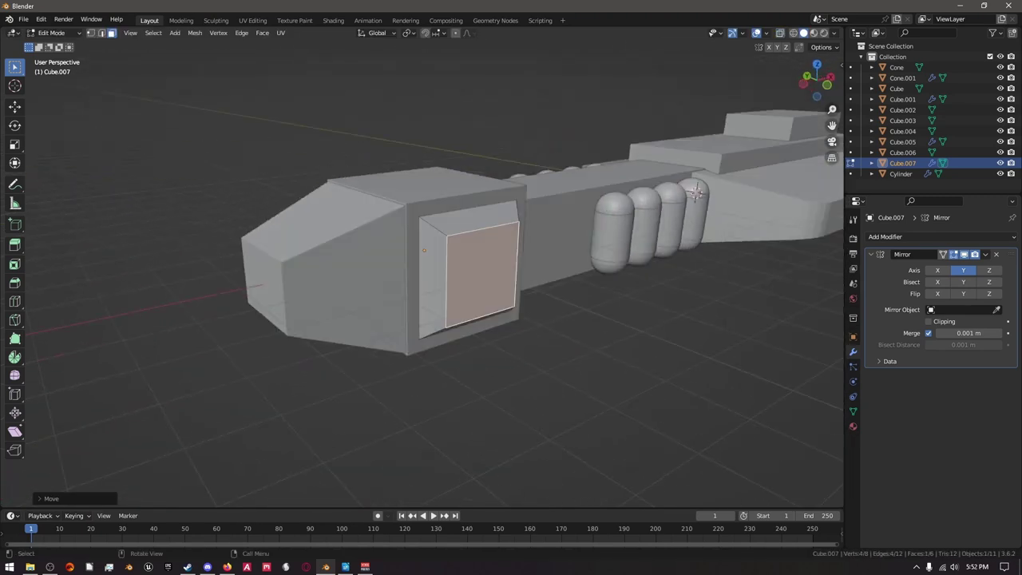
pyautogui.press('Tab')
pyautogui.hotkey('shift', 'a')
# Add a separate cube and move it along Y, then undo it.
pyautogui.moveTo(410, 340)
pyautogui.click(515, 101)
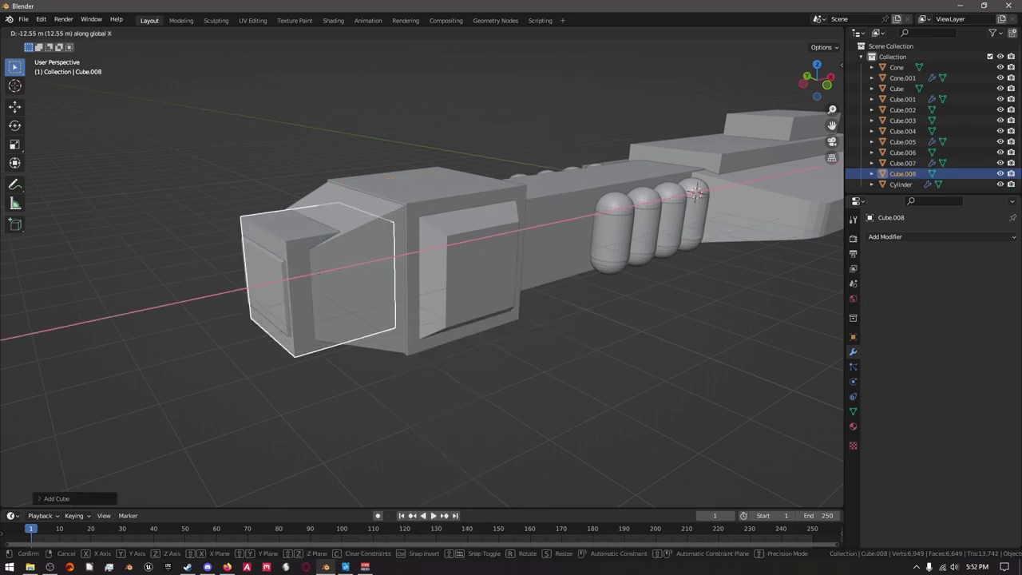
pyautogui.press('y')
pyautogui.press('Return')
pyautogui.moveTo(511, 288); pyautogui.dragTo(431, 347, button='middle')
pyautogui.hotkey('ctrl', 'z')
pyautogui.hotkey('ctrl', 'z')
# Add a cube inside the nose block's mesh and move it along Y beside the nose.
pyautogui.hotkey('shift', 'a')
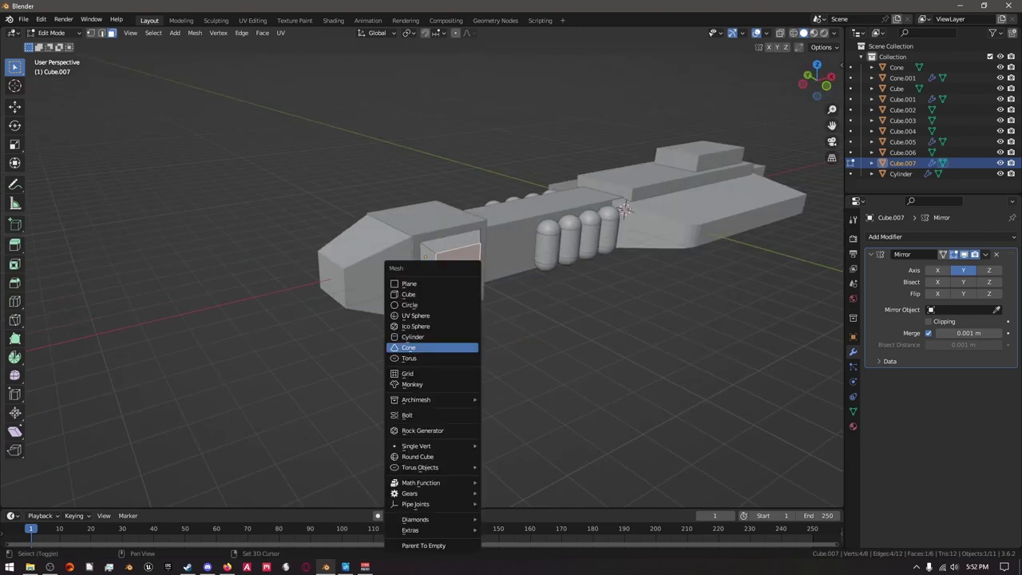
pyautogui.click(431, 294)
pyautogui.press('g')
pyautogui.press('x')
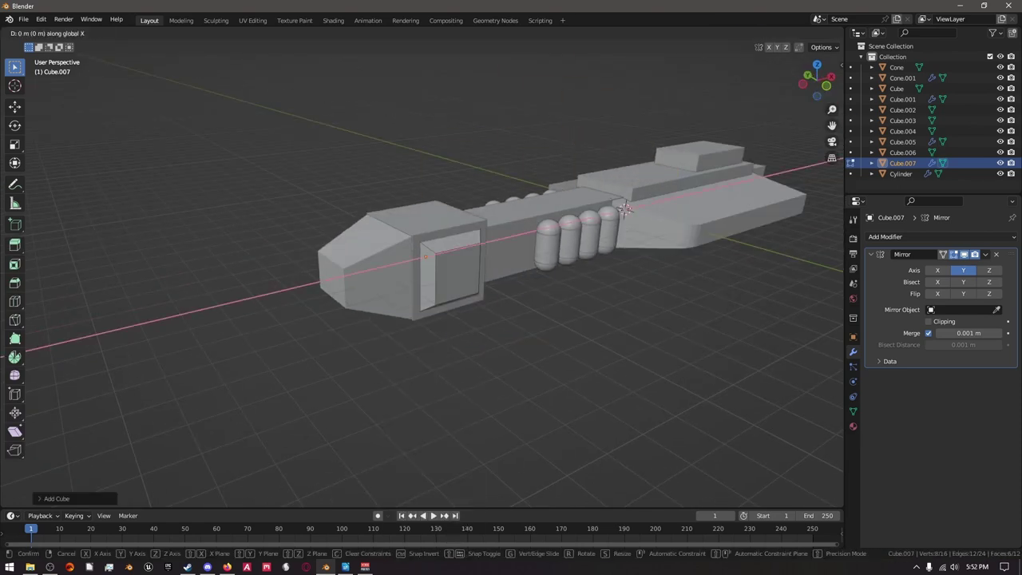
pyautogui.press('y')
pyautogui.press('Return')
# Shrink the new cube and view it from the top.
pyautogui.press('KP_7')
pyautogui.press('s')
pyautogui.press('Return')
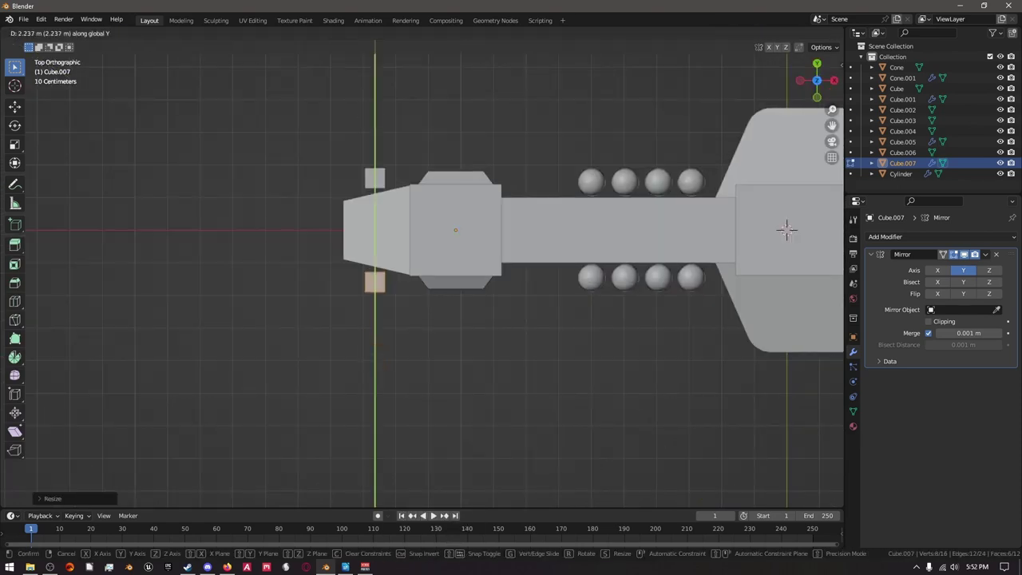
pyautogui.scroll(7, 417, 289)
# With X-ray on, shift the small cube along X and box-select its left-side vertices.
pyautogui.hotkey('alt', 'z')
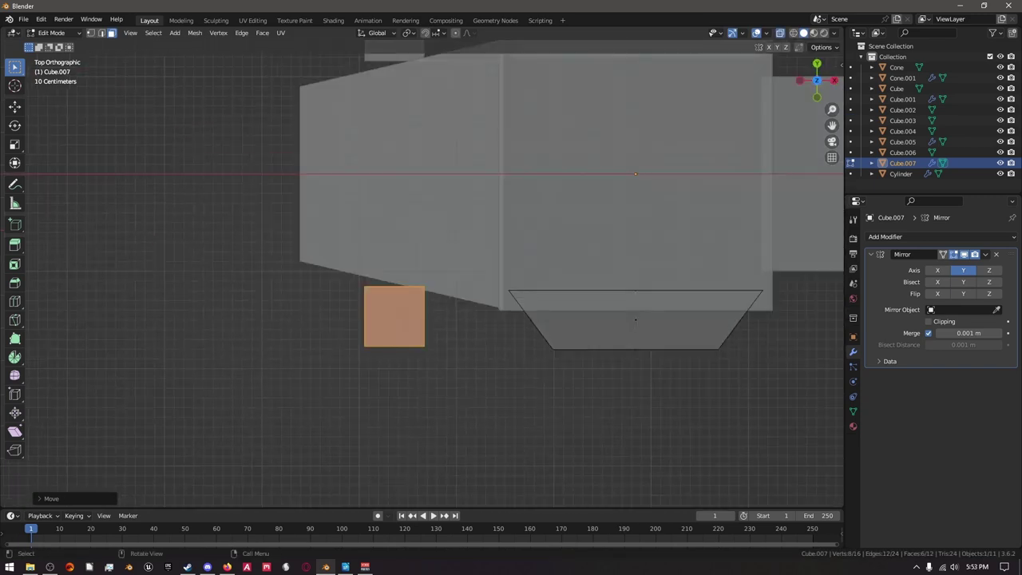
pyautogui.press('g')
pyautogui.press('x')
pyautogui.press('Return')
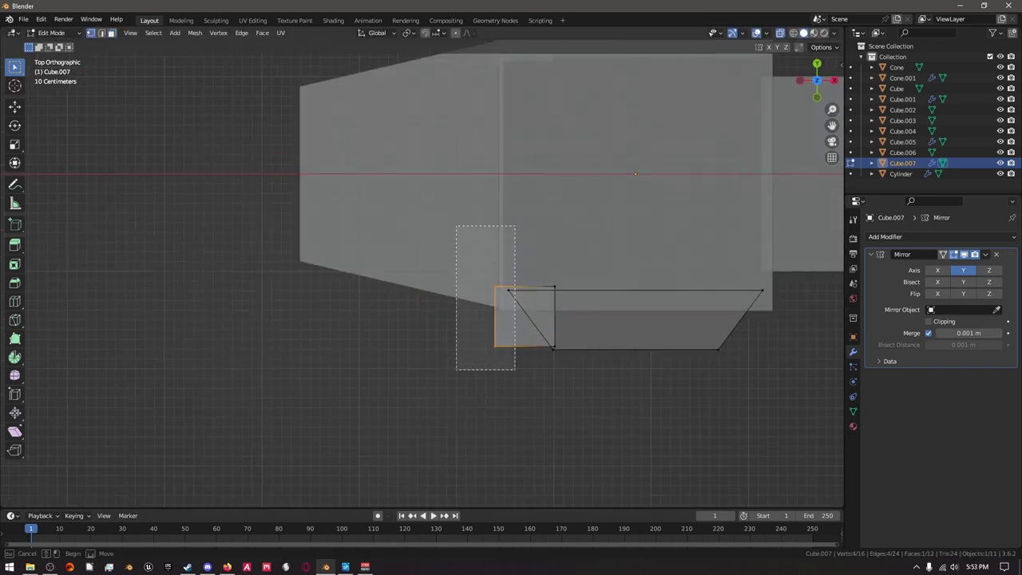
pyautogui.moveTo(455, 225); pyautogui.dragTo(515, 369)
pyautogui.moveTo(515, 369); pyautogui.dragTo(575, 343, button='middle')
pyautogui.press('KP_7')
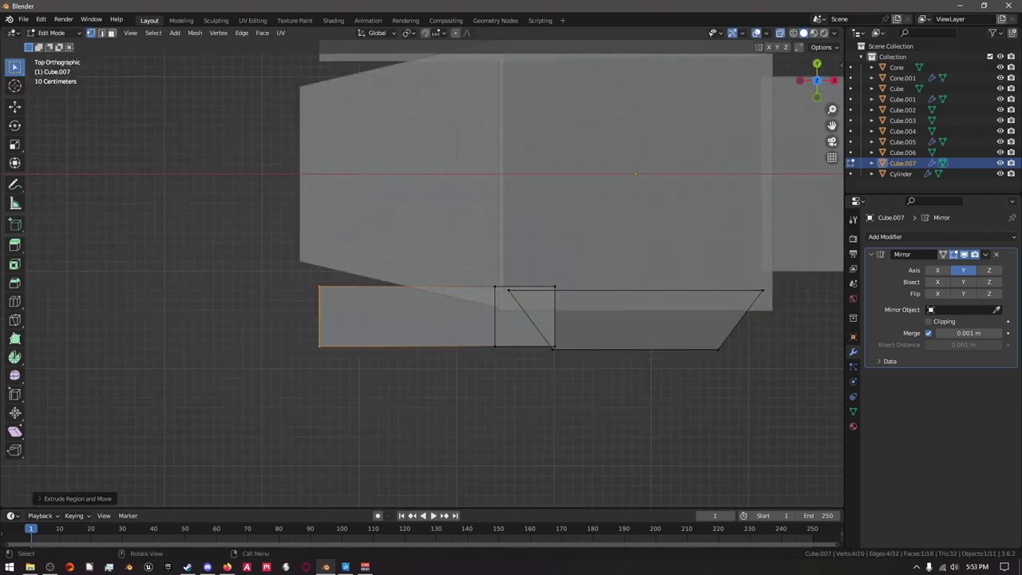
# Extend the selected vertices along Y to lengthen the cube into a block.
pyautogui.press('g')
pyautogui.press('y')
pyautogui.press('Return')
pyautogui.moveTo(479, 319); pyautogui.dragTo(559, 284, button='middle')
pyautogui.press('Escape')
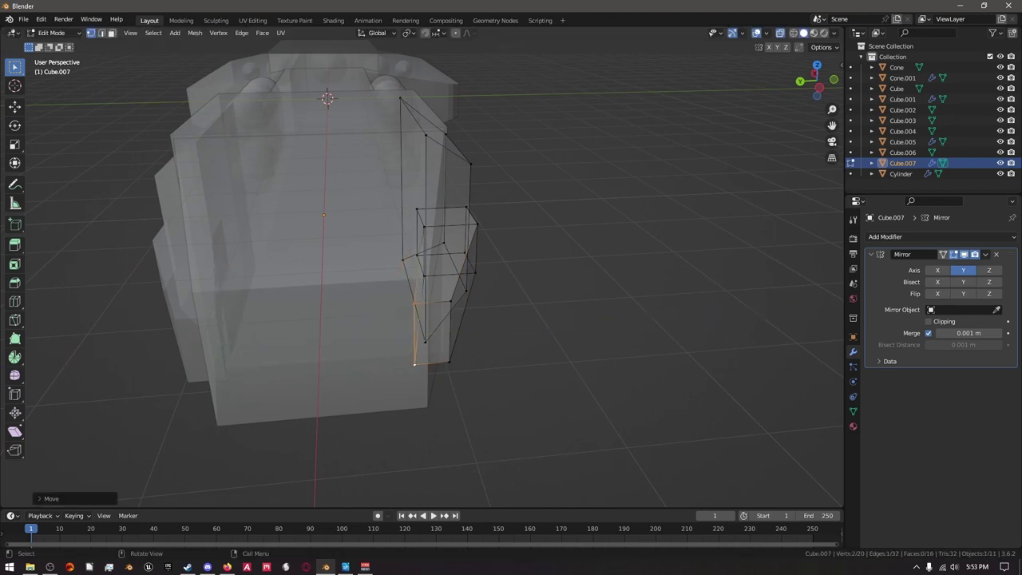
pyautogui.moveTo(423, 272); pyautogui.dragTo(591, 296, button='middle')
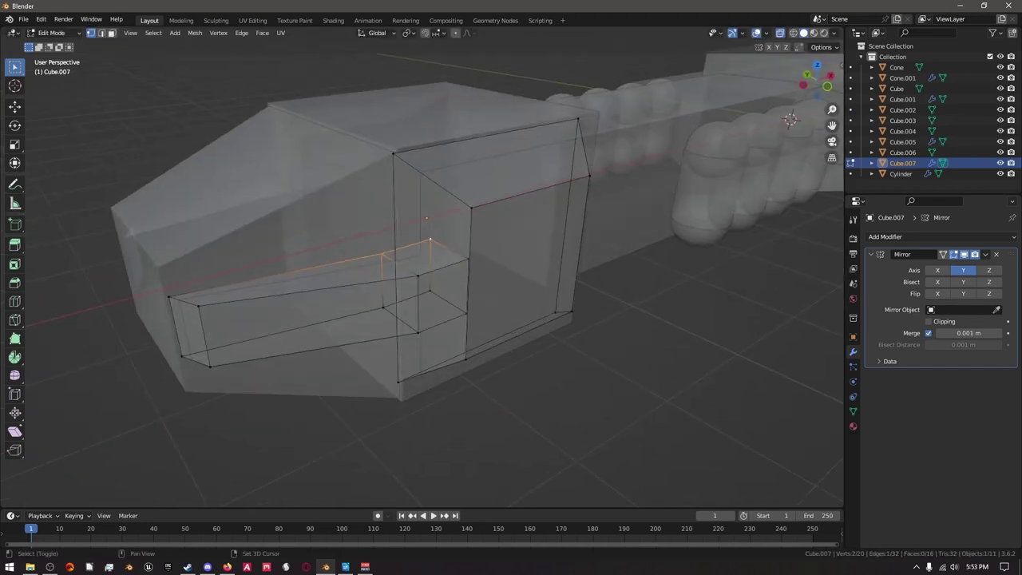
# Flatten the plate's faces vertically into a taper, then duplicate the side plate faces.
pyautogui.click(643, 468)
pyautogui.moveTo(644, 468); pyautogui.dragTo(622, 431, button='middle')
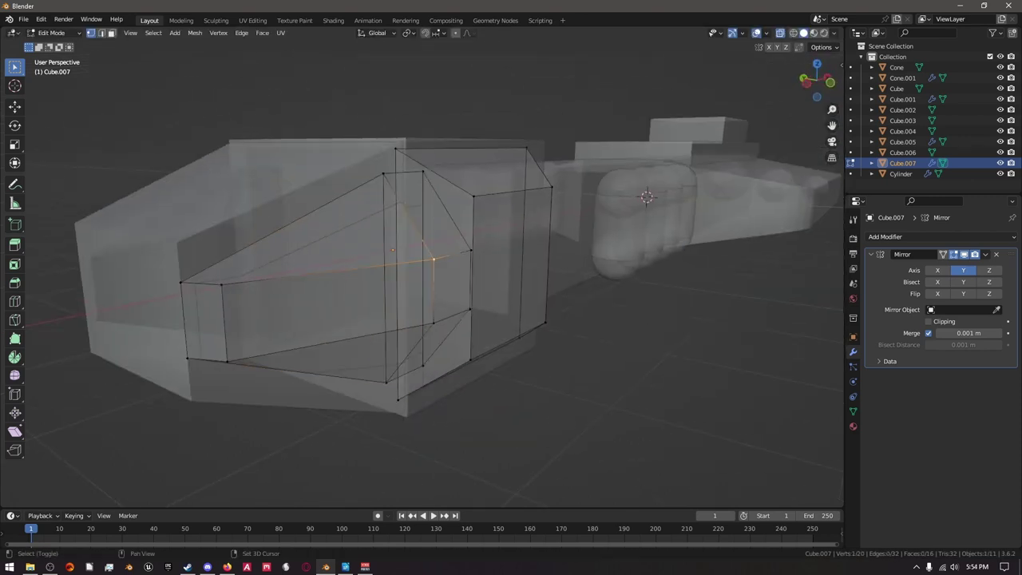
pyautogui.click(620, 424)
pyautogui.hotkey('alt', 'z')
pyautogui.press('KP_1')
pyautogui.scroll(2, 479, 311)
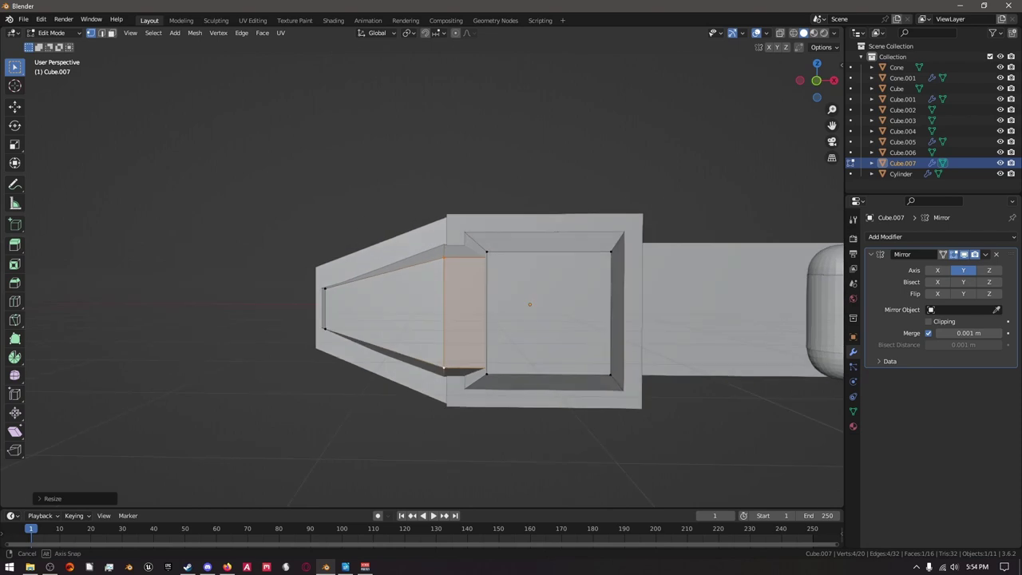
pyautogui.moveTo(479, 311); pyautogui.dragTo(591, 280, button='middle')
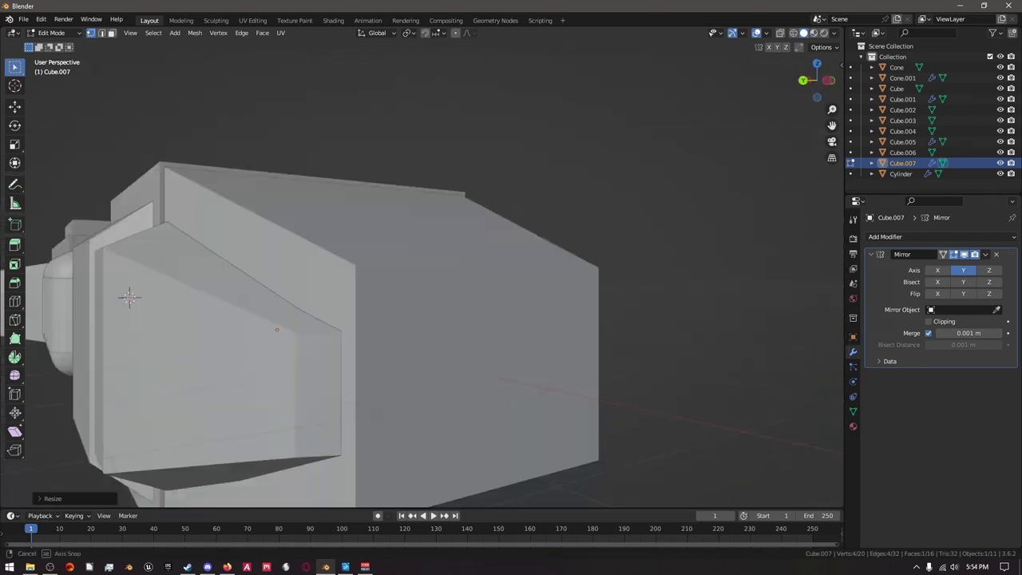
pyautogui.moveTo(130, 297); pyautogui.dragTo(628, 214, button='middle')
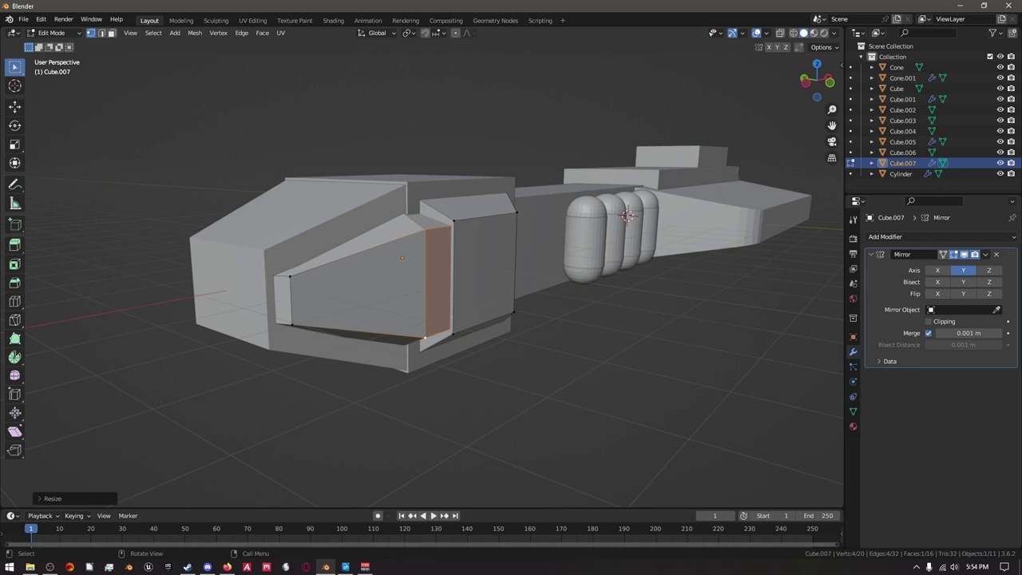
pyautogui.hotkey('shift', 'd')
# Rotate the copied plate -90 degrees about the X axis.
pyautogui.press('r')
pyautogui.press('x')
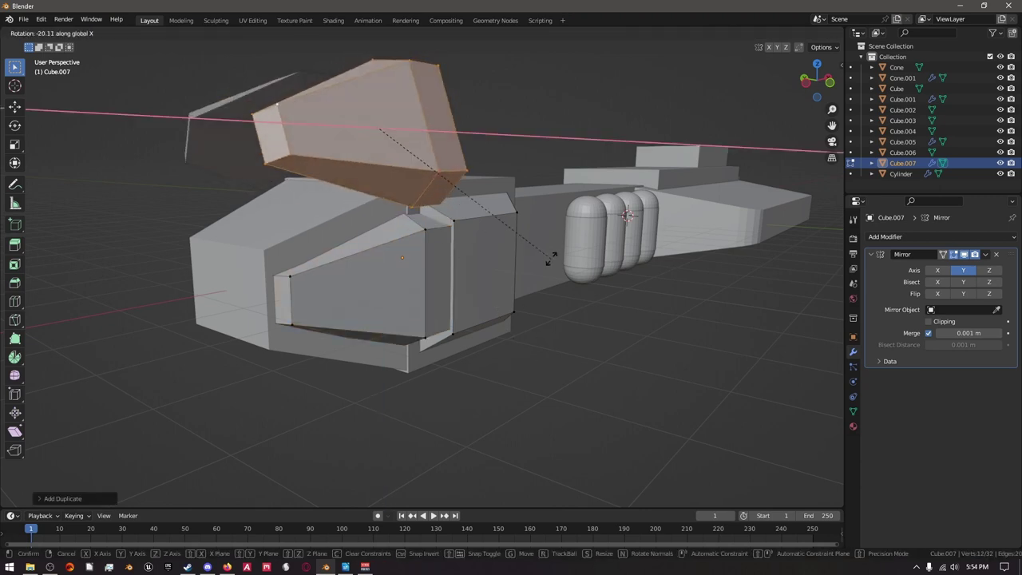
pyautogui.press('-')
pyautogui.press('9')
pyautogui.press('0')
pyautogui.press('Return')
pyautogui.press('KP_7')
pyautogui.scroll(-2, 551, 206)
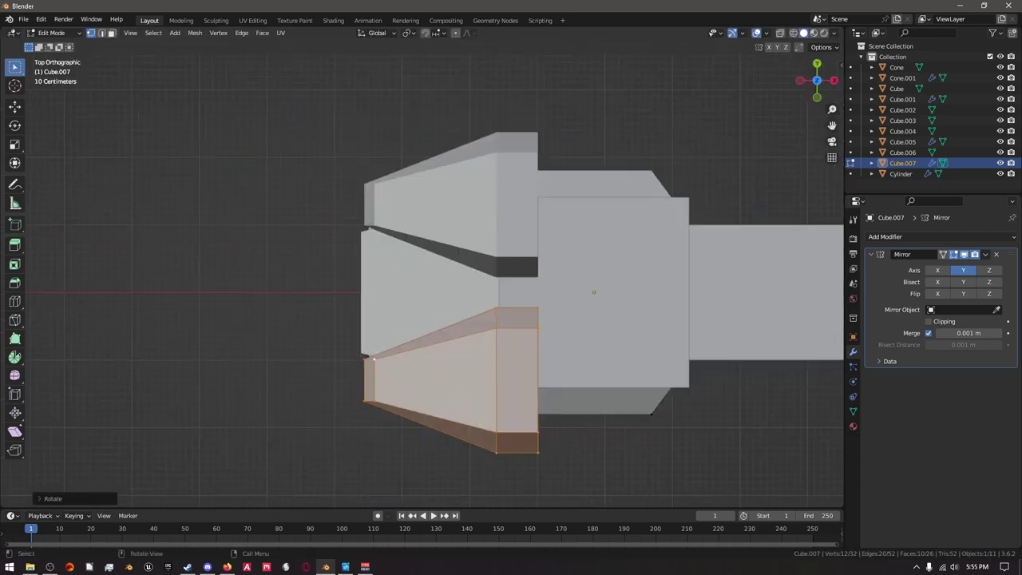
# Move the rotated copy along Y toward the nose.
pyautogui.press('g')
pyautogui.press('y')
pyautogui.press('Return')
pyautogui.moveTo(447, 240); pyautogui.dragTo(399, 288, button='middle')
pyautogui.press('y')
pyautogui.press('Return')
# Adjust the copy along Y and lift it on Z to sit on the nose top.
pyautogui.press('KP_7')
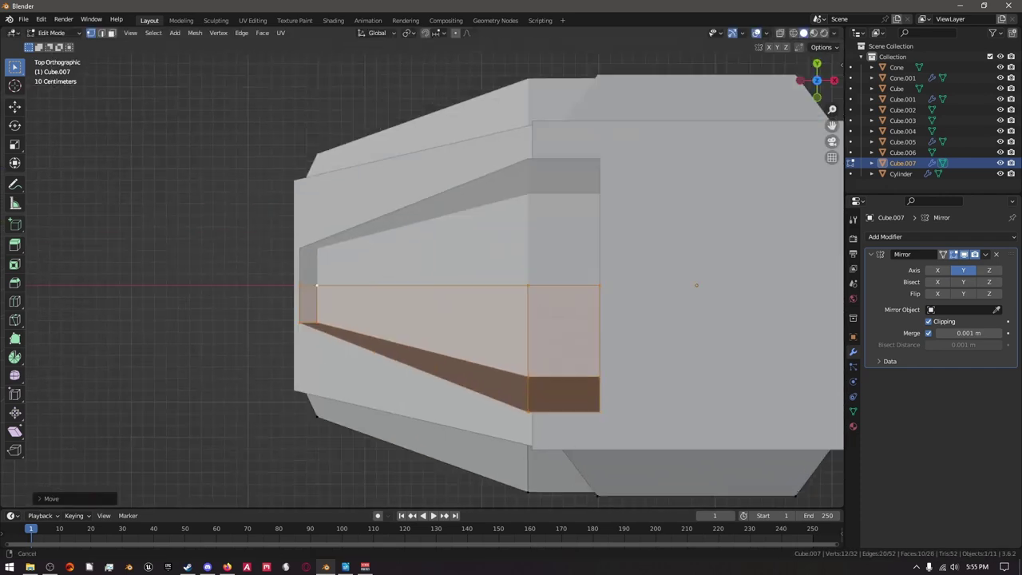
pyautogui.press('g')
pyautogui.press('y')
pyautogui.moveTo(479, 296)
pyautogui.mouseDown(button='middle')
pyautogui.moveTo(495, 264)
pyautogui.moveTo(487, 303)
pyautogui.mouseUp(button='middle')
pyautogui.press('KP_1')
pyautogui.press('g')
pyautogui.press('z')
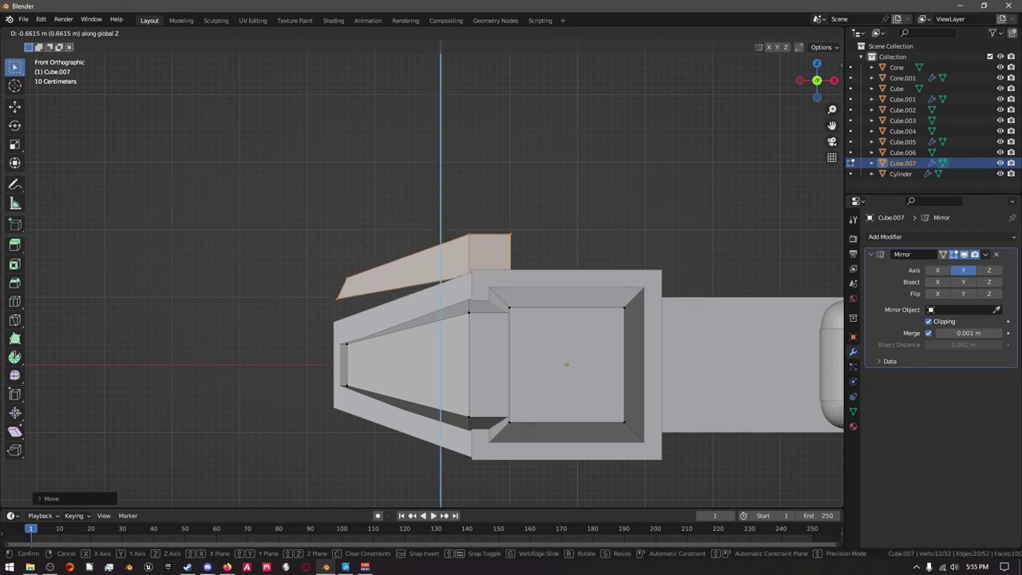
pyautogui.press('Return')
pyautogui.moveTo(439, 303); pyautogui.dragTo(487, 271, button='middle')
# Slide the top plate's end edge along the X axis.
pyautogui.moveTo(486, 430); pyautogui.dragTo(543, 391, button='middle')
pyautogui.press('g')
pyautogui.press('z')
pyautogui.press('z')
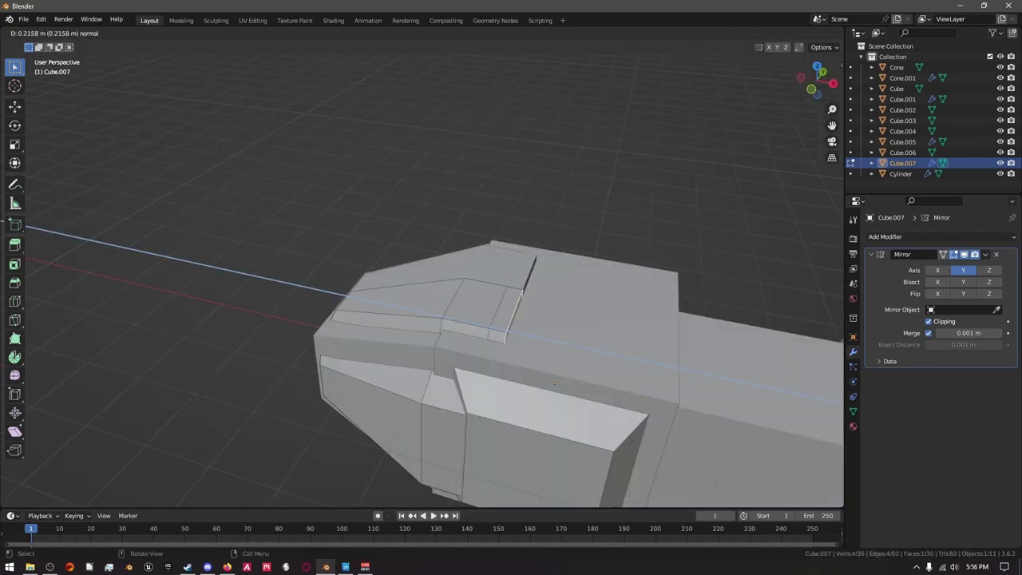
pyautogui.moveTo(423, 280); pyautogui.dragTo(495, 271, button='middle')
pyautogui.scroll(3, 423, 279)
pyautogui.scroll(3, 423, 279)
pyautogui.click(309, 171)
pyautogui.press('g')
pyautogui.press('x')
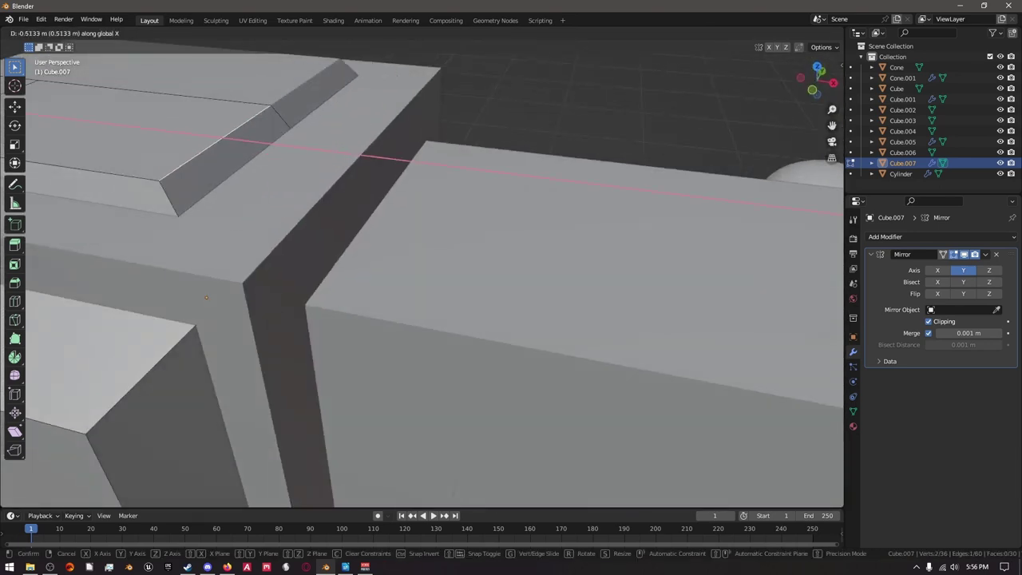
pyautogui.press('Return')
# Round the plate's end edge with a bevel and shift the selected vertices along Z.
pyautogui.moveTo(423, 279); pyautogui.dragTo(447, 272, button='middle')
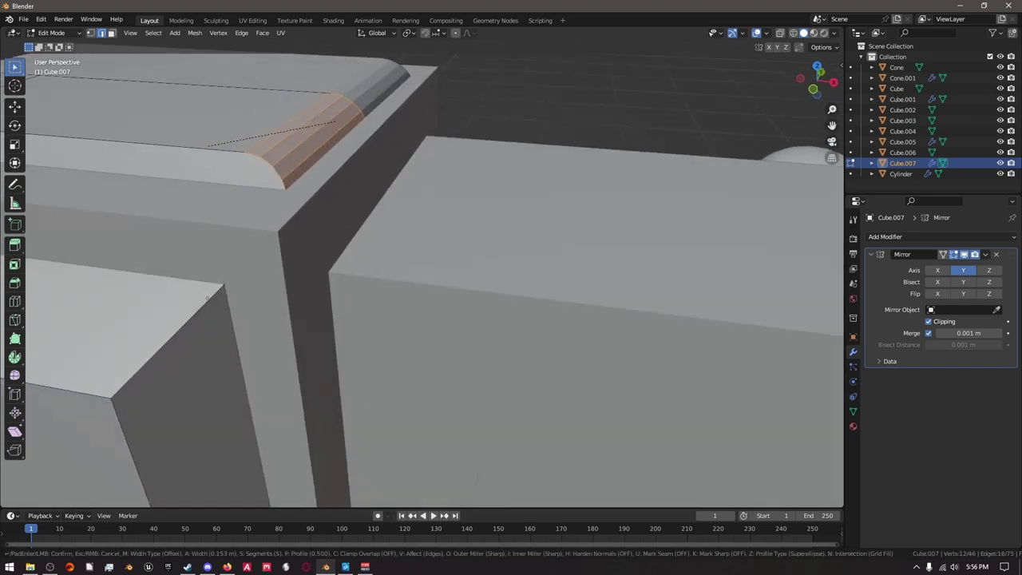
pyautogui.press('Return')
pyautogui.scroll(-5, 335, 239)
pyautogui.moveTo(335, 240); pyautogui.dragTo(431, 280, button='middle')
pyautogui.hotkey('alt', 'z')
pyautogui.scroll(3, 383, 231)
pyautogui.scroll(4, 479, 251)
pyautogui.press('Return')
pyautogui.scroll(-3, 431, 279)
pyautogui.scroll(4, 431, 279)
pyautogui.hotkey('alt', 'z')
pyautogui.scroll(-3, 723, 430)
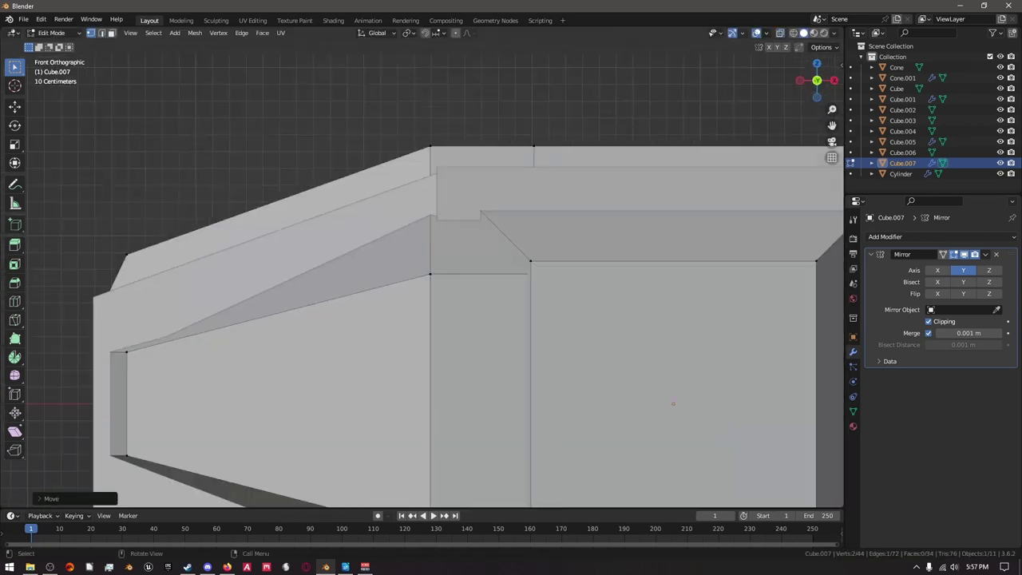
# Delete the stray faces beneath the nose block.
pyautogui.moveTo(723, 429)
pyautogui.mouseDown(button='middle')
pyautogui.moveTo(497, 325)
pyautogui.moveTo(559, 343)
pyautogui.moveTo(652, 138)
pyautogui.moveTo(559, 239)
pyautogui.moveTo(479, 280)
pyautogui.mouseUp(button='middle')
pyautogui.scroll(-3, 559, 344)
pyautogui.press('Tab')
pyautogui.press('Tab')
pyautogui.scroll(5, 479, 279)
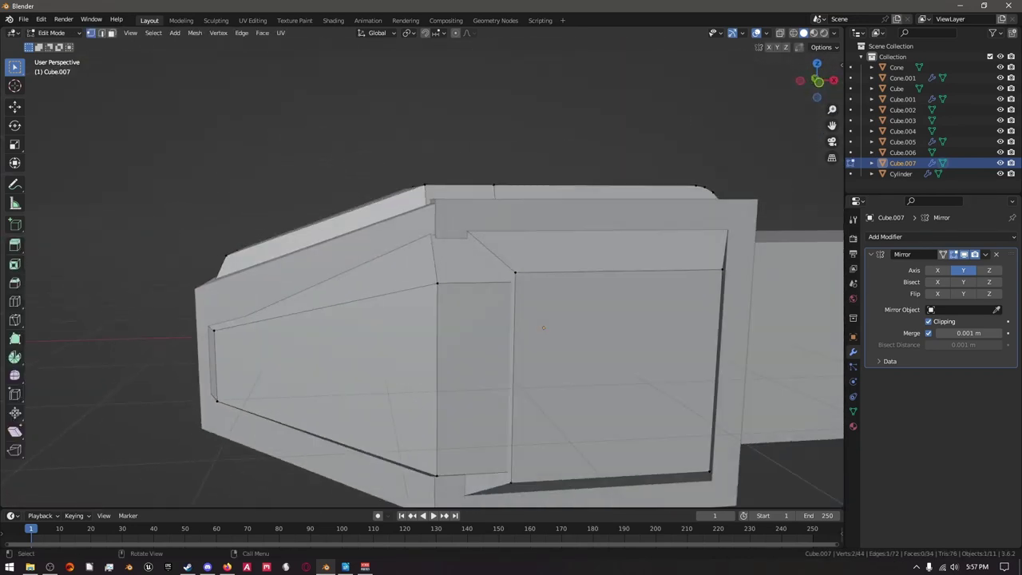
pyautogui.scroll(-4, 543, 327)
pyautogui.moveTo(543, 328); pyautogui.dragTo(475, 311, button='middle')
pyautogui.scroll(4, 422, 271)
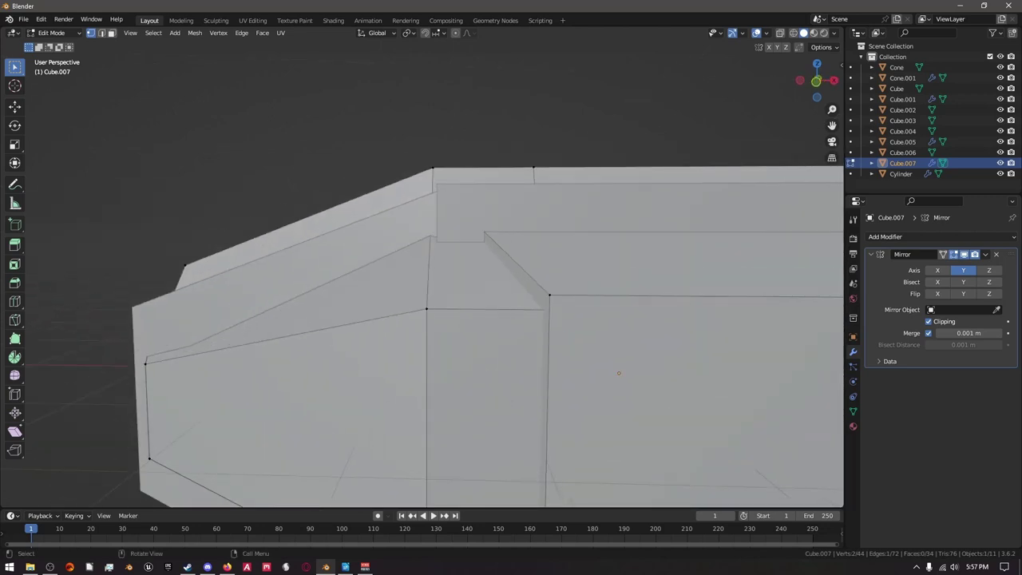
pyautogui.press('Escape')
pyautogui.scroll(-3, 426, 301)
pyautogui.scroll(2, 461, 299)
pyautogui.press('x')
pyautogui.moveTo(426, 301); pyautogui.dragTo(383, 315, button='middle')
pyautogui.click(467, 299)
# Delete two more unwanted faces on the nose underside.
pyautogui.press('x')
pyautogui.click(490, 327)
pyautogui.moveTo(490, 327); pyautogui.dragTo(479, 335, button='middle')
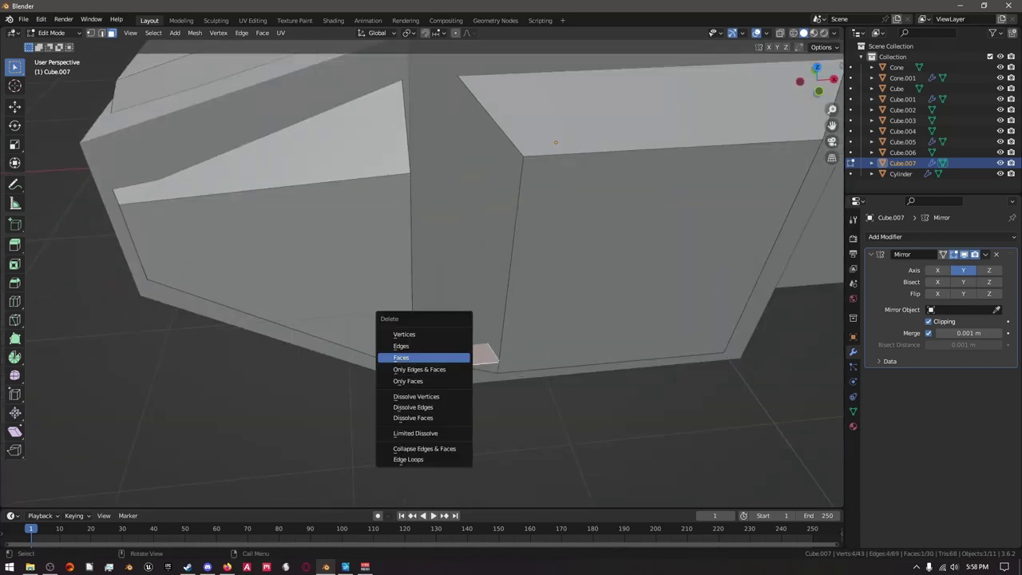
pyautogui.click(423, 357)
pyautogui.moveTo(424, 357); pyautogui.dragTo(343, 368, button='middle')
# In see-through view, merge the nose underside's selected vertices into one, then leave Edit Mode.
pyautogui.hotkey('alt', 'z')
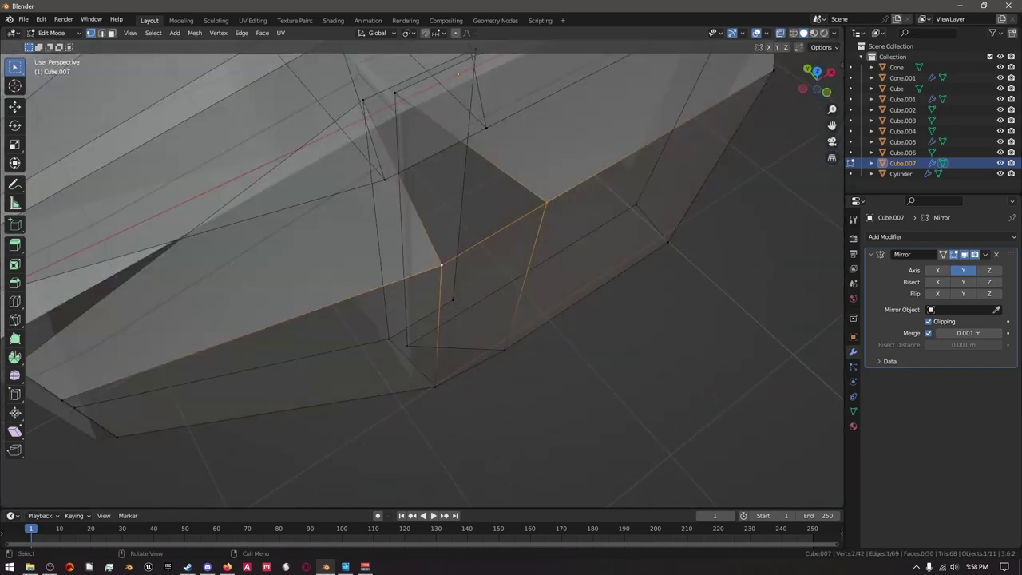
pyautogui.moveTo(458, 74); pyautogui.dragTo(440, 182, button='middle')
pyautogui.click(440, 182)
pyautogui.click(413, 400)
pyautogui.moveTo(413, 400); pyautogui.dragTo(526, 423, button='middle')
pyautogui.scroll(4, 422, 273)
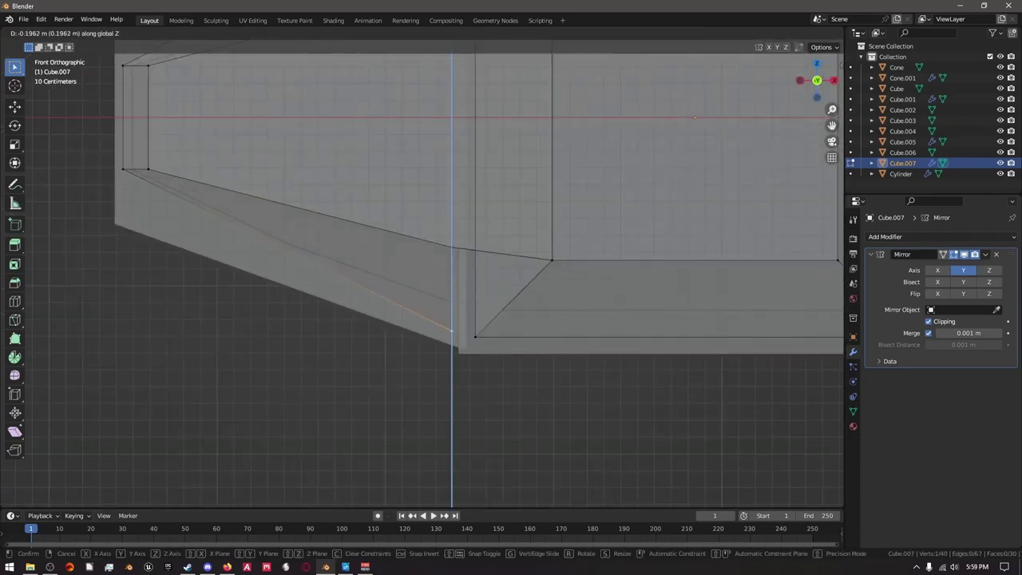
pyautogui.moveTo(422, 272); pyautogui.dragTo(527, 256, button='middle')
pyautogui.press('Tab')
# Edit the nose block's mesh and delete one unwanted face.
pyautogui.click(264, 239)
pyautogui.keyDown('shift'); pyautogui.click(471, 200); pyautogui.keyUp('shift')
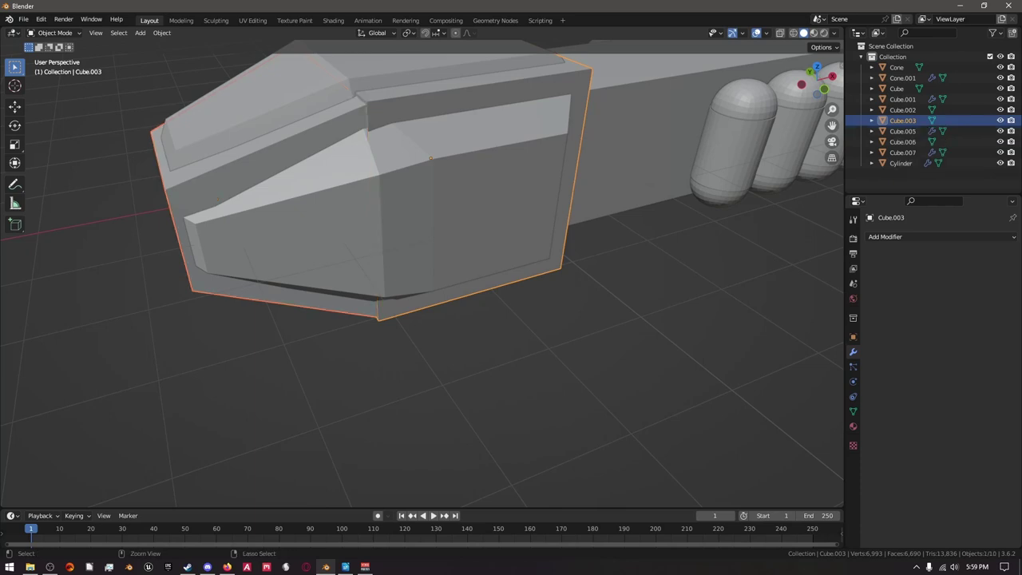
pyautogui.press('Tab')
pyautogui.press('KP_Decimal')
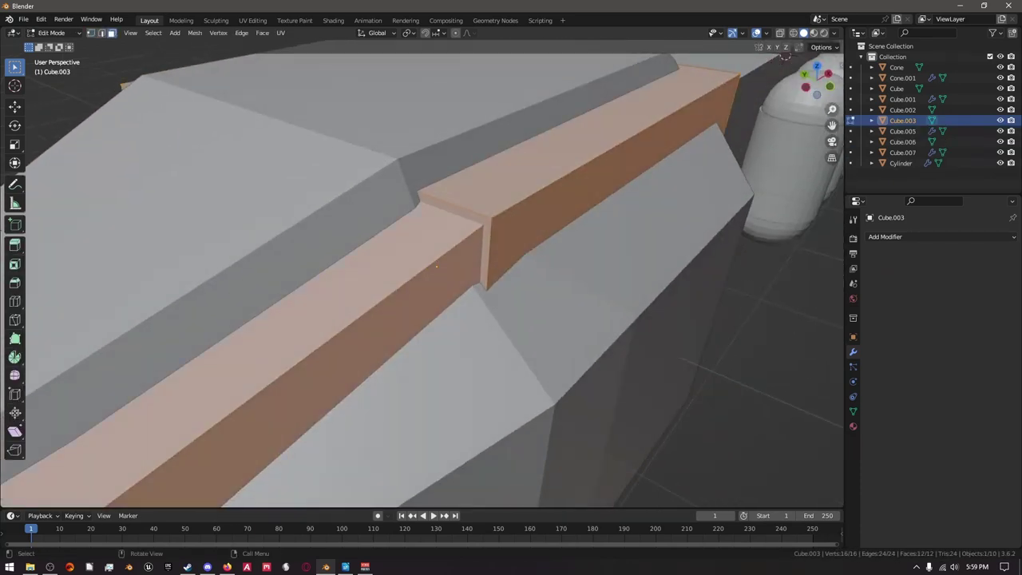
pyautogui.click(451, 243)
pyautogui.click(429, 266)
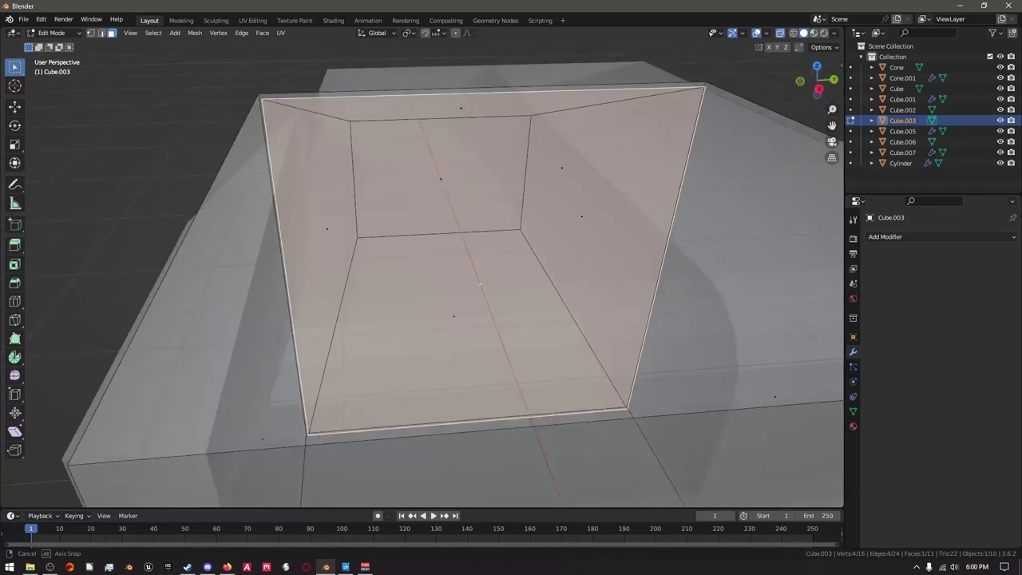
pyautogui.press('x')
pyautogui.click(274, 286)
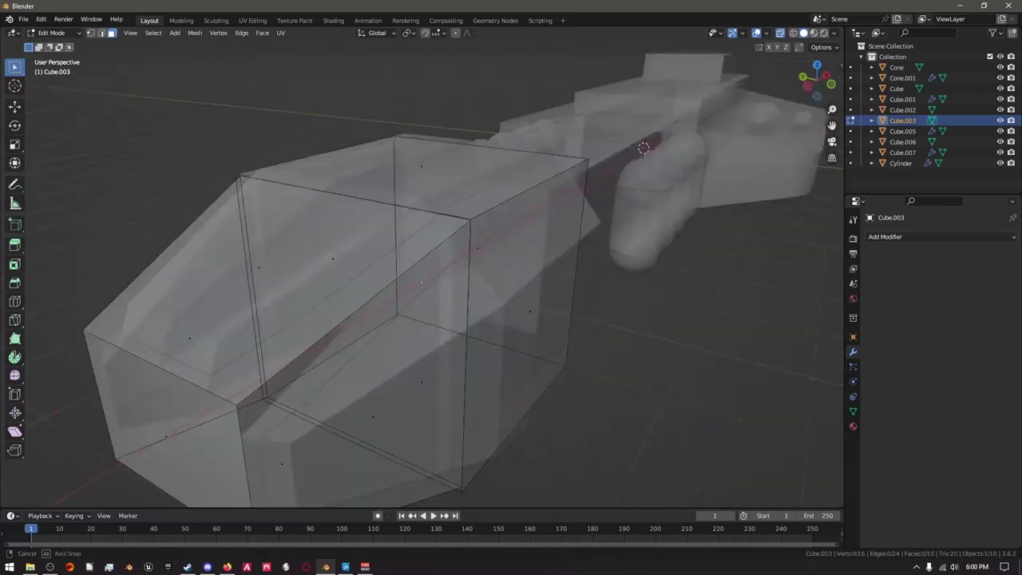
# Merge the nose block's centre vertices, leave Edit Mode, and select the hull block Cube.007.
pyautogui.moveTo(421, 274); pyautogui.dragTo(455, 279, button='middle')
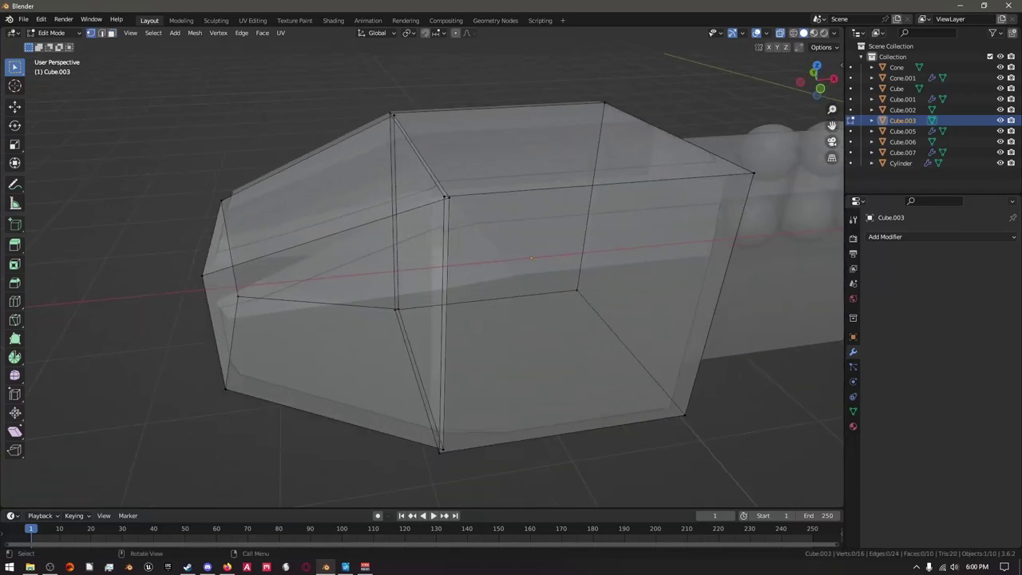
pyautogui.scroll(5, 422, 274)
pyautogui.scroll(-3, 421, 274)
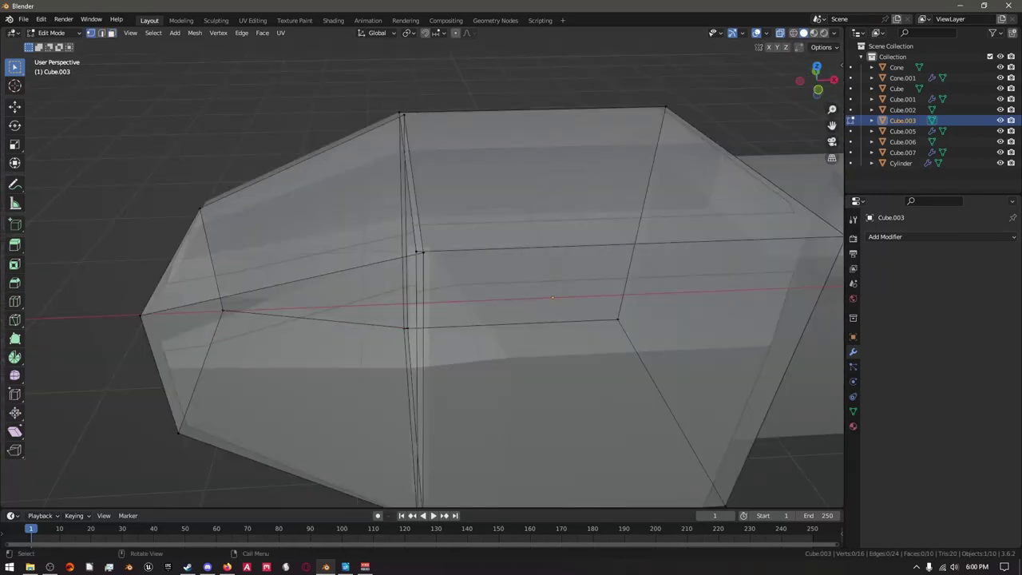
pyautogui.scroll(3, 422, 274)
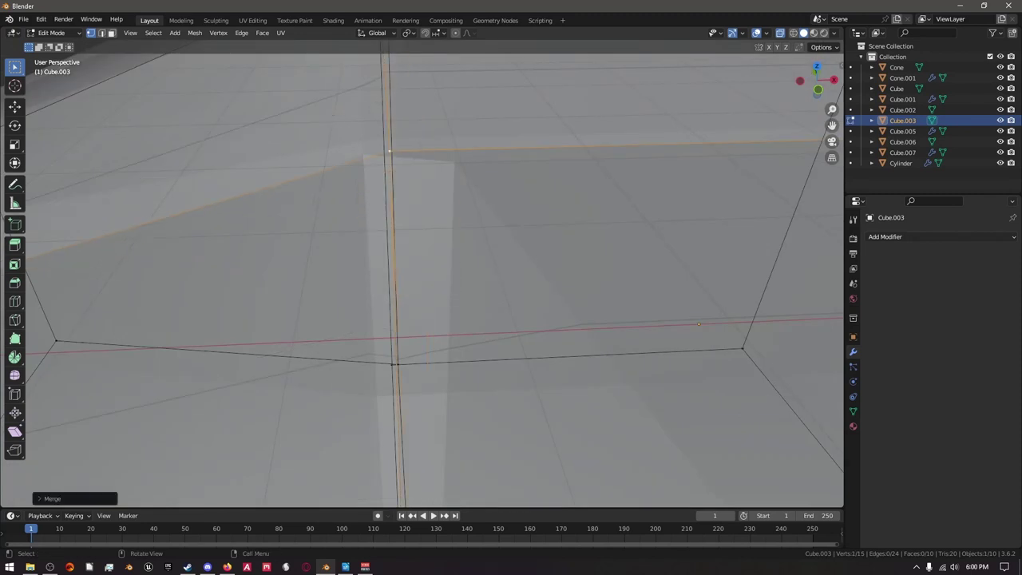
pyautogui.scroll(-4, 422, 274)
pyautogui.keyDown('shift'); pyautogui.moveTo(421, 273); pyautogui.dragTo(394, 145, button='middle'); pyautogui.keyUp('shift')
pyautogui.press('Return')
pyautogui.scroll(-4, 422, 274)
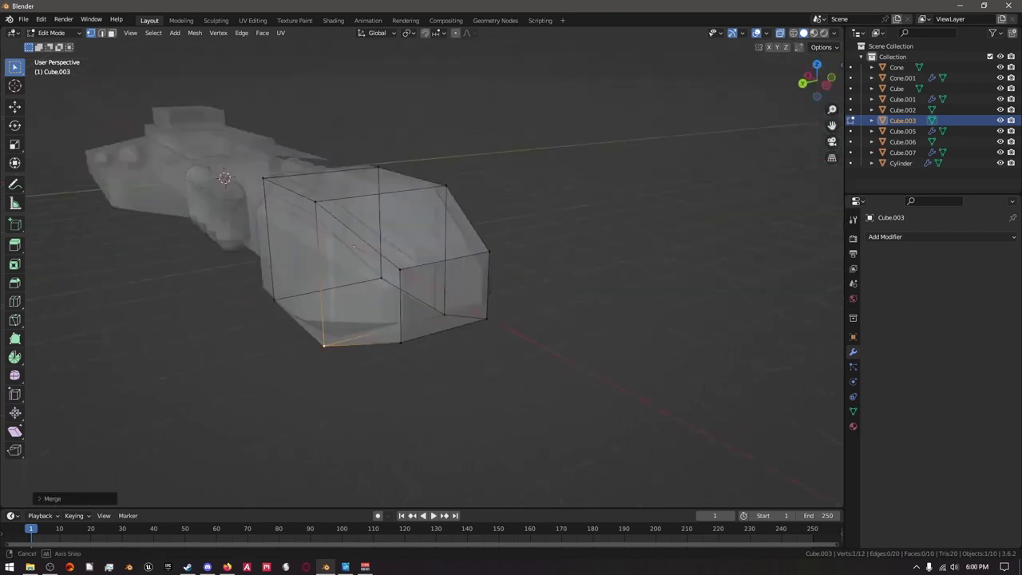
pyautogui.moveTo(422, 274); pyautogui.dragTo(336, 232, button='middle')
pyautogui.press('Tab')
pyautogui.scroll(3, 421, 274)
pyautogui.scroll(3, 422, 274)
pyautogui.click(902, 152)
# Round Cube.007's top panel edges and its long top edge with bevels.
pyautogui.press('Tab')
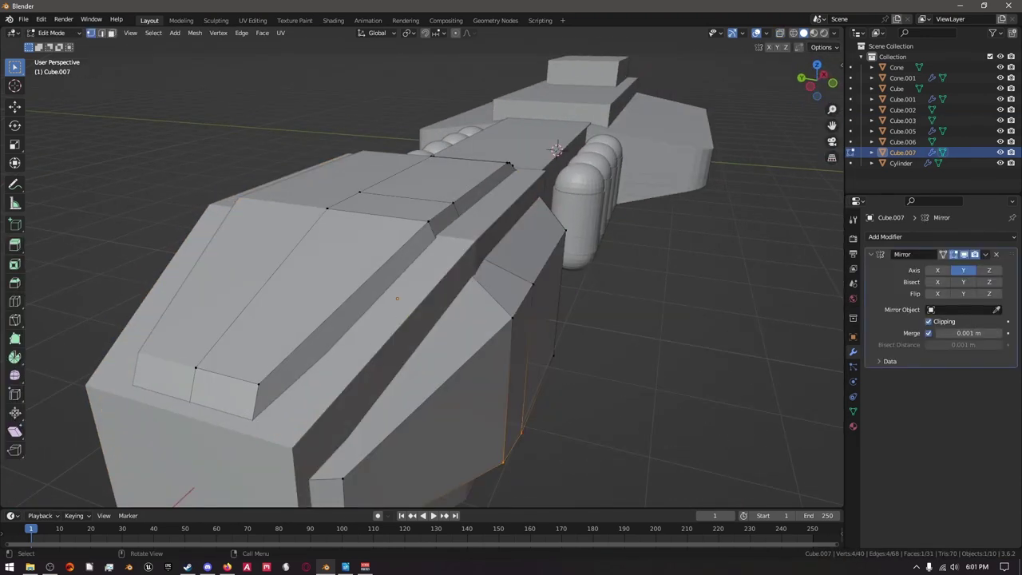
pyautogui.scroll(3, 422, 274)
pyautogui.moveTo(421, 274); pyautogui.dragTo(335, 240, button='middle')
pyautogui.scroll(3, 422, 273)
pyautogui.scroll(4, 421, 273)
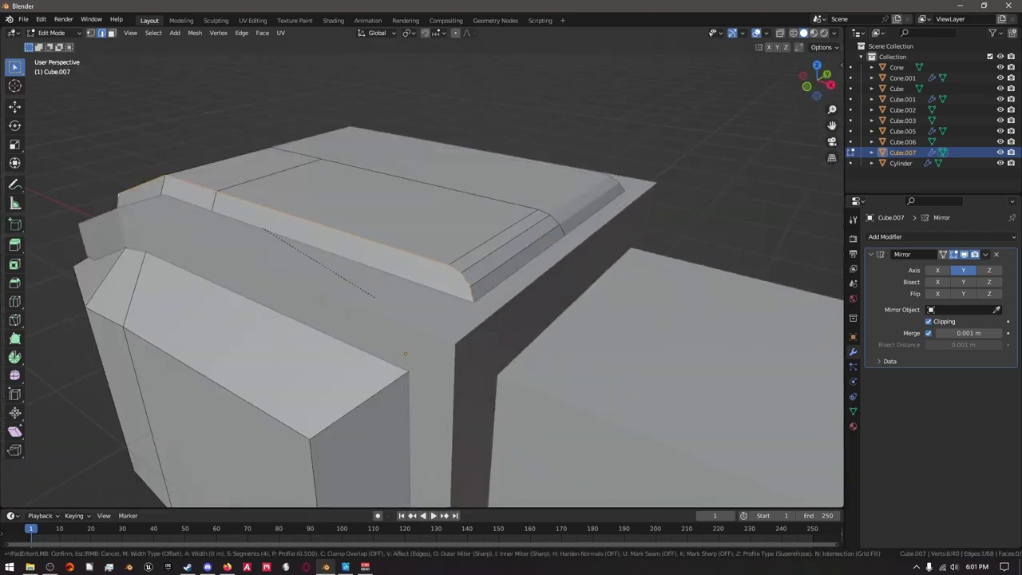
pyautogui.moveTo(113, 358)
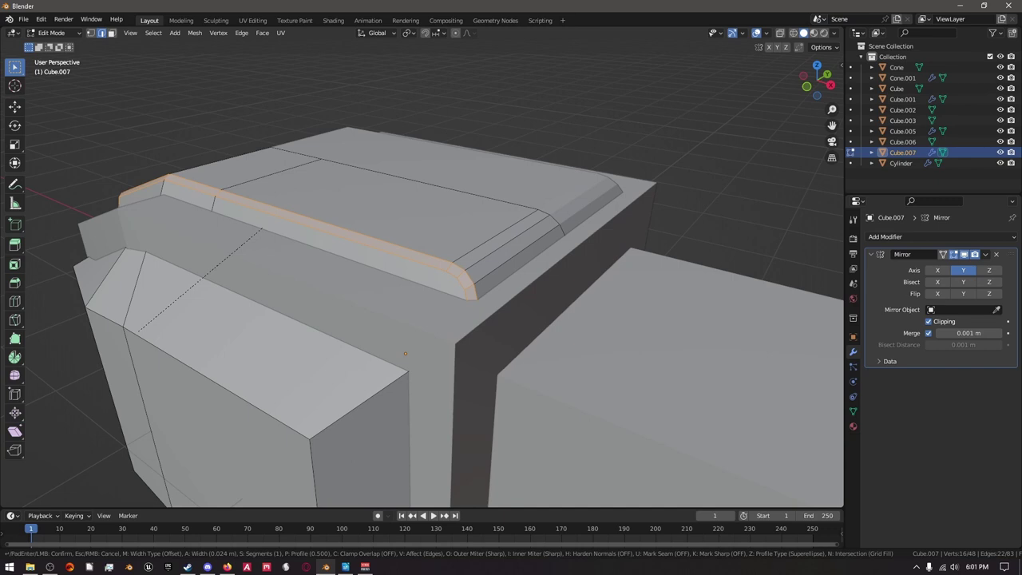
pyautogui.press('Return')
pyautogui.moveTo(422, 274); pyautogui.dragTo(399, 255, button='middle')
pyautogui.hotkey('ctrl', 'b')
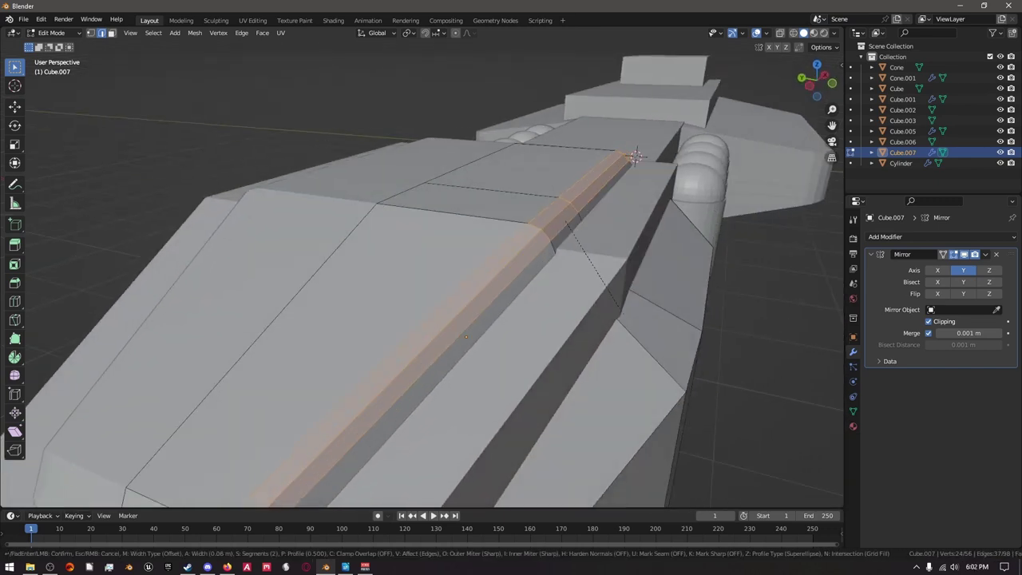
pyautogui.press('Return')
pyautogui.moveTo(623, 316); pyautogui.dragTo(478, 287, button='middle')
pyautogui.press('Tab')
# Bevel the top edge loop of the nose block Cube.003.
pyautogui.click(447, 312)
pyautogui.press('Tab')
pyautogui.scroll(4, 447, 312)
pyautogui.scroll(3, 420, 319)
pyautogui.hotkey('ctrl', 'b')
pyautogui.click(449, 350)
pyautogui.scroll(-6, 448, 350)
# Try a Mirror modifier on the nose block, then undo it.
pyautogui.scroll(3, 479, 287)
pyautogui.press('Tab')
pyautogui.click(884, 236)
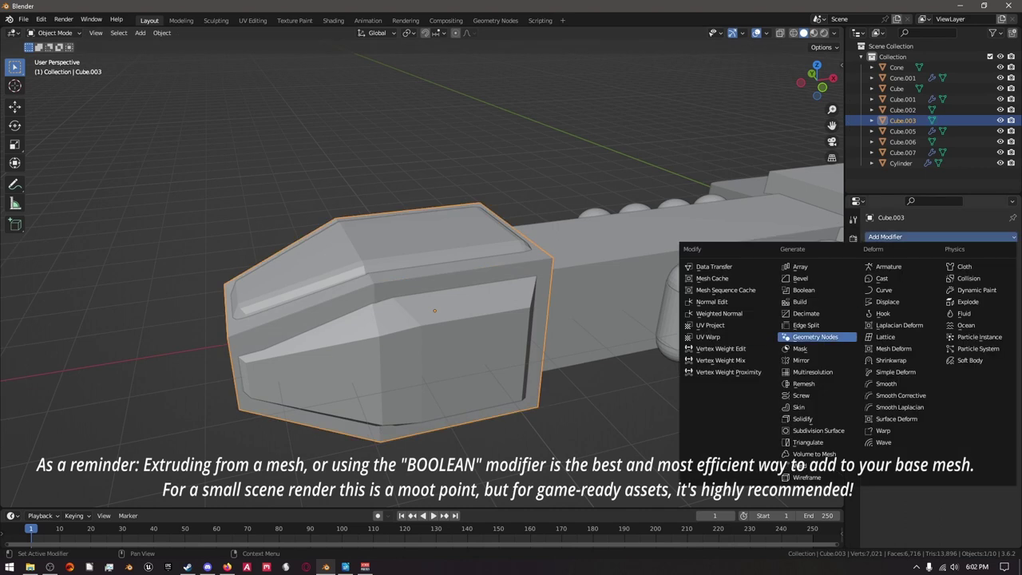
pyautogui.click(800, 360)
pyautogui.moveTo(655, 239); pyautogui.dragTo(698, 226, button='middle')
pyautogui.press('Tab')
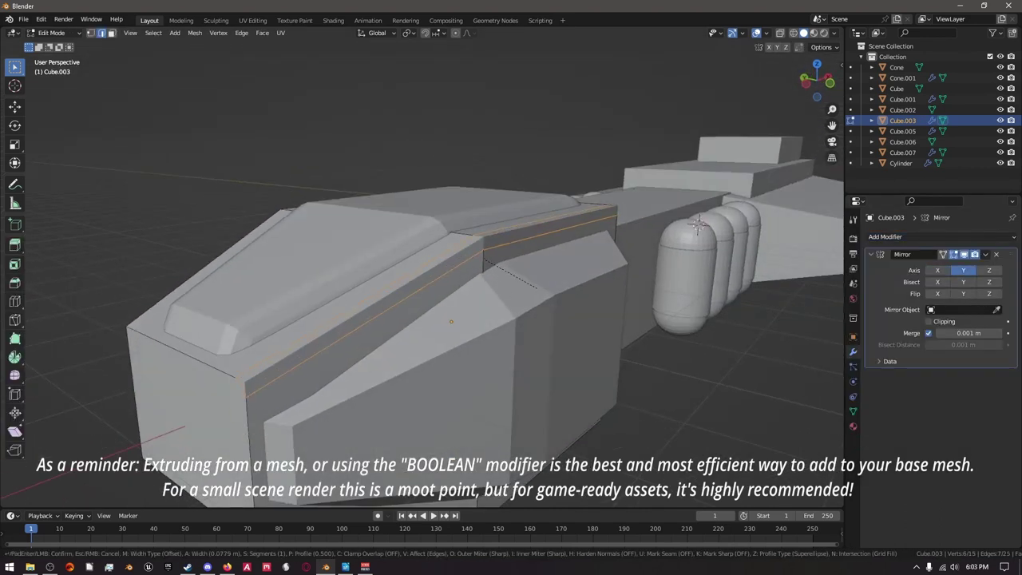
pyautogui.click(536, 289)
pyautogui.moveTo(536, 289); pyautogui.dragTo(703, 279, button='middle')
pyautogui.hotkey('ctrl', 'a')
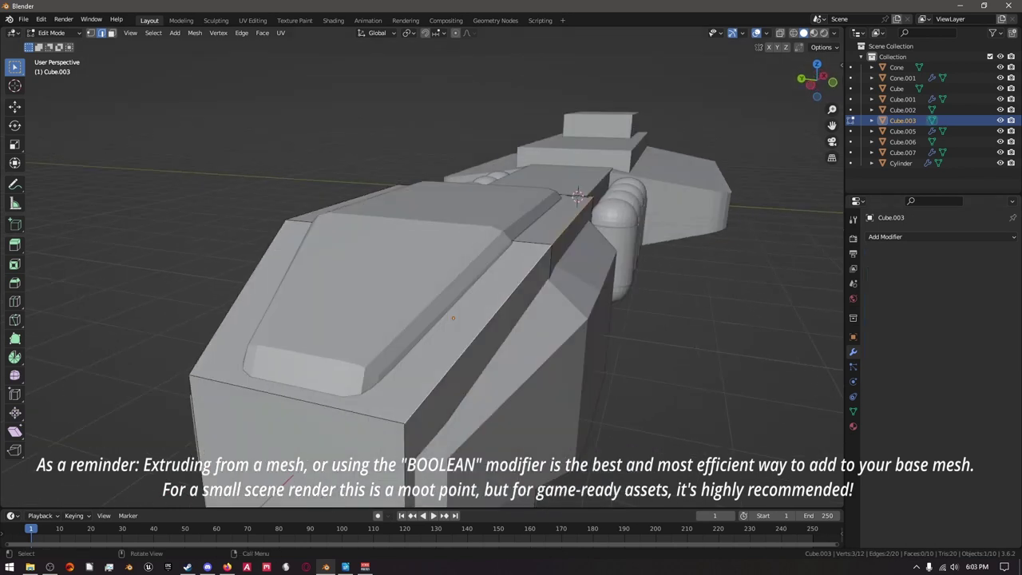
pyautogui.press('Tab')
pyautogui.moveTo(559, 288); pyautogui.dragTo(623, 272, button='middle')
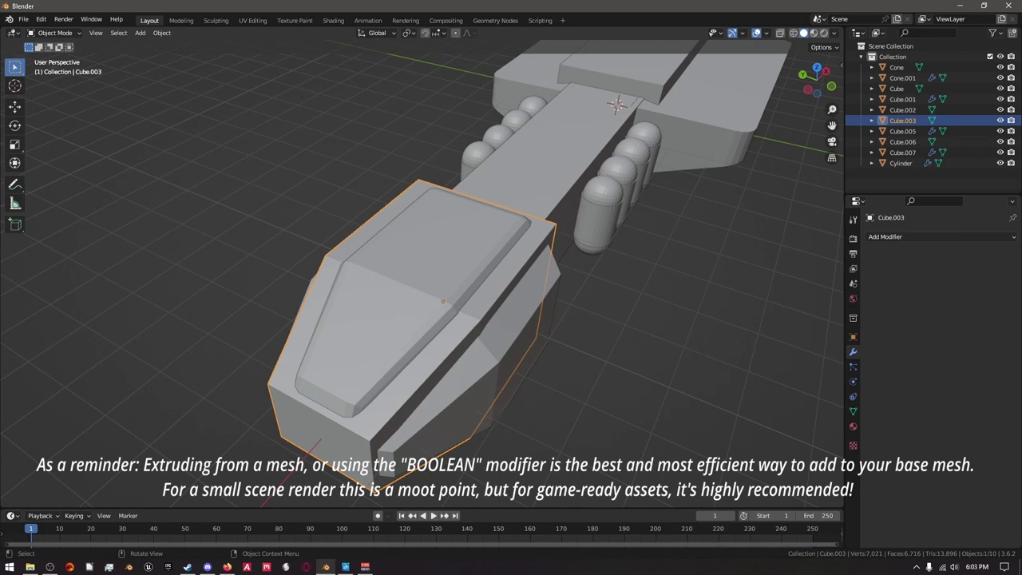
# Give the nose block's side and lower edges wide rounded bevels.
pyautogui.press('Tab')
pyautogui.moveTo(623, 271); pyautogui.dragTo(575, 319, button='middle')
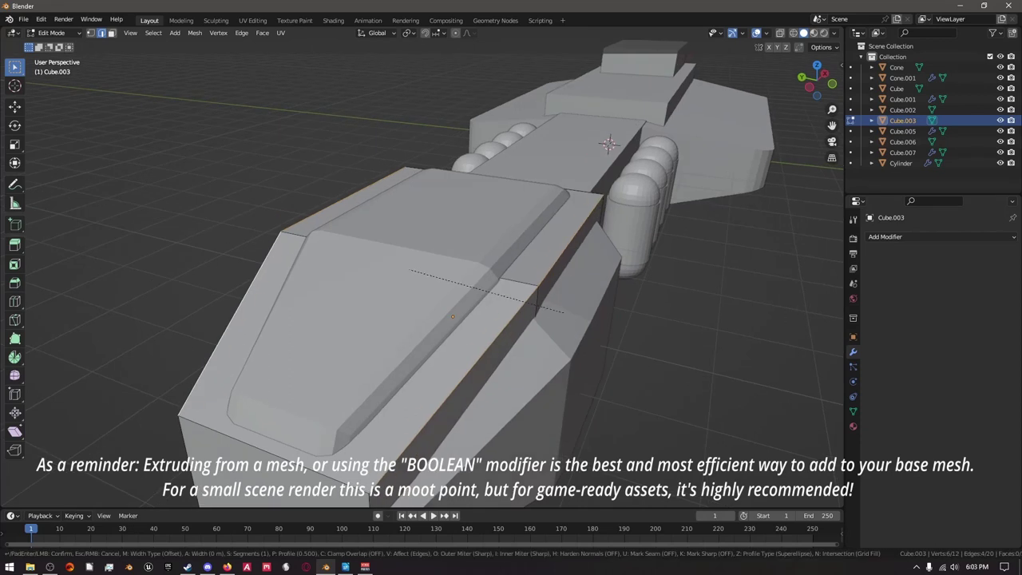
pyautogui.hotkey('ctrl', 'b')
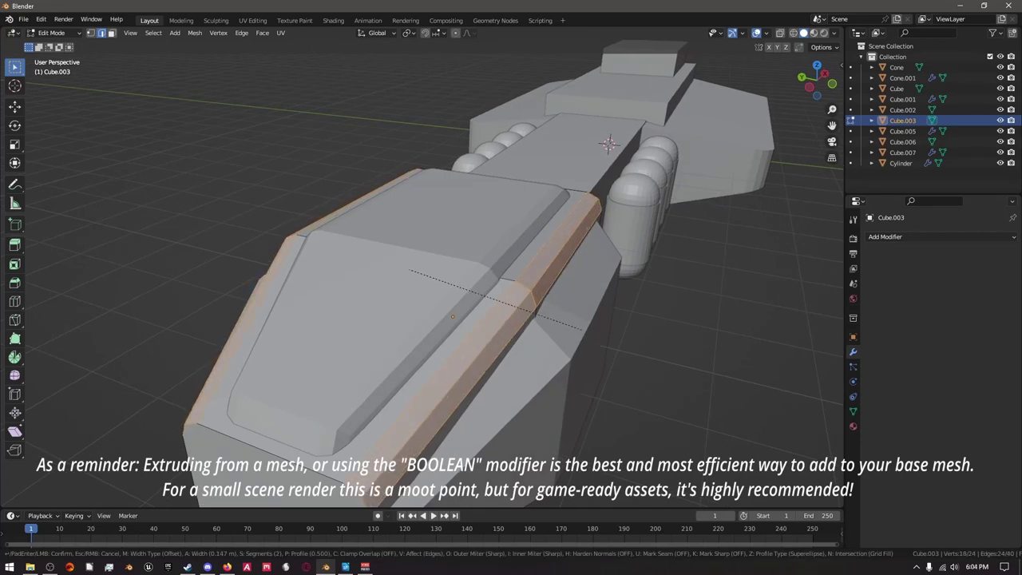
pyautogui.moveTo(451, 317); pyautogui.dragTo(438, 327, button='middle')
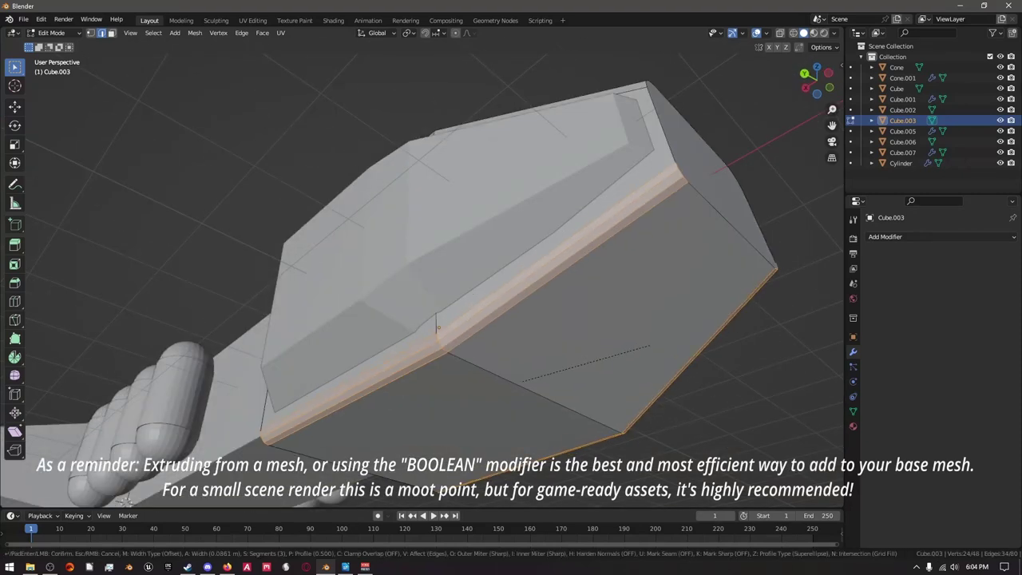
pyautogui.scroll(-1, 653, 345)
pyautogui.moveTo(437, 325); pyautogui.dragTo(517, 238, button='middle')
pyautogui.hotkey('ctrl', 'b')
pyautogui.click(311, 423)
pyautogui.scroll(-8, 311, 423)
pyautogui.scroll(5, 511, 303)
pyautogui.moveTo(511, 303); pyautogui.dragTo(399, 319, button='middle')
pyautogui.press('Tab')
# Select the capsule cylinders and shells and join them into one object.
pyautogui.scroll(-3, 510, 311)
pyautogui.click(391, 327)
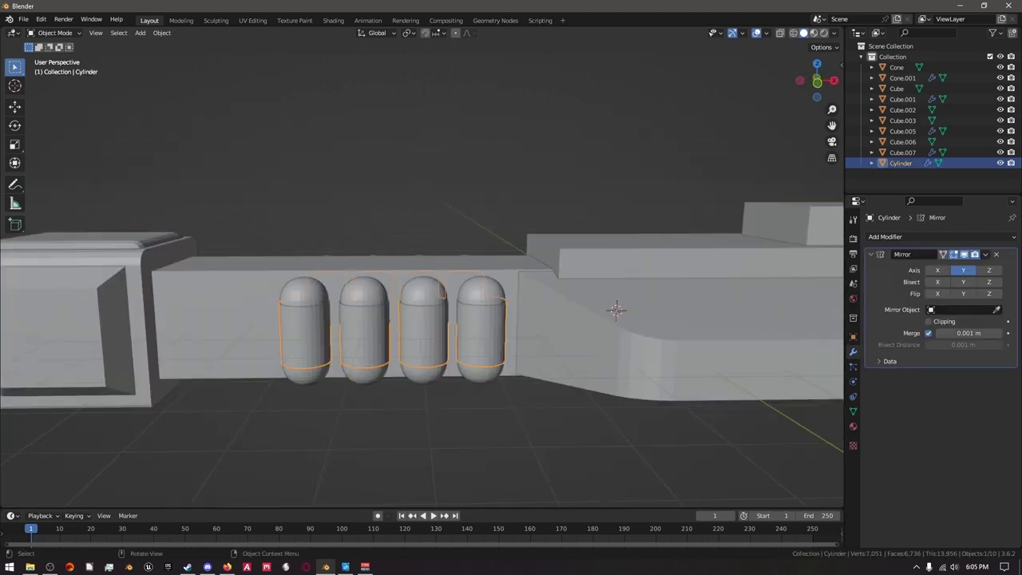
pyautogui.keyDown('shift'); pyautogui.click(391, 327); pyautogui.keyUp('shift')
pyautogui.moveTo(616, 309); pyautogui.dragTo(607, 332, button='middle')
pyautogui.hotkey('ctrl', 'j')
pyautogui.hotkey('ctrl', 'z')
pyautogui.hotkey('ctrl', 'shift', 'z')
pyautogui.hotkey('ctrl', 'z')
# Add two loop cuts around the middle of the fourth capsule in Edit Mode.
pyautogui.press('Tab')
pyautogui.scroll(4, 837, 325)
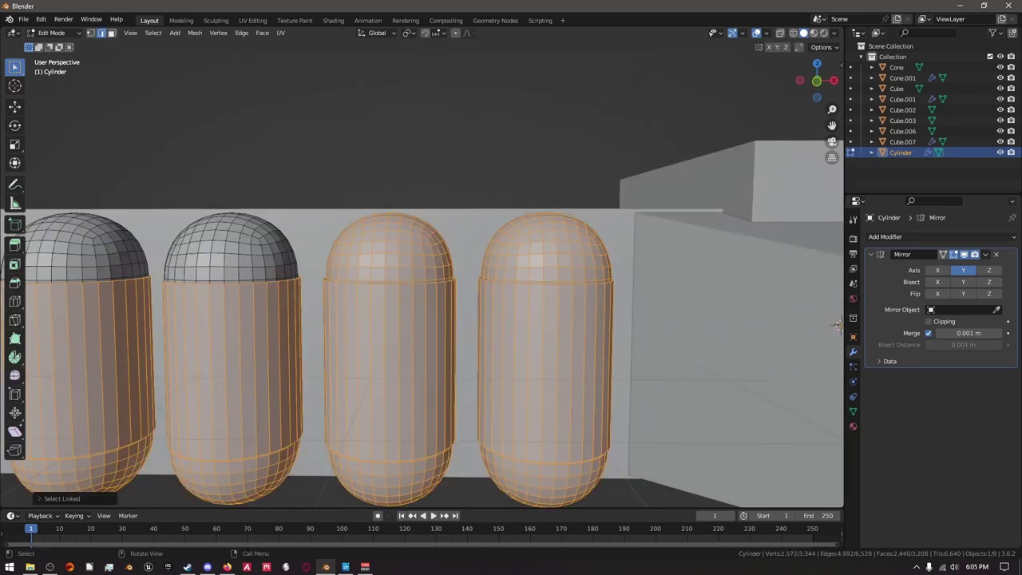
pyautogui.press('Tab')
pyautogui.scroll(-6, 837, 325)
pyautogui.moveTo(837, 325); pyautogui.dragTo(791, 258, button='middle')
pyautogui.press('Tab')
pyautogui.scroll(5, 745, 277)
pyautogui.scroll(-4, 745, 277)
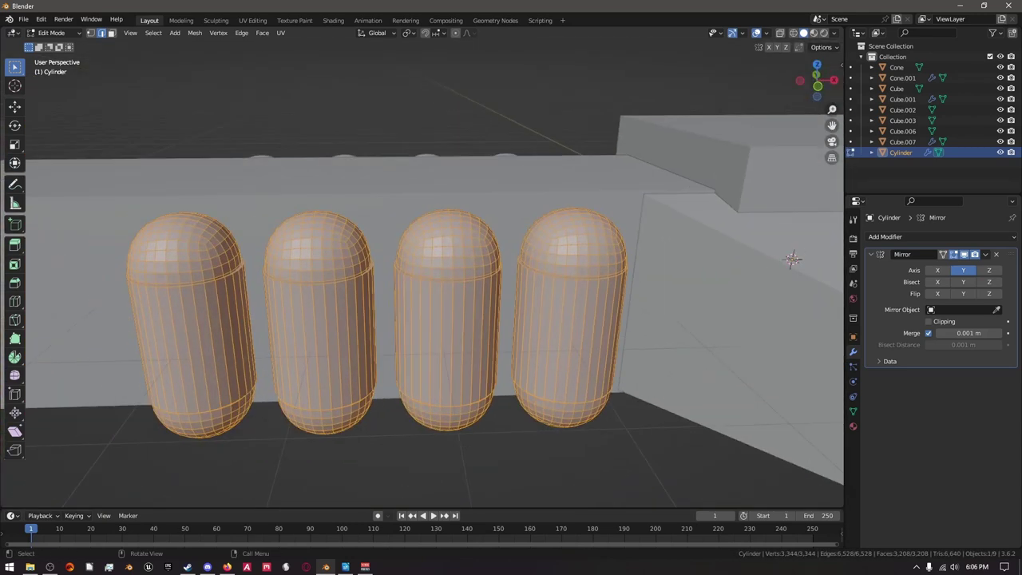
pyautogui.moveTo(791, 258); pyautogui.dragTo(787, 221, button='middle')
pyautogui.click(789, 226)
pyautogui.click(788, 223)
# In Front view with X-ray on, box-select the band of faces between the new loops.
pyautogui.press('KP_1')
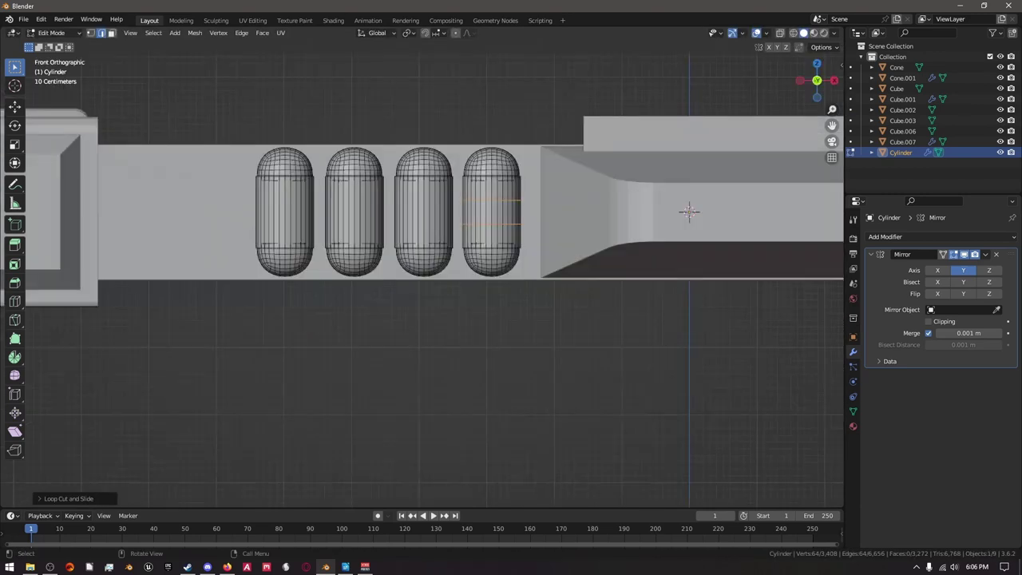
pyautogui.scroll(6, 689, 211)
pyautogui.hotkey('alt', 'z')
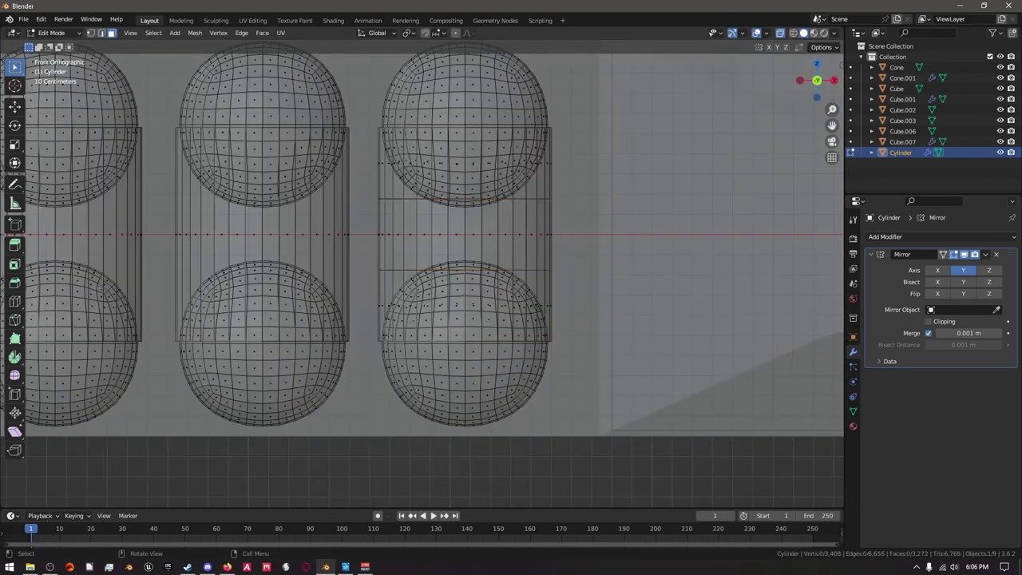
pyautogui.moveTo(578, 250); pyautogui.dragTo(577, 250)
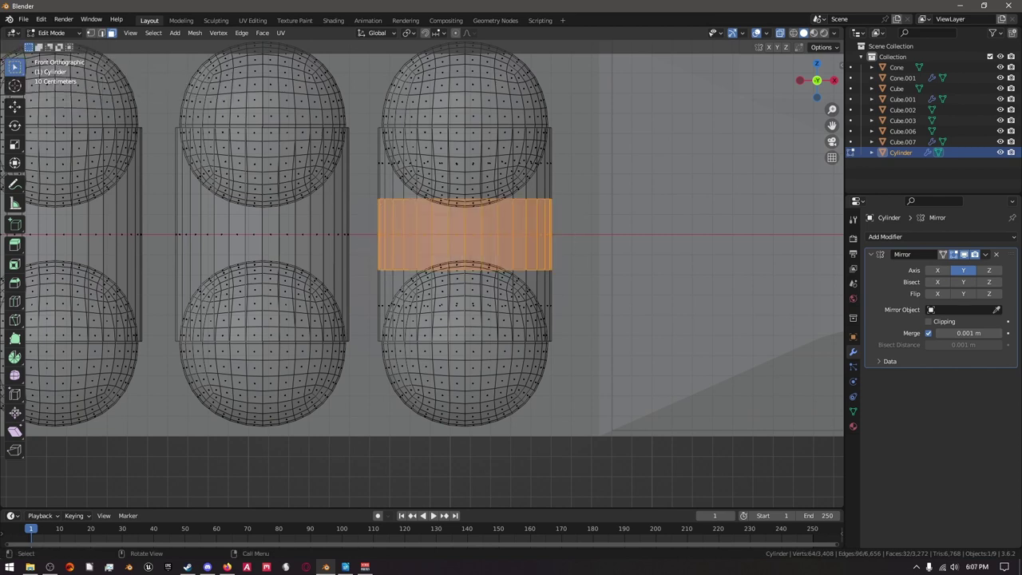
# Reselect the capsule object and re-enter Edit Mode in Front view.
pyautogui.press('Tab')
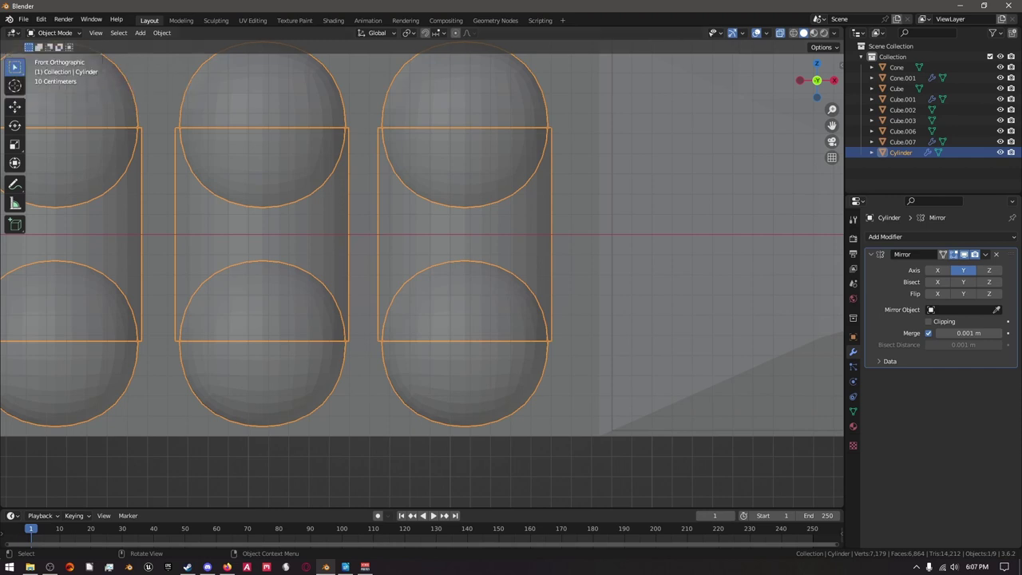
pyautogui.scroll(-5, 178, 111)
pyautogui.hotkey('alt', 'a')
pyautogui.press('c')
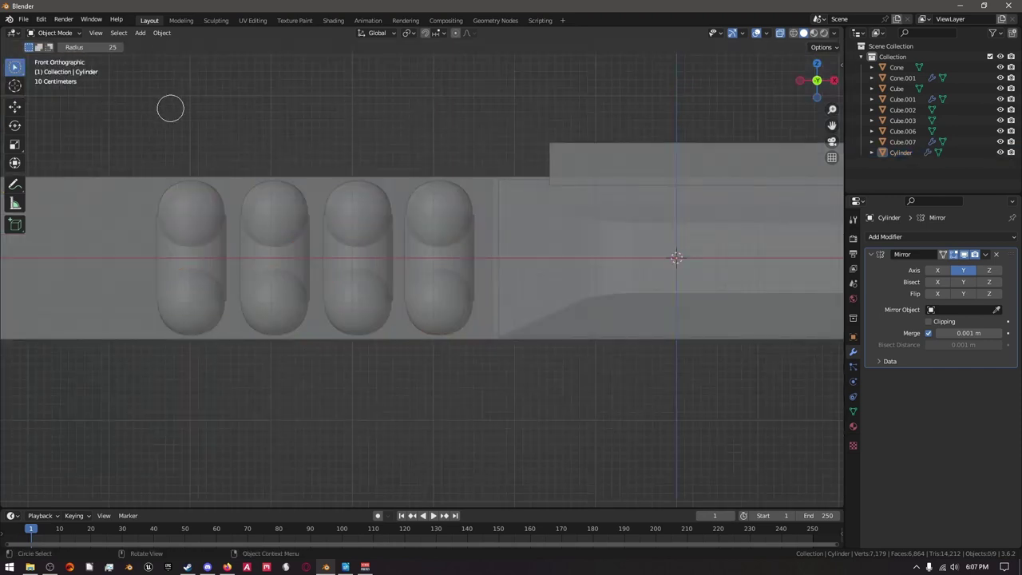
pyautogui.scroll(-6, 422, 280)
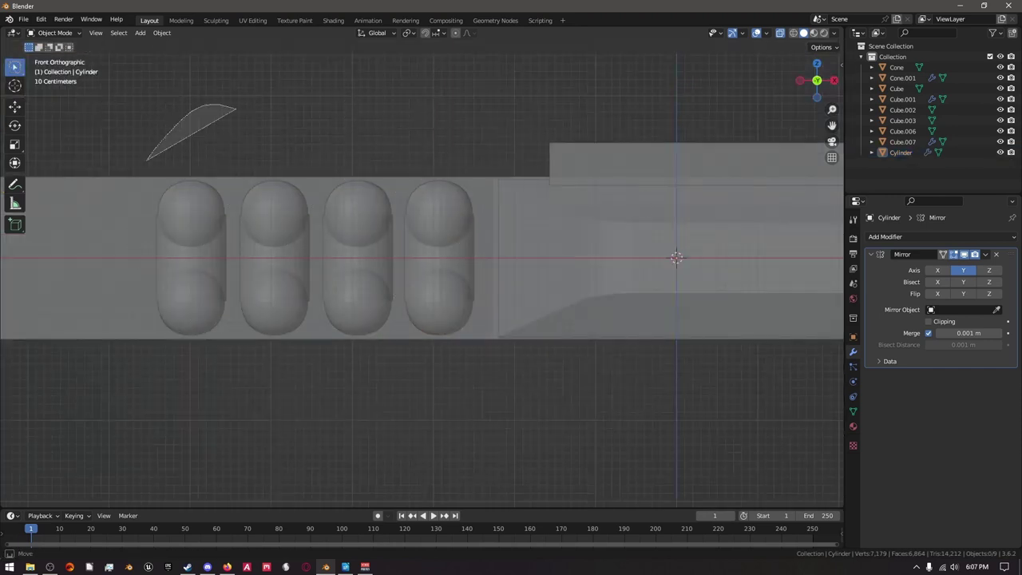
pyautogui.press('a')
pyautogui.hotkey('alt', 'a')
pyautogui.moveTo(422, 279); pyautogui.dragTo(479, 240, button='middle')
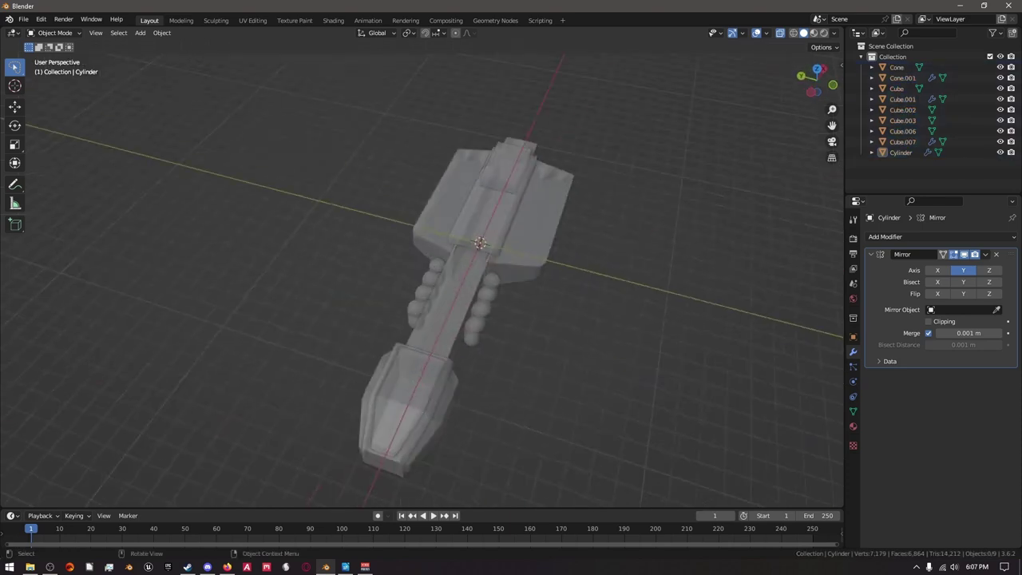
pyautogui.moveTo(351, 223); pyautogui.dragTo(543, 375)
pyautogui.moveTo(479, 239); pyautogui.dragTo(447, 272, button='middle')
pyautogui.press('Tab')
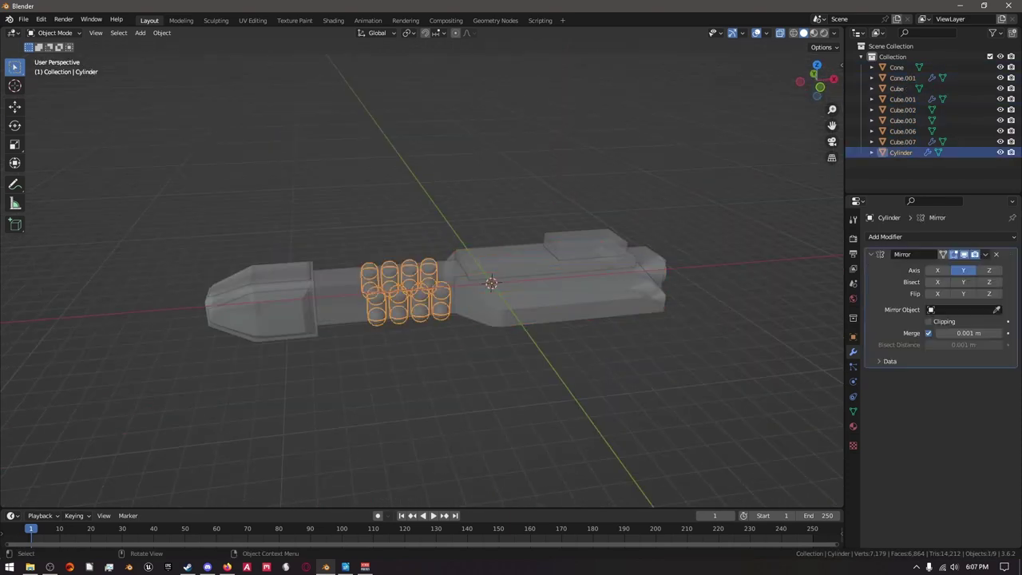
pyautogui.press('KP_1')
pyautogui.scroll(5, 423, 274)
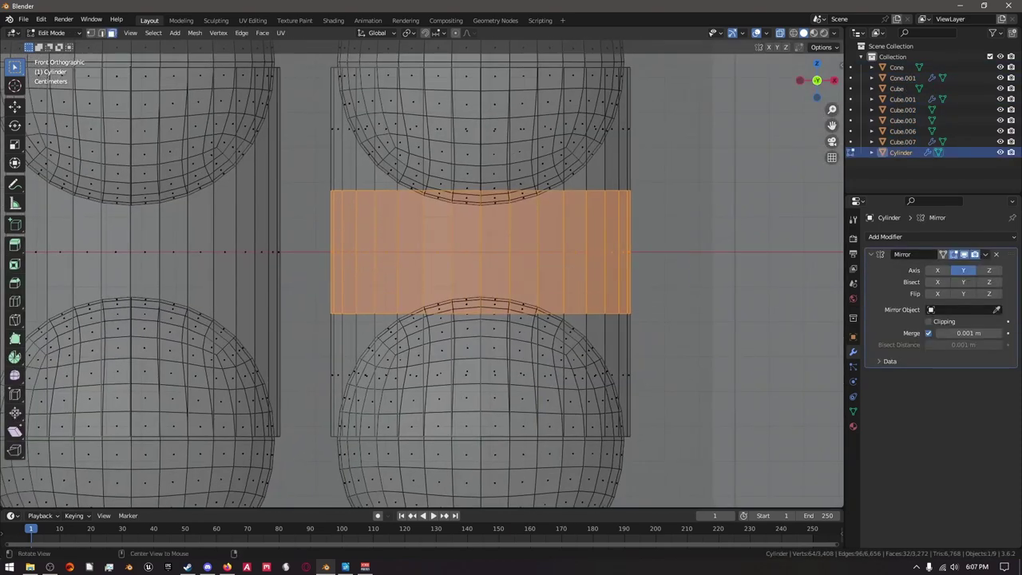
# Extrude the faces along their normals as a rim, then undo it and cancel the new extrusion.
pyautogui.hotkey('alt', 'e')
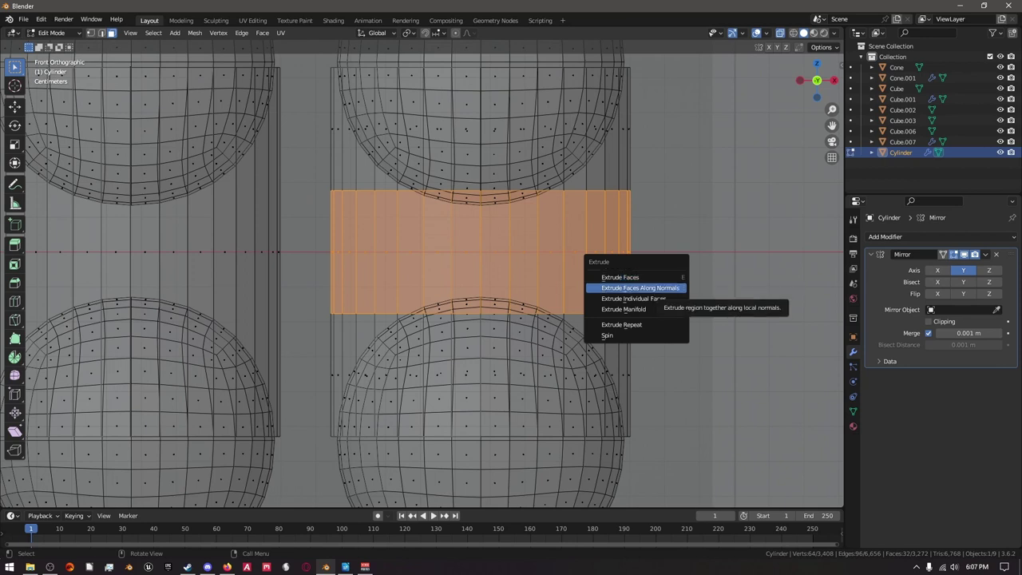
pyautogui.click(662, 288)
pyautogui.click(667, 280)
pyautogui.scroll(-4, 667, 280)
pyautogui.press('KP_7')
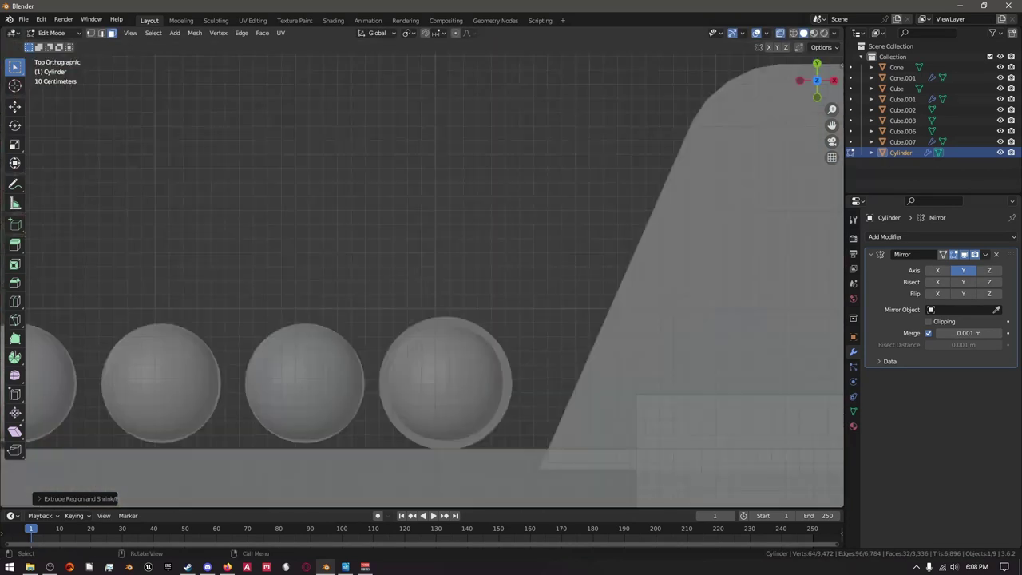
pyautogui.scroll(5, 495, 335)
pyautogui.hotkey('ctrl', 'z')
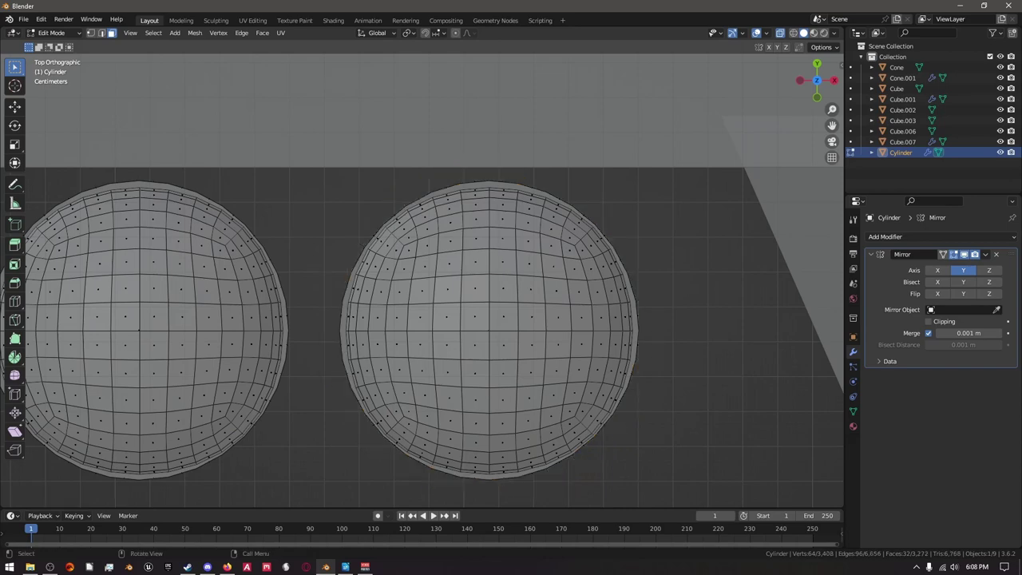
pyautogui.press('e')
pyautogui.press('Escape')
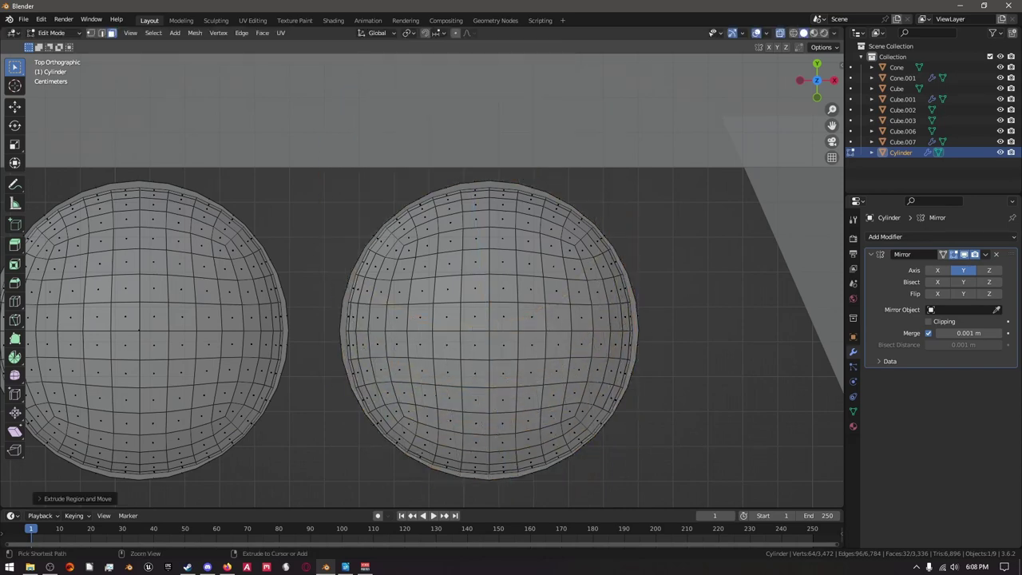
# Box-select the capsule's middle band in Front view and push it outward with Shrink/Fatten.
pyautogui.moveTo(495, 319); pyautogui.dragTo(455, 248, button='middle')
pyautogui.press('KP_1')
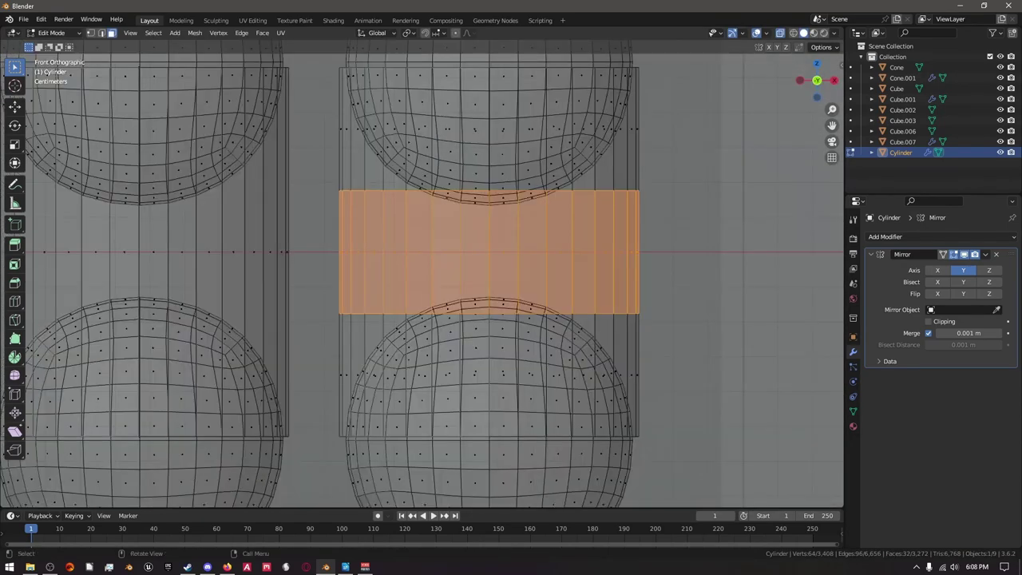
pyautogui.press('Tab')
pyautogui.press('Tab')
pyautogui.moveTo(306, 226); pyautogui.dragTo(730, 284)
pyautogui.hotkey('alt', 's')
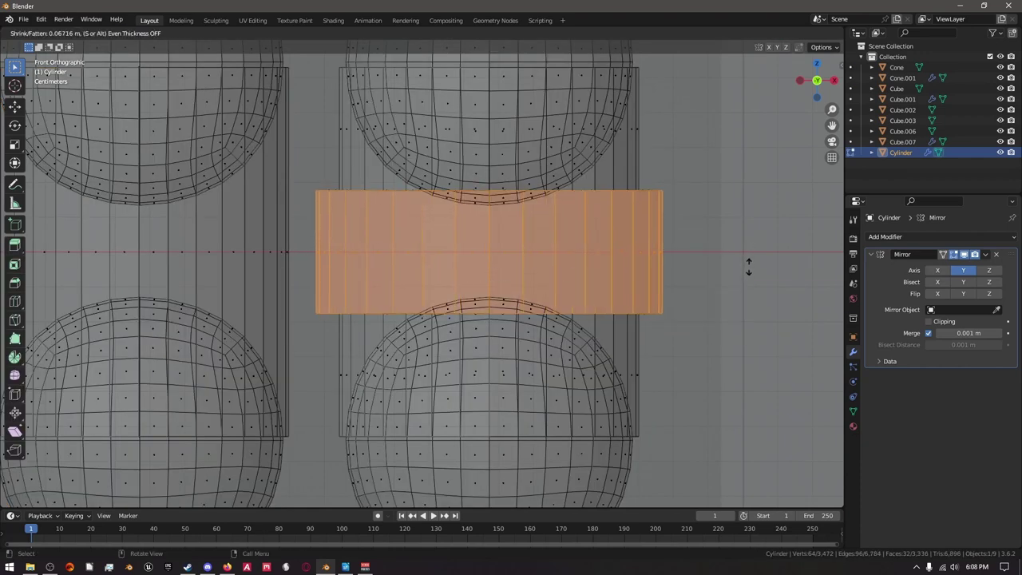
pyautogui.click(748, 266)
pyautogui.scroll(-4, 748, 266)
pyautogui.moveTo(748, 266); pyautogui.dragTo(695, 207, button='middle')
pyautogui.press('KP_7')
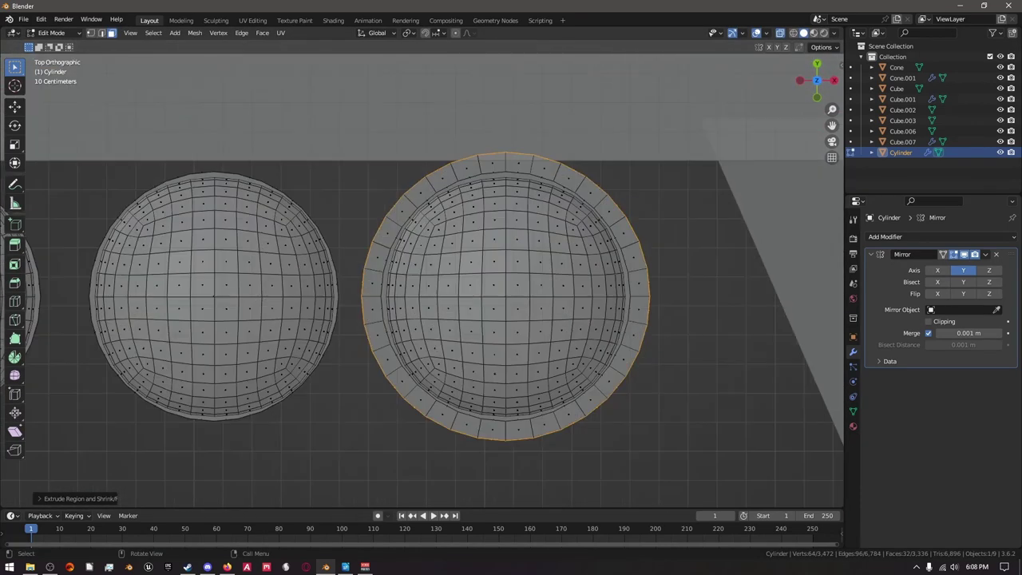
pyautogui.scroll(-3, 734, 137)
pyautogui.moveTo(734, 136); pyautogui.dragTo(611, 303, button='middle')
pyautogui.scroll(5, 594, 307)
# Select the band's ring vertices in X-ray and scale them along Z.
pyautogui.press('KP_1')
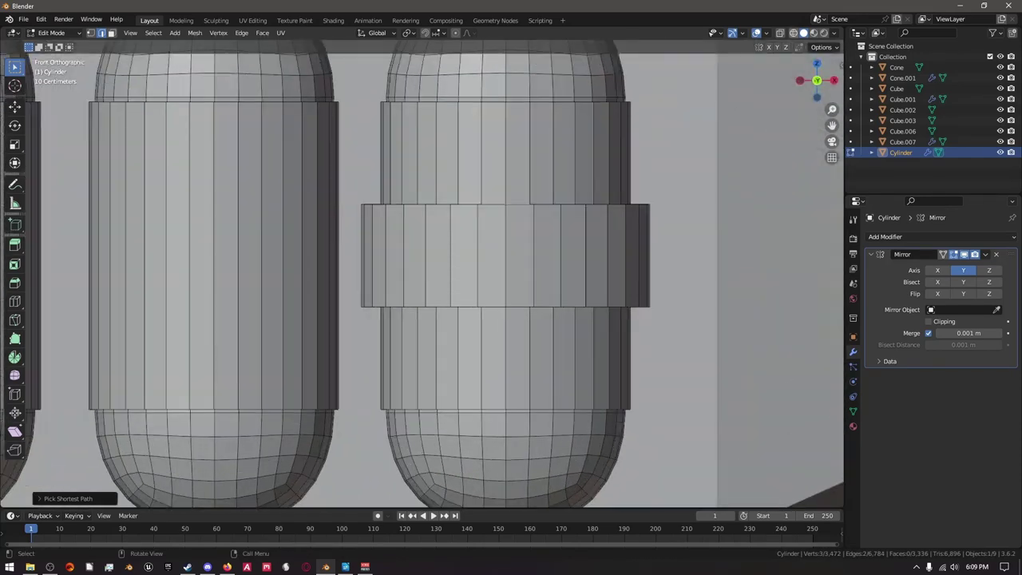
pyautogui.hotkey('alt', 'z')
pyautogui.moveTo(682, 313); pyautogui.dragTo(682, 313)
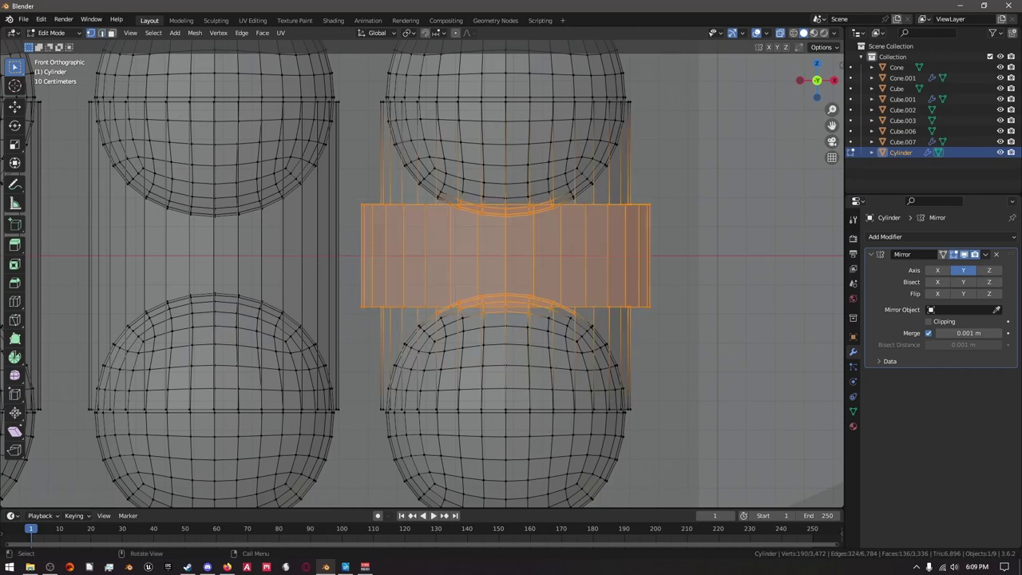
pyautogui.press('KP_7')
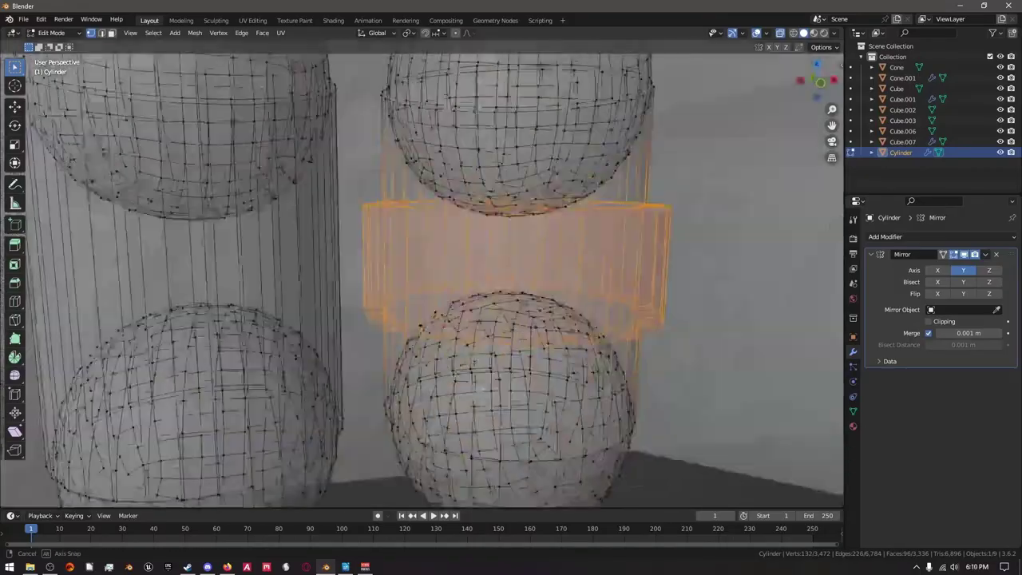
pyautogui.press('KP_7')
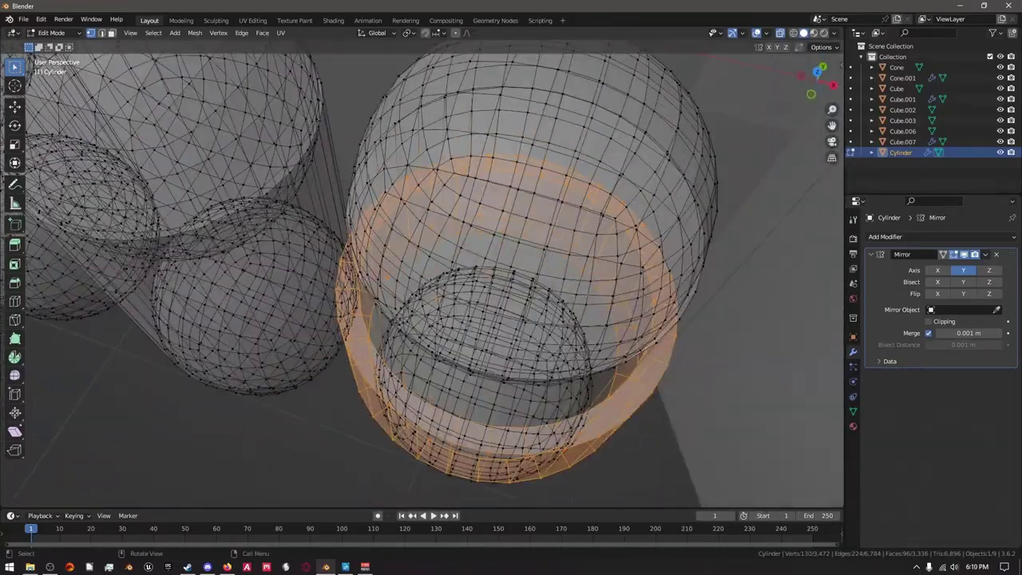
pyautogui.press('KP_7')
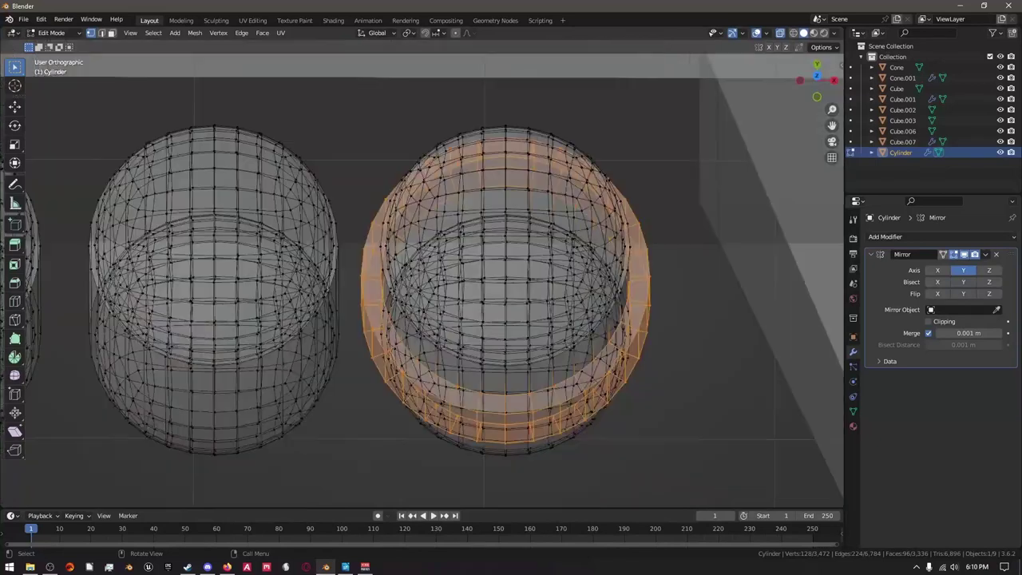
pyautogui.scroll(1, 559, 277)
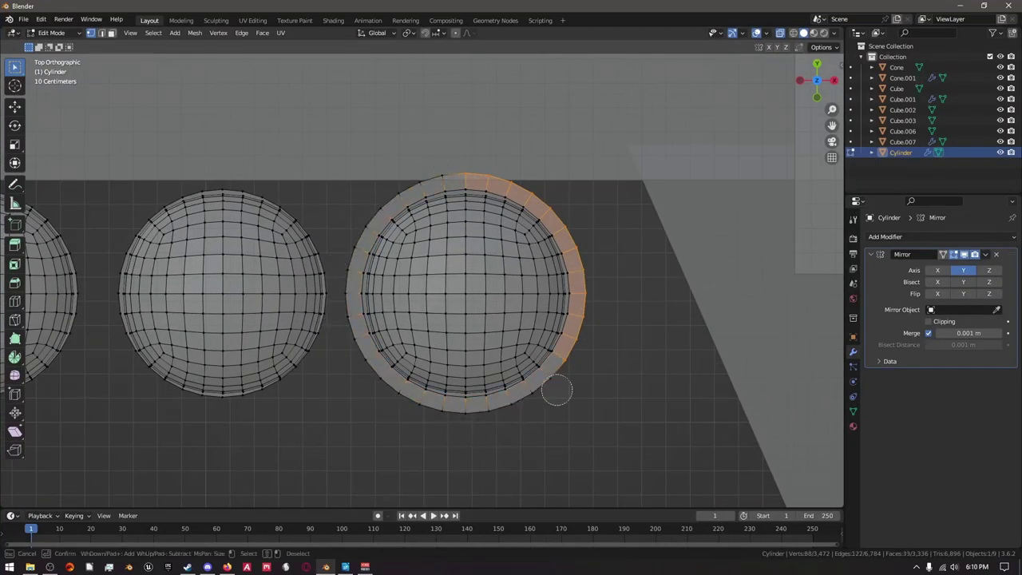
pyautogui.press('Escape')
pyautogui.moveTo(482, 161); pyautogui.dragTo(503, 216, button='middle')
pyautogui.click(533, 330)
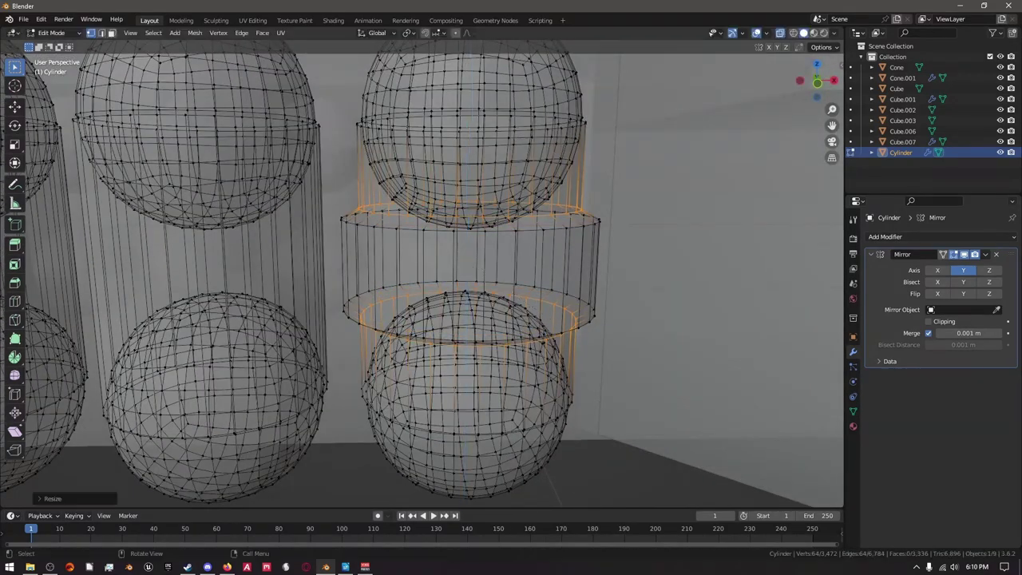
# Turn X-ray off and select the three plain capsules with Ctrl+L.
pyautogui.press('KP_1')
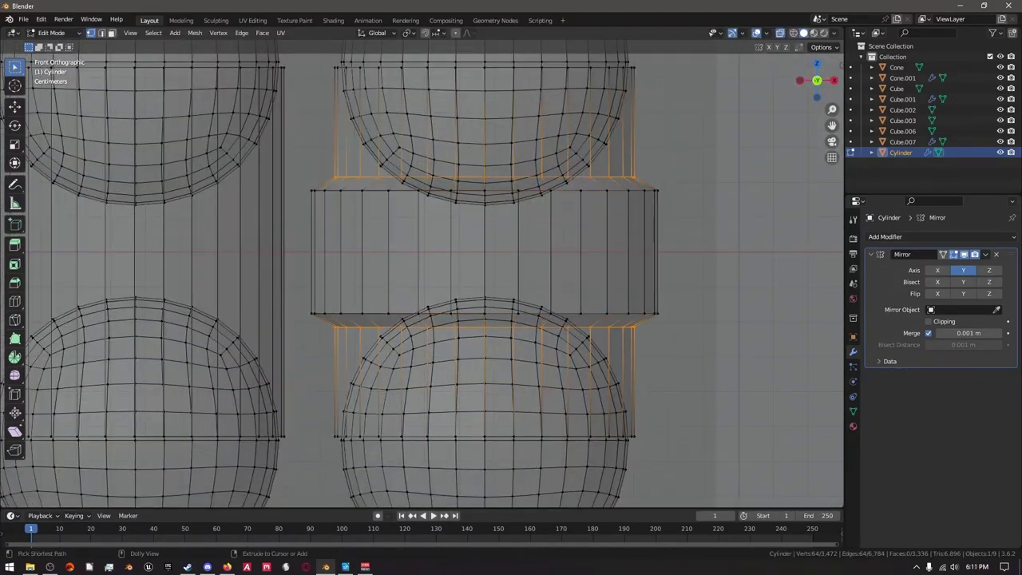
pyautogui.scroll(-5, 421, 273)
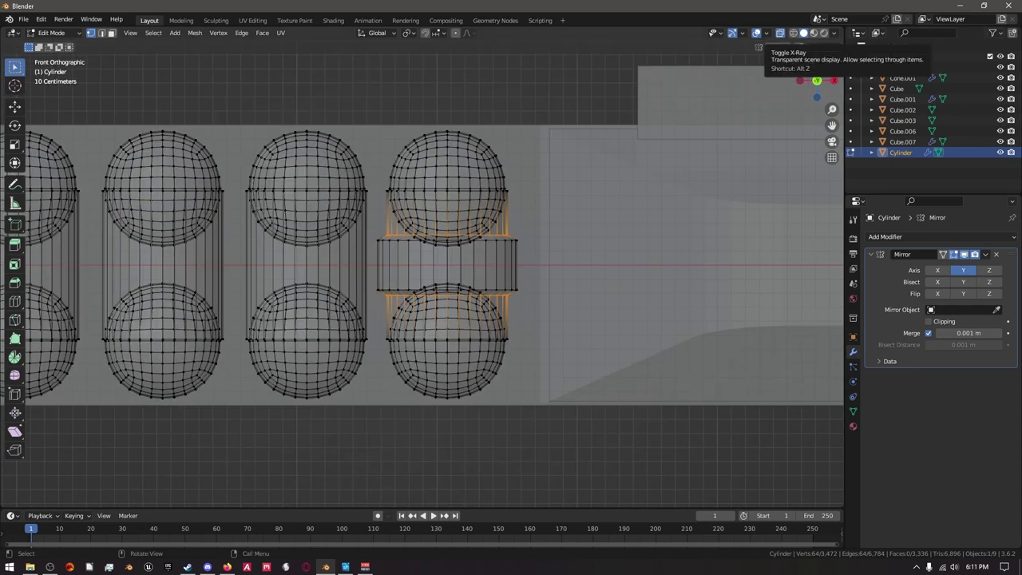
pyautogui.click(780, 33)
pyautogui.moveTo(559, 272); pyautogui.dragTo(620, 268, button='middle')
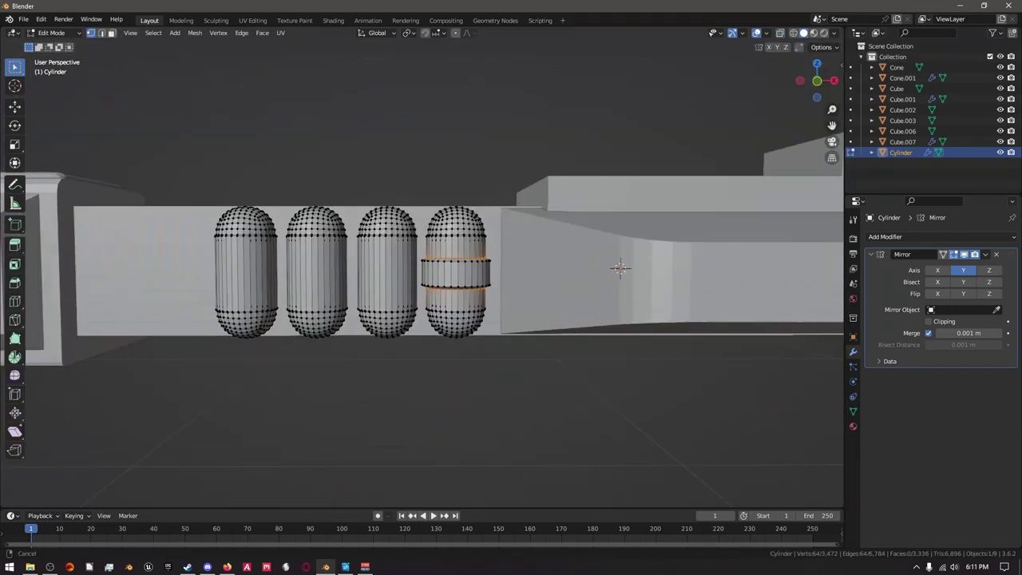
pyautogui.scroll(4, 511, 218)
pyautogui.hotkey('ctrl', 'l')
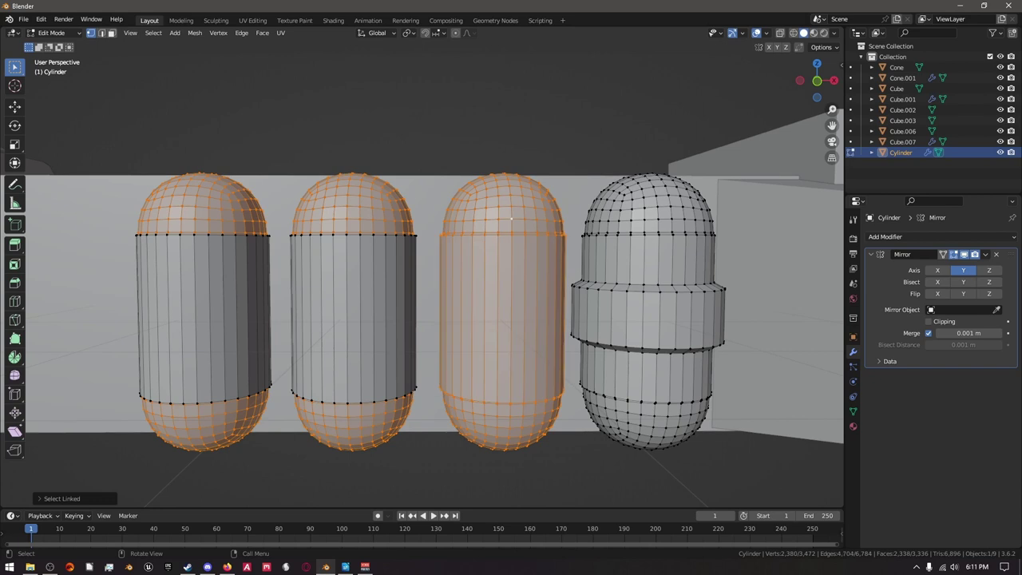
# Delete the three plain capsules' vertices, leaving only the banded capsule.
pyautogui.press('x')
pyautogui.click(392, 426)
pyautogui.scroll(-3, 393, 426)
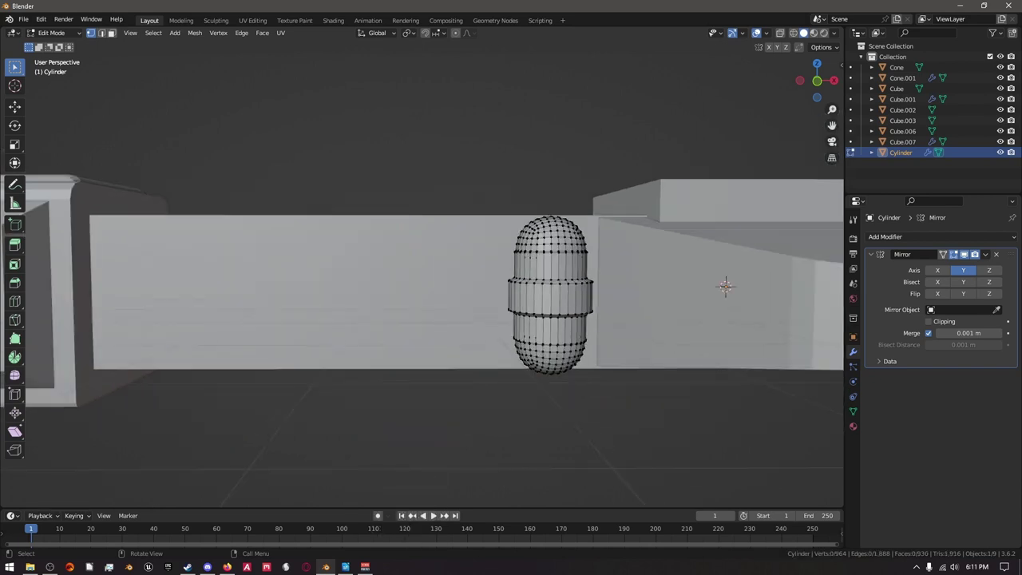
pyautogui.scroll(4, 550, 295)
pyautogui.press('KP_1')
pyautogui.scroll(4, 476, 295)
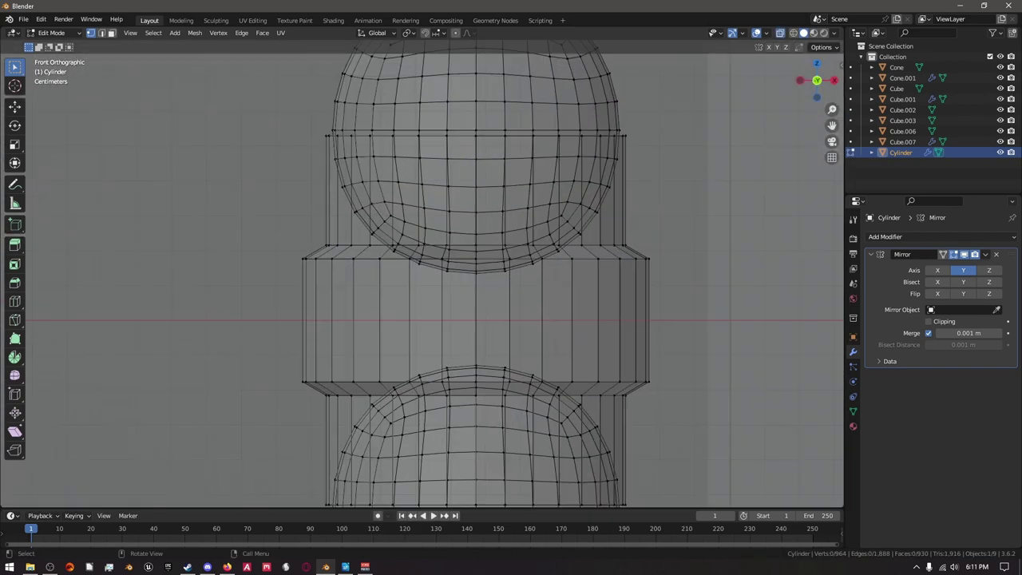
# Box-select the capsule's hemisphere and middle cylinder vertices.
pyautogui.moveTo(623, 289); pyautogui.dragTo(625, 290)
pyautogui.keyDown('shift'); pyautogui.moveTo(625, 291); pyautogui.dragTo(643, 175, button='middle'); pyautogui.keyUp('shift')
pyautogui.moveTo(348, 324); pyautogui.dragTo(481, 372)
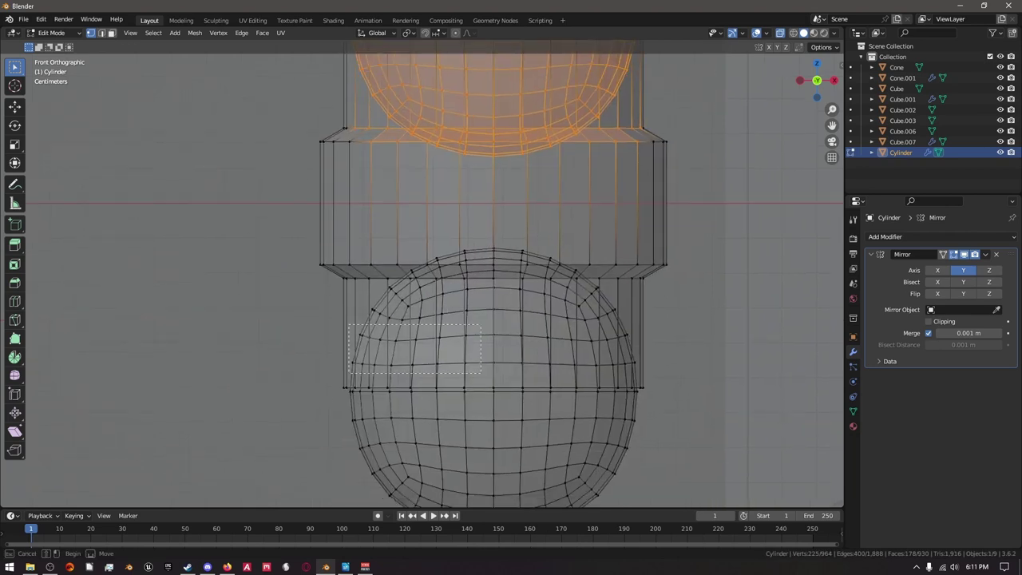
pyautogui.moveTo(636, 373); pyautogui.dragTo(639, 374)
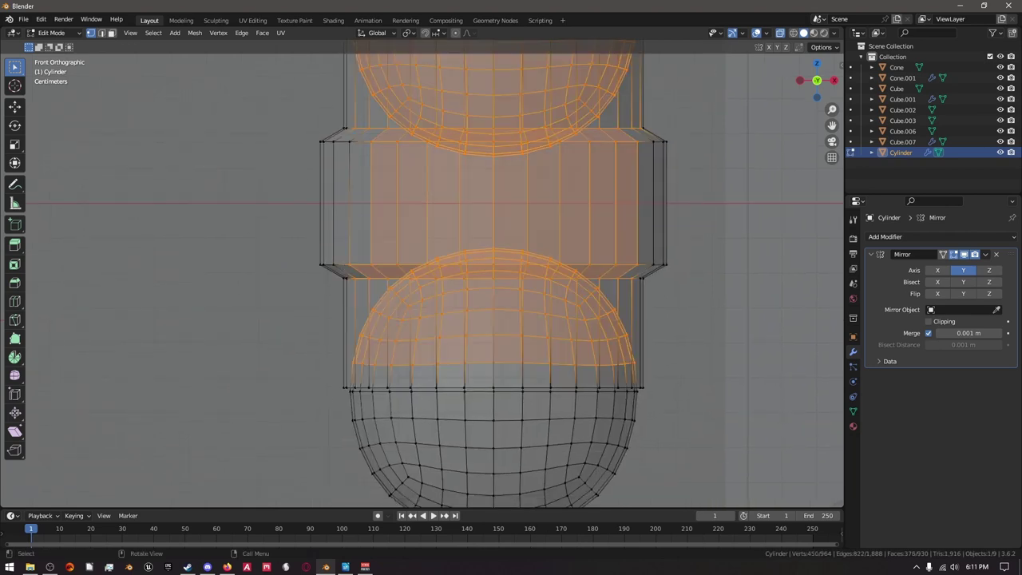
pyautogui.moveTo(639, 374); pyautogui.dragTo(699, 284, button='middle')
pyautogui.press('KP_7')
pyautogui.scroll(3, 408, 184)
# Refine the selection with circle select and delete the hidden inner hemisphere vertices.
pyautogui.press('c')
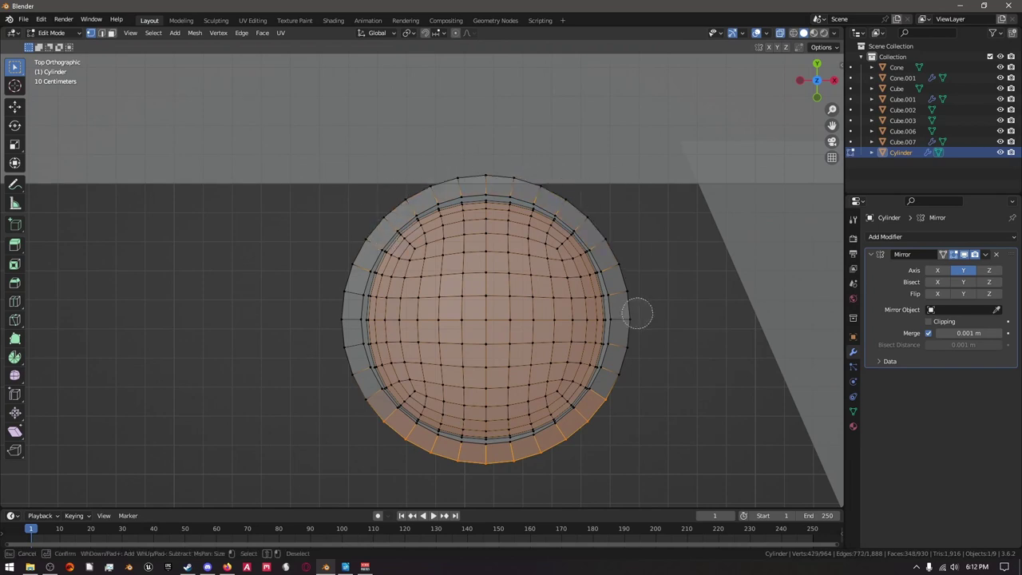
pyautogui.rightClick(555, 447)
pyautogui.moveTo(555, 447); pyautogui.dragTo(569, 260, button='middle')
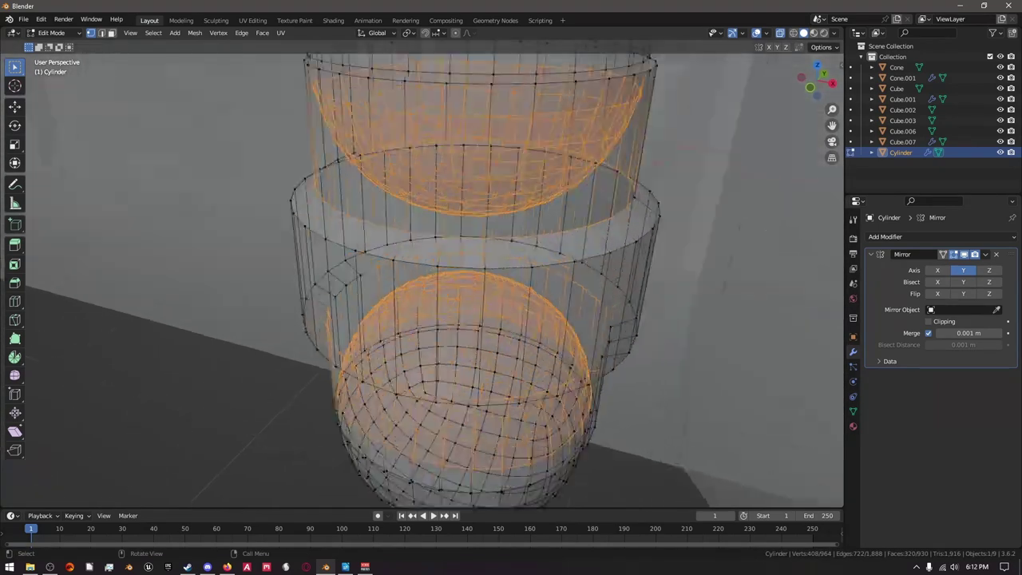
pyautogui.rightClick(505, 356)
pyautogui.moveTo(505, 357)
pyautogui.mouseDown(button='middle')
pyautogui.moveTo(530, 96)
pyautogui.moveTo(606, 100)
pyautogui.moveTo(447, 160)
pyautogui.moveTo(366, 209)
pyautogui.mouseUp(button='middle')
pyautogui.press('c')
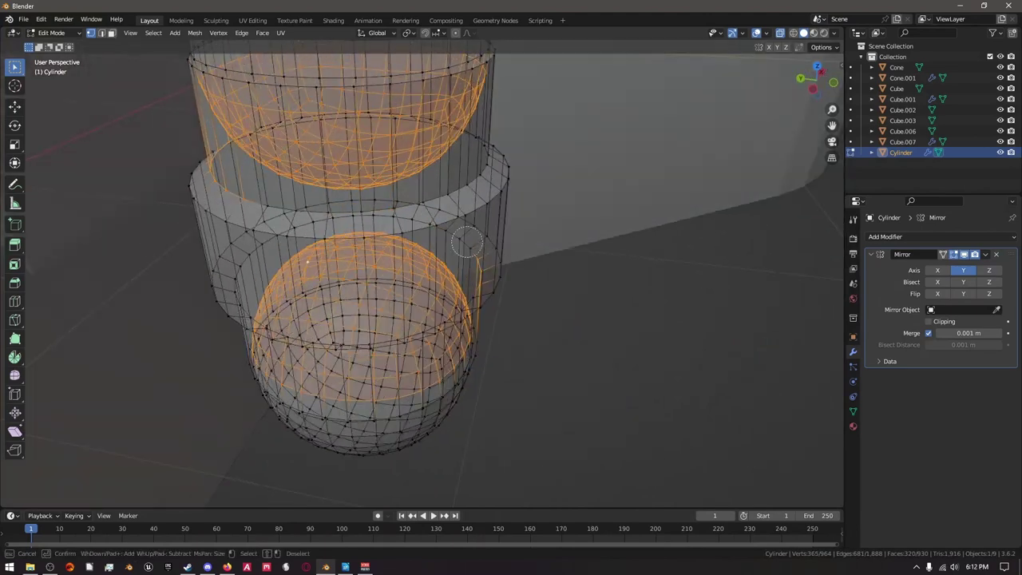
pyautogui.moveTo(467, 242); pyautogui.dragTo(234, 216, button='middle')
pyautogui.press('KP_1')
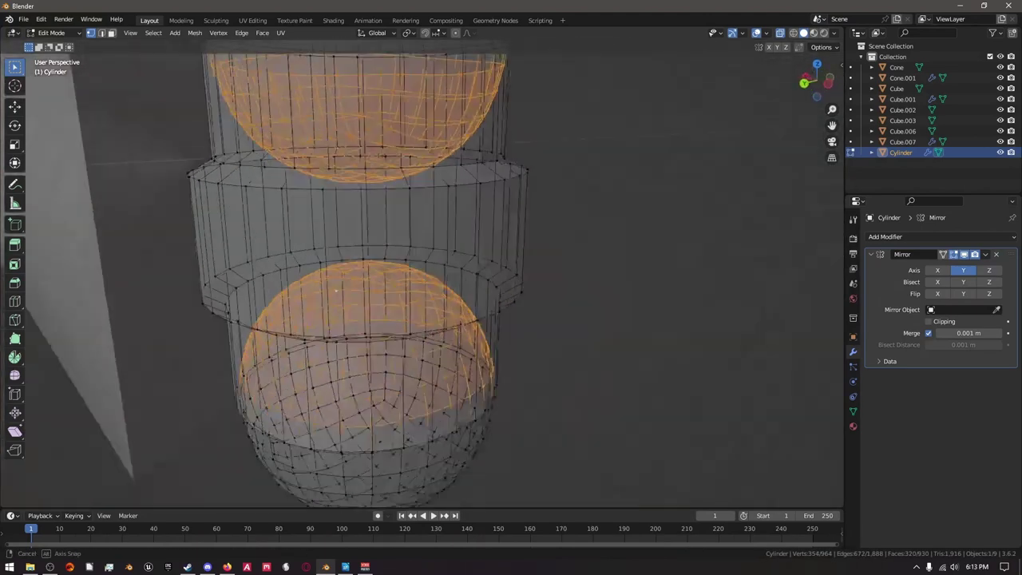
pyautogui.press('Escape')
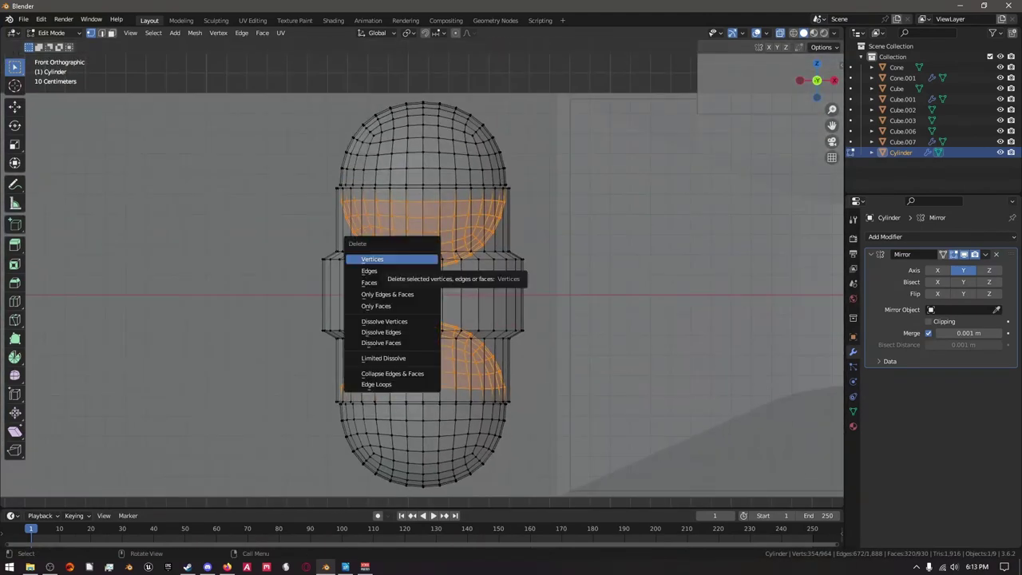
pyautogui.moveTo(559, 240); pyautogui.dragTo(663, 288, button='middle')
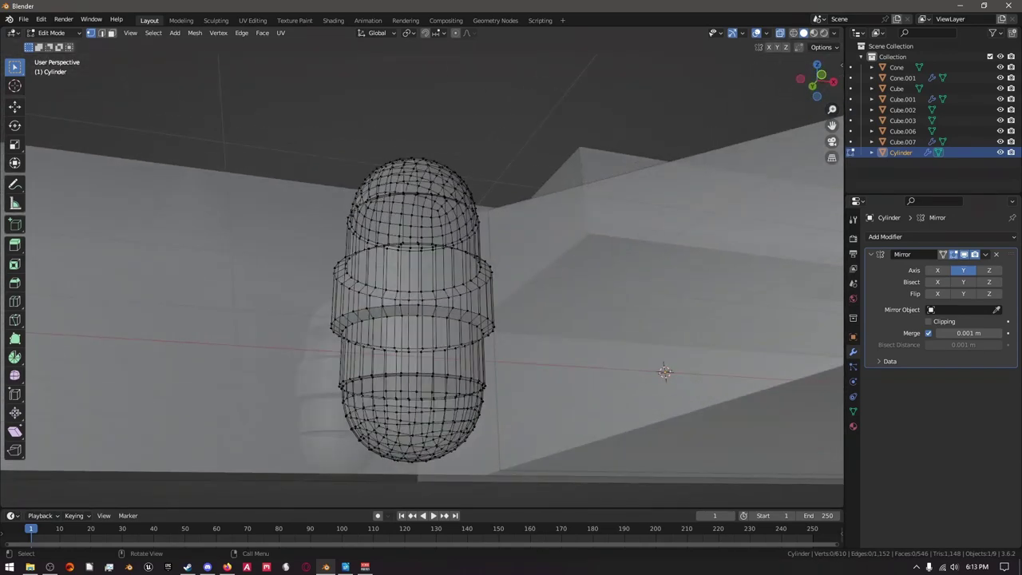
pyautogui.hotkey('alt', 'z')
pyautogui.hotkey('alt', 'z')
# Select both end caps with L and scale them on Z to shorten them slightly.
pyautogui.moveTo(719, 239)
pyautogui.mouseDown(button='middle')
pyautogui.moveTo(838, 182)
pyautogui.moveTo(639, 215)
pyautogui.mouseUp(button='middle')
pyautogui.scroll(5, 838, 182)
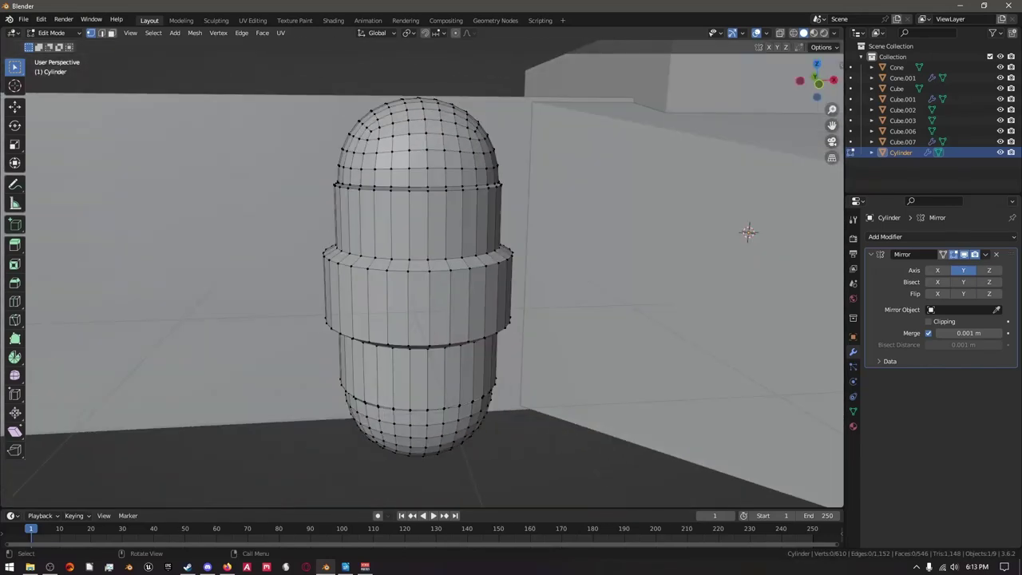
pyautogui.press('l')
pyautogui.press('KP_1')
pyautogui.hotkey('alt', 'z')
pyautogui.scroll(2, 523, 227)
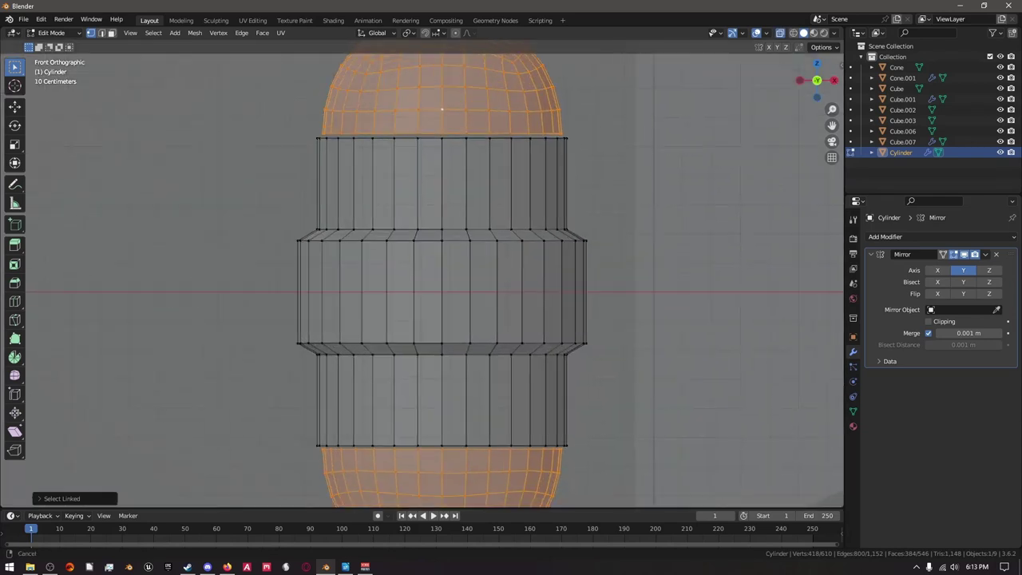
pyautogui.press('s')
pyautogui.press('z')
pyautogui.click(578, 212)
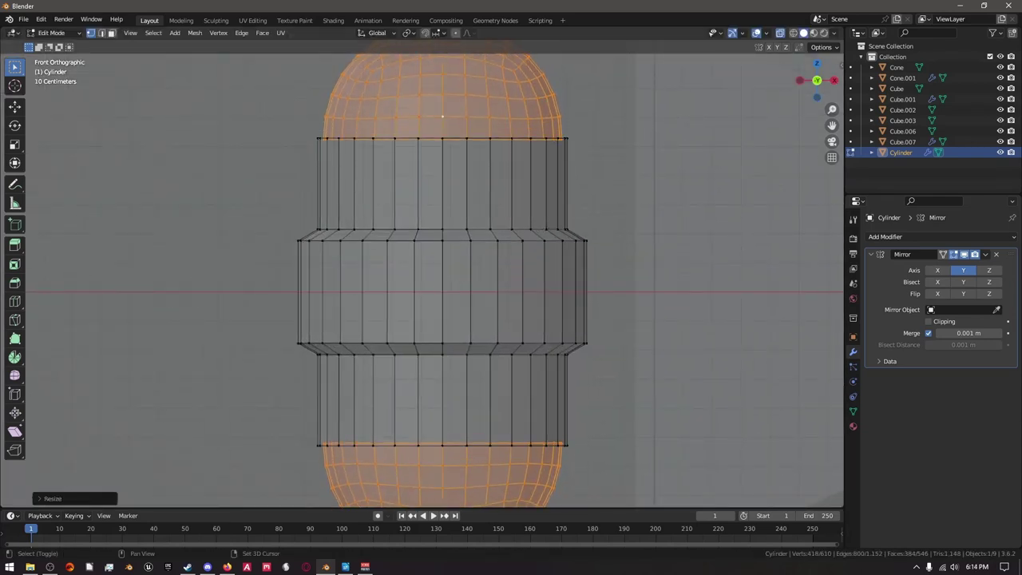
pyautogui.moveTo(579, 212); pyautogui.dragTo(575, 240, button='middle')
pyautogui.hotkey('alt', 'z')
# Select the banded capsule and Shift+D a copy beside it along the hull.
pyautogui.press('KP_7')
pyautogui.hotkey('alt', 'z')
pyautogui.moveTo(317, 148); pyautogui.dragTo(404, 293)
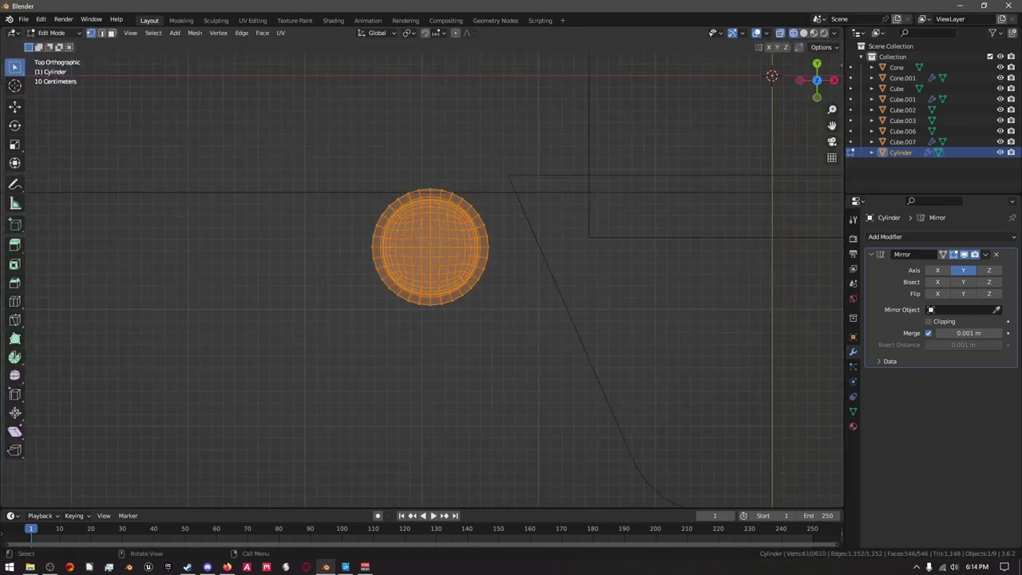
pyautogui.hotkey('alt', 'z')
pyautogui.moveTo(423, 287); pyautogui.dragTo(479, 304, button='middle')
pyautogui.press('KP_1')
pyautogui.scroll(4, 423, 280)
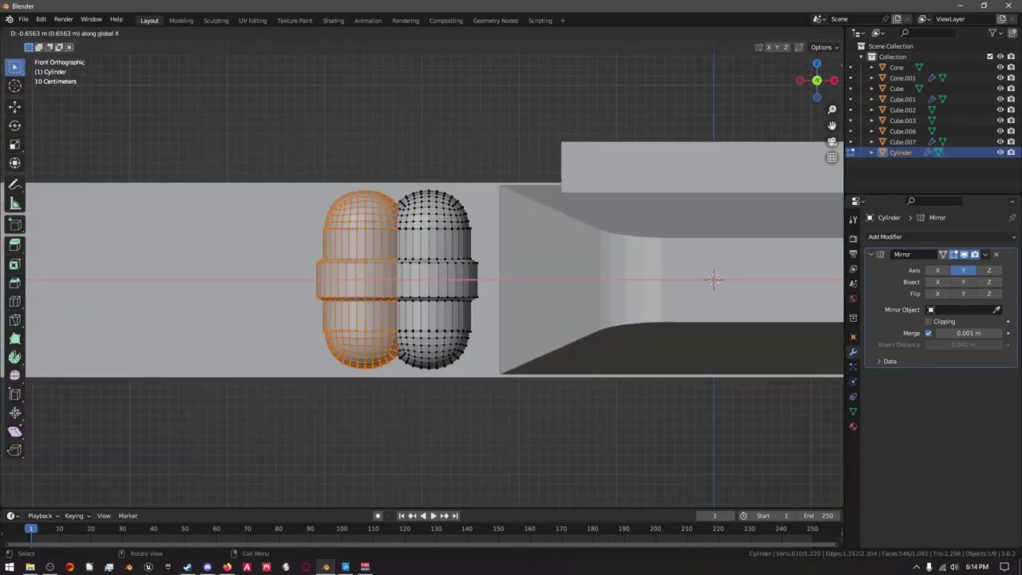
pyautogui.moveTo(228, 280)
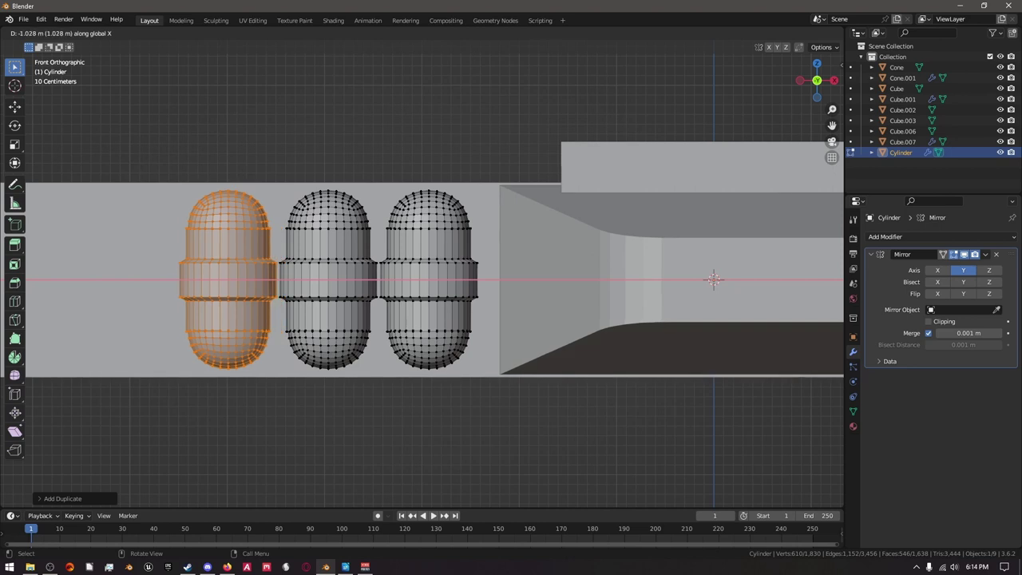
pyautogui.hotkey('shift', 'd')
pyautogui.click(132, 279)
pyautogui.press('Tab')
pyautogui.moveTo(133, 279); pyautogui.dragTo(611, 247, button='middle')
# Duplicate the pair of capsules along X to make a row of four.
pyautogui.press('Tab')
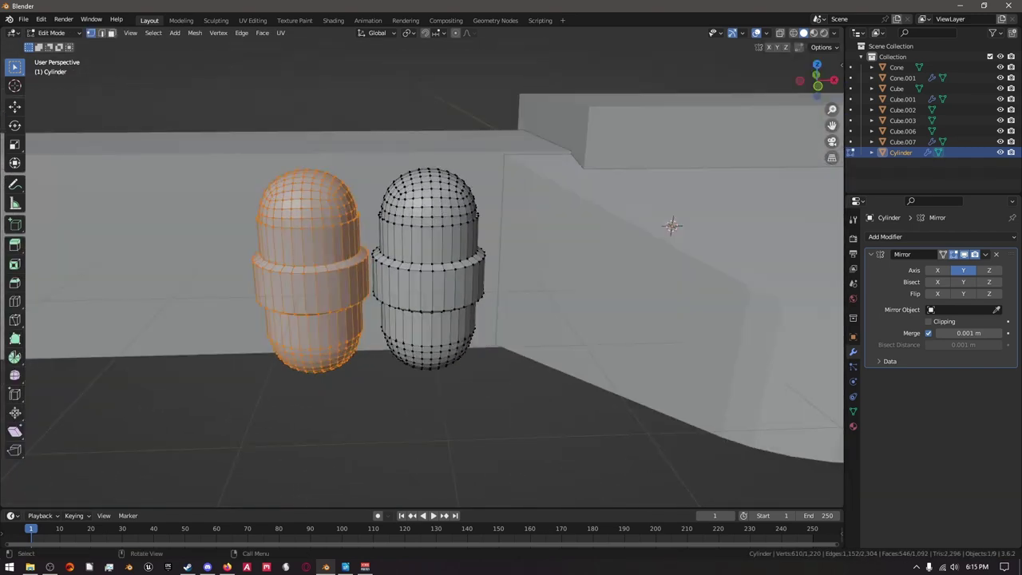
pyautogui.press('KP_7')
pyautogui.press('6')
pyautogui.press('KP_1')
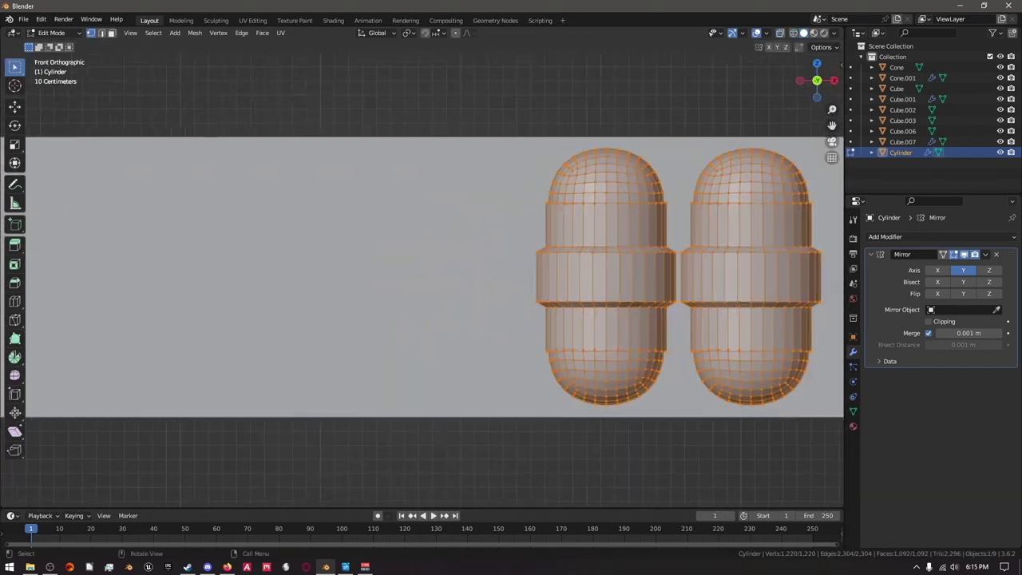
pyautogui.hotkey('shift', 'd')
pyautogui.press('x')
pyautogui.scroll(-4, 690, 274)
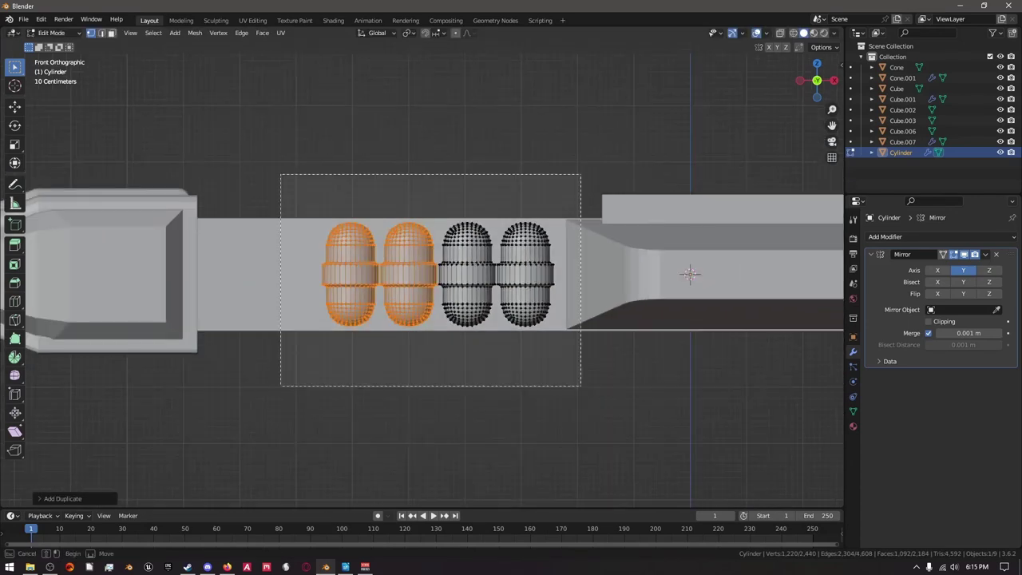
pyautogui.press('Return')
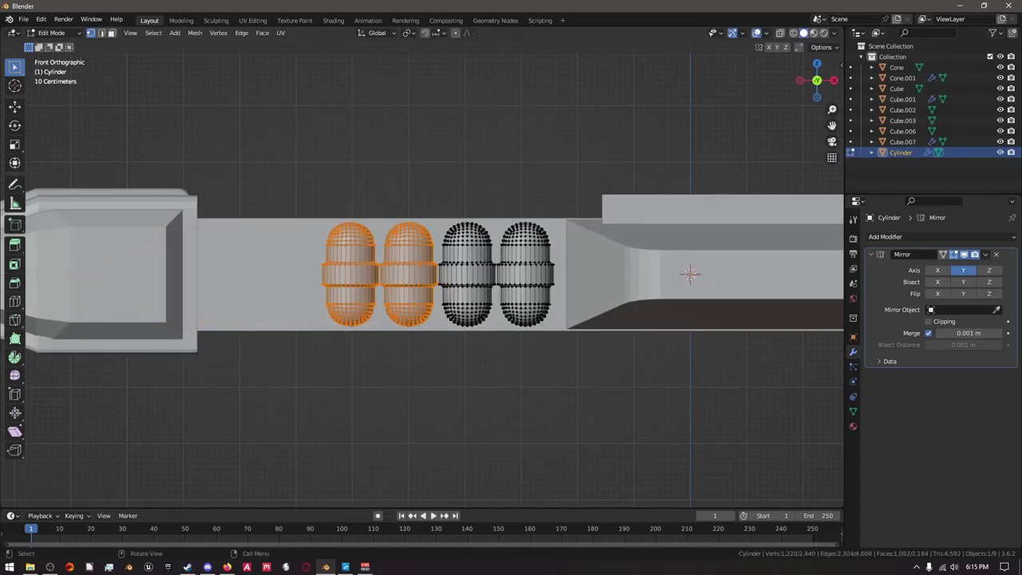
pyautogui.moveTo(415, 335); pyautogui.dragTo(449, 383, button='middle')
pyautogui.press('a')
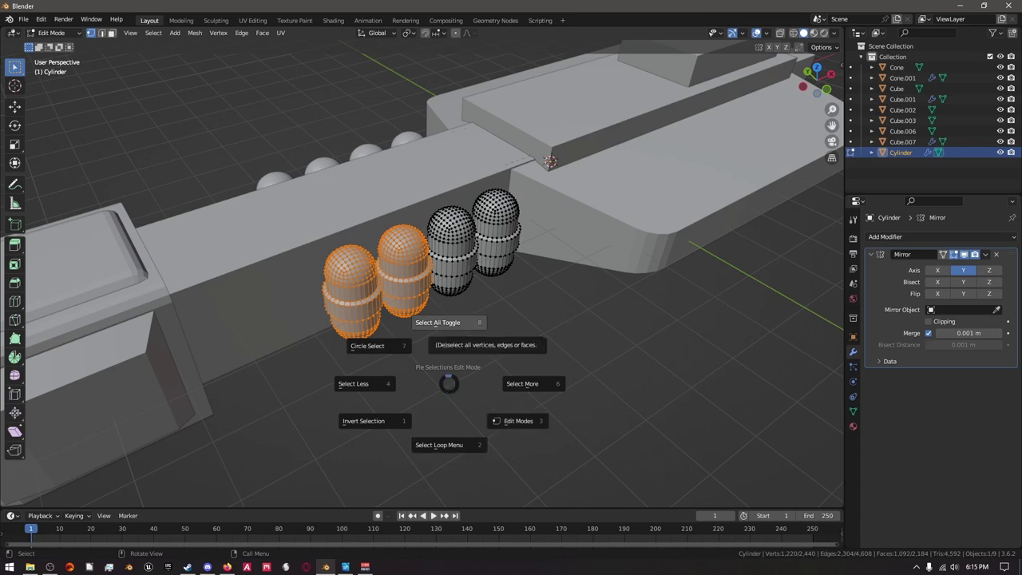
# Duplicate the row of four capsules and shrink the copies.
pyautogui.moveTo(423, 271); pyautogui.dragTo(487, 263, button='middle')
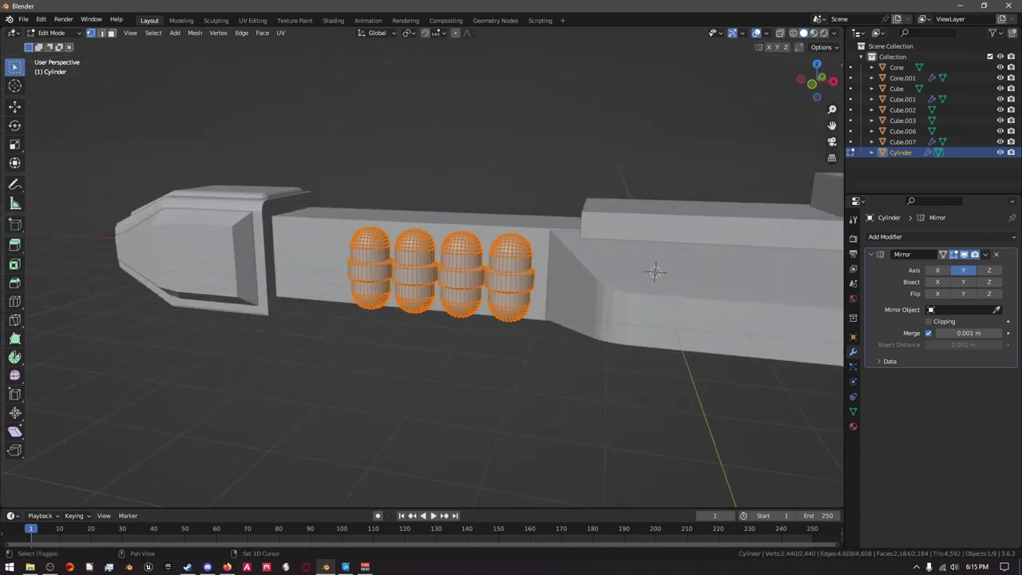
pyautogui.hotkey('shift', 'd')
pyautogui.press('Return')
pyautogui.moveTo(611, 269); pyautogui.dragTo(495, 222, button='middle')
pyautogui.press('Return')
pyautogui.press('KP_1')
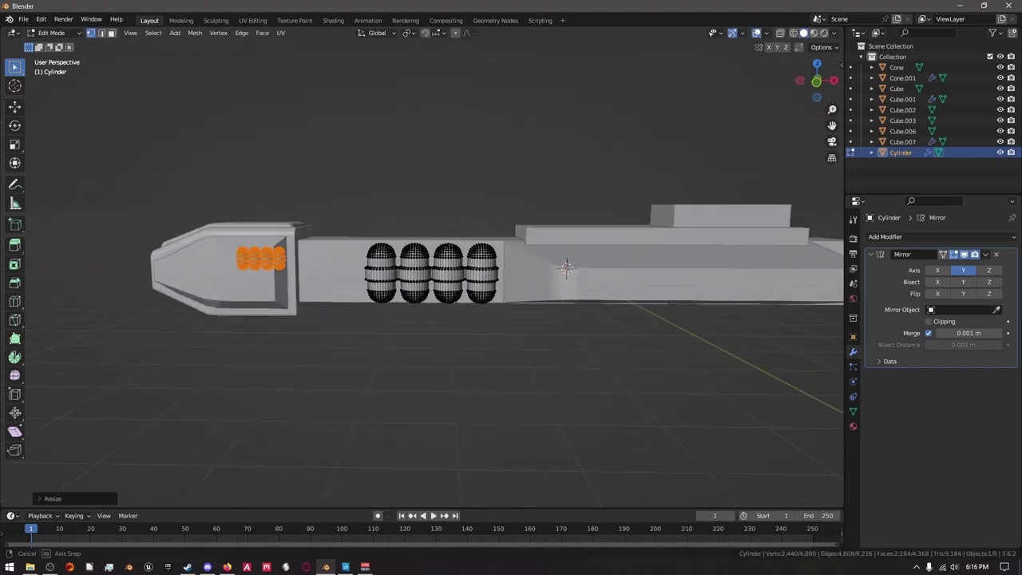
pyautogui.press('KP_7')
# Move the small capsules along Y and X to sit just ahead of the large capsule row.
pyautogui.press('g')
pyautogui.press('y')
pyautogui.press('x')
pyautogui.press('Return')
pyautogui.scroll(2, 645, 194)
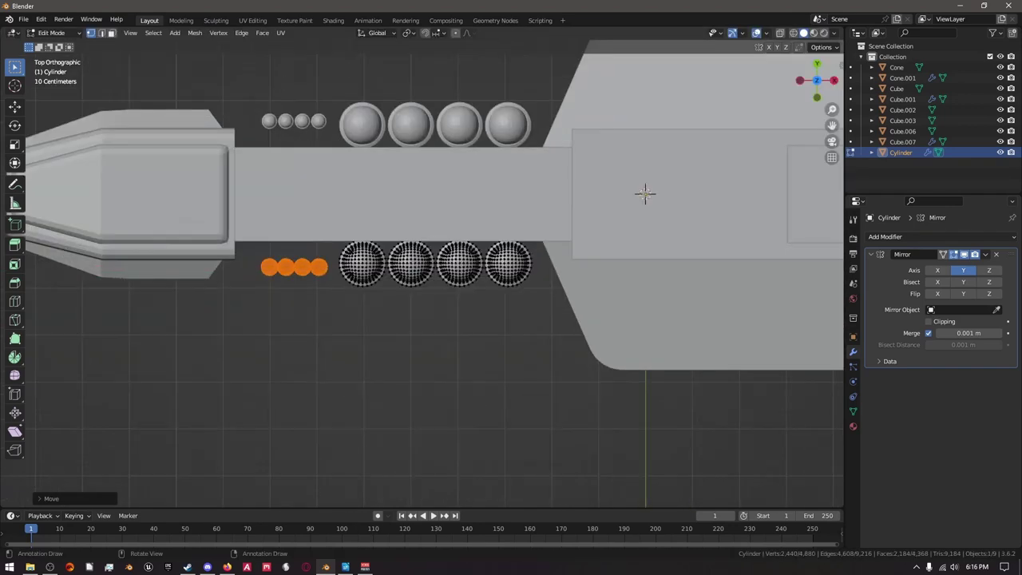
pyautogui.moveTo(645, 194); pyautogui.dragTo(519, 272, button='middle')
pyautogui.scroll(-3, 663, 297)
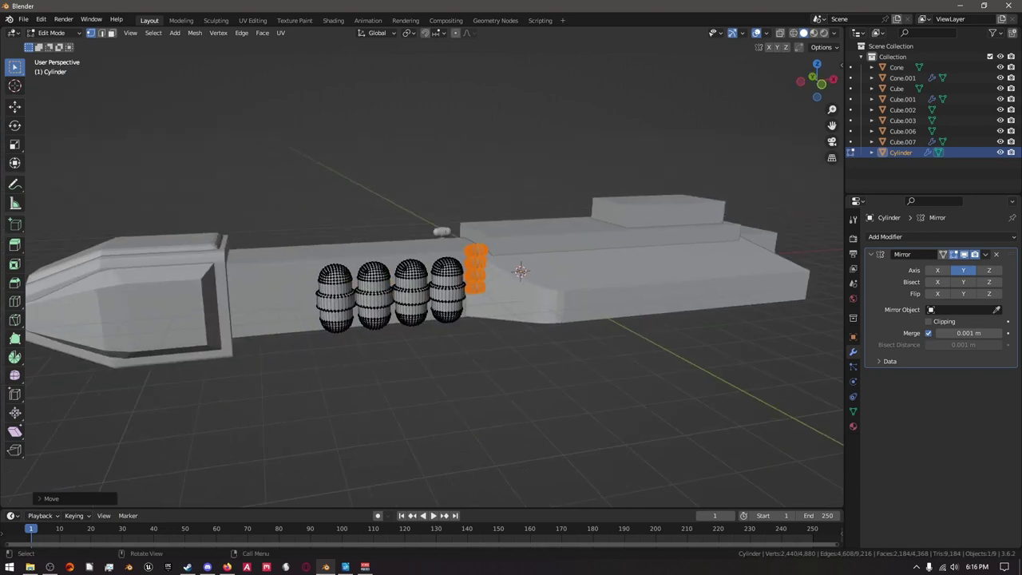
pyautogui.press('Return')
pyautogui.press('KP_1')
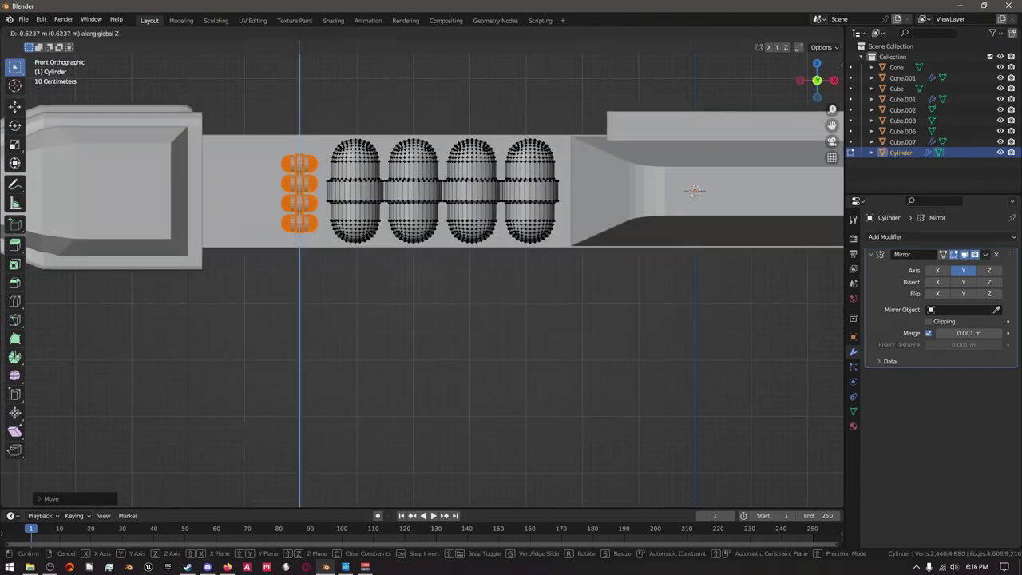
pyautogui.press('Return')
pyautogui.scroll(4, 421, 279)
# Scale the small capsules down further, nudge them along Y, and leave Edit Mode.
pyautogui.press('s')
pyautogui.press('Return')
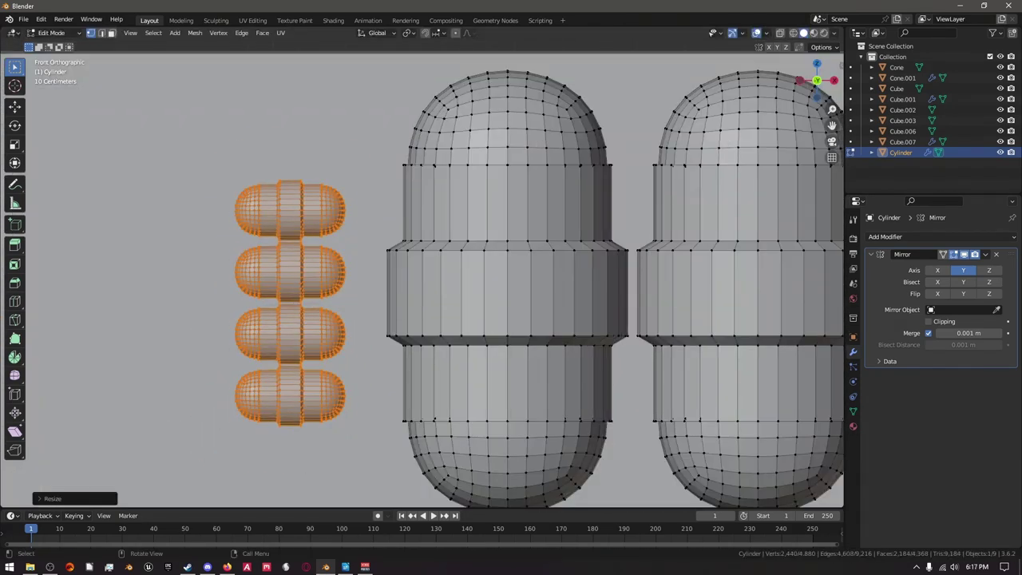
pyautogui.press('KP_7')
pyautogui.scroll(-3, 421, 279)
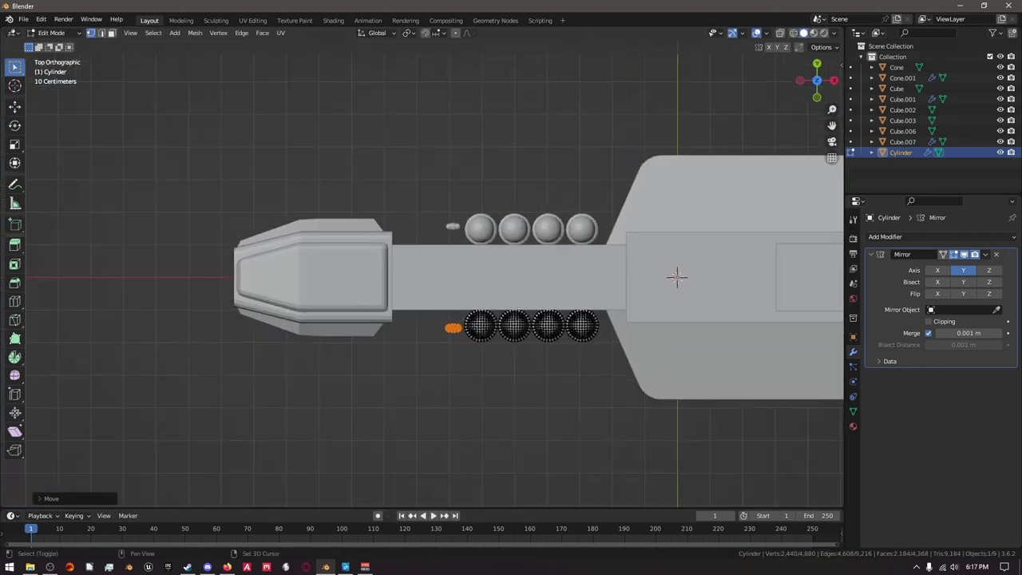
pyautogui.scroll(5, 422, 280)
pyautogui.press('y')
pyautogui.scroll(8, 438, 367)
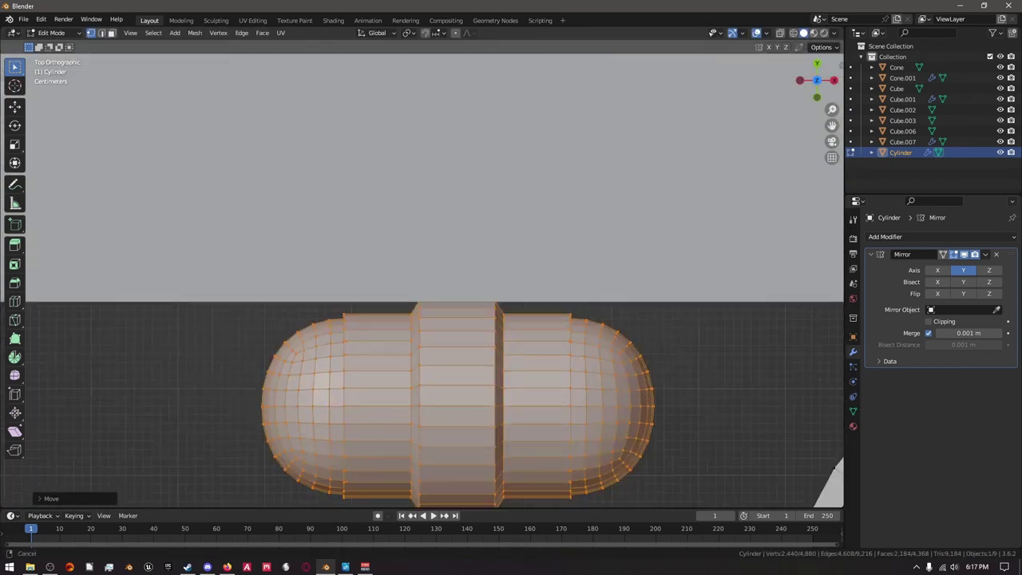
pyautogui.press('Return')
pyautogui.press('Tab')
pyautogui.scroll(-8, 439, 367)
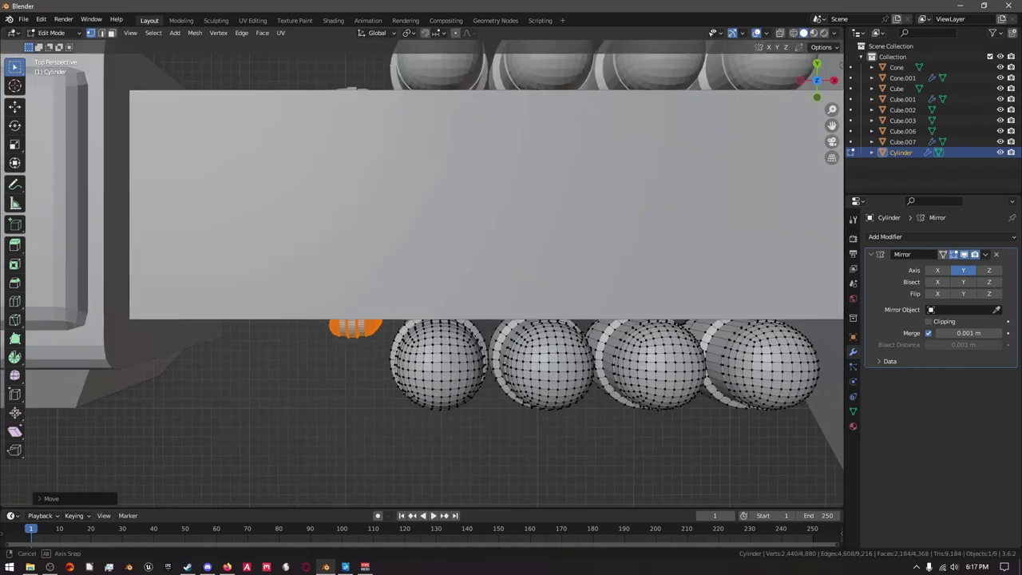
pyautogui.moveTo(438, 367); pyautogui.dragTo(510, 303, button='middle')
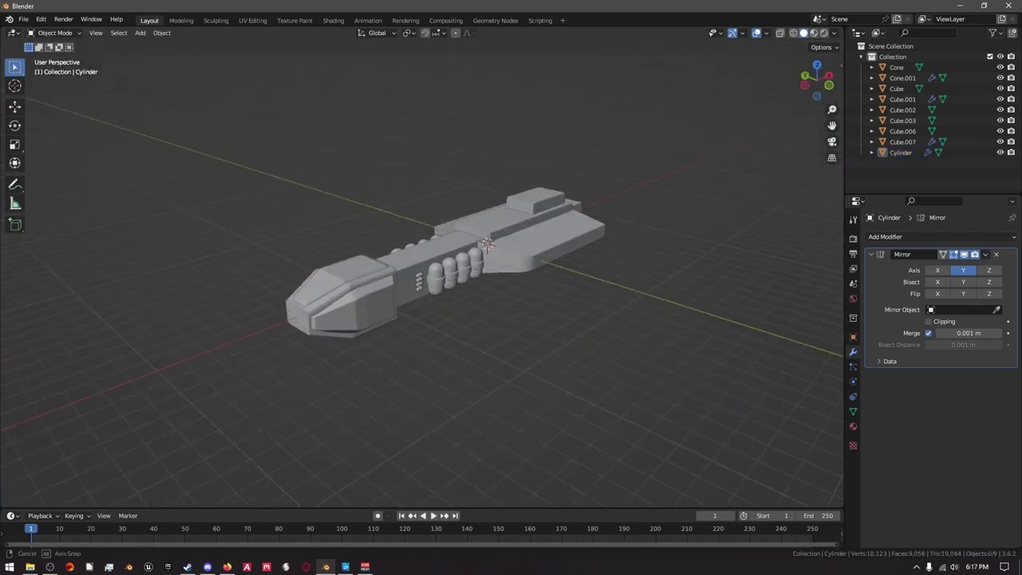
# Select the long top block Cube.002 and apply its scale.
pyautogui.moveTo(487, 245); pyautogui.dragTo(455, 272, button='middle')
pyautogui.moveTo(479, 303); pyautogui.dragTo(415, 320, button='middle')
pyautogui.scroll(4, 447, 335)
pyautogui.click(559, 335)
pyautogui.moveTo(558, 336)
pyautogui.mouseDown(button='middle')
pyautogui.moveTo(575, 339)
pyautogui.moveTo(559, 339)
pyautogui.mouseUp(button='middle')
pyautogui.press('Tab')
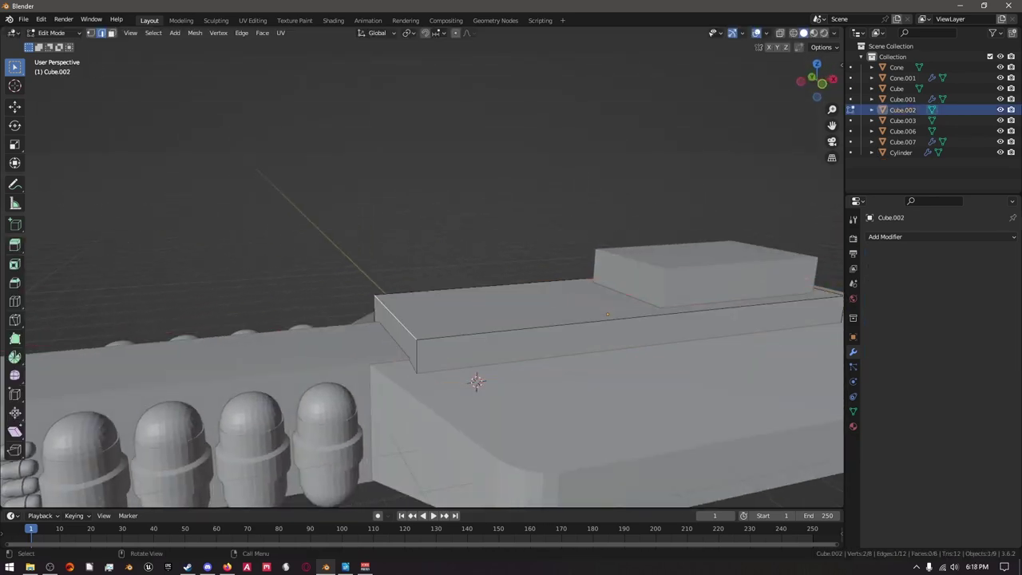
pyautogui.press('Escape')
pyautogui.press('Tab')
pyautogui.click(161, 32)
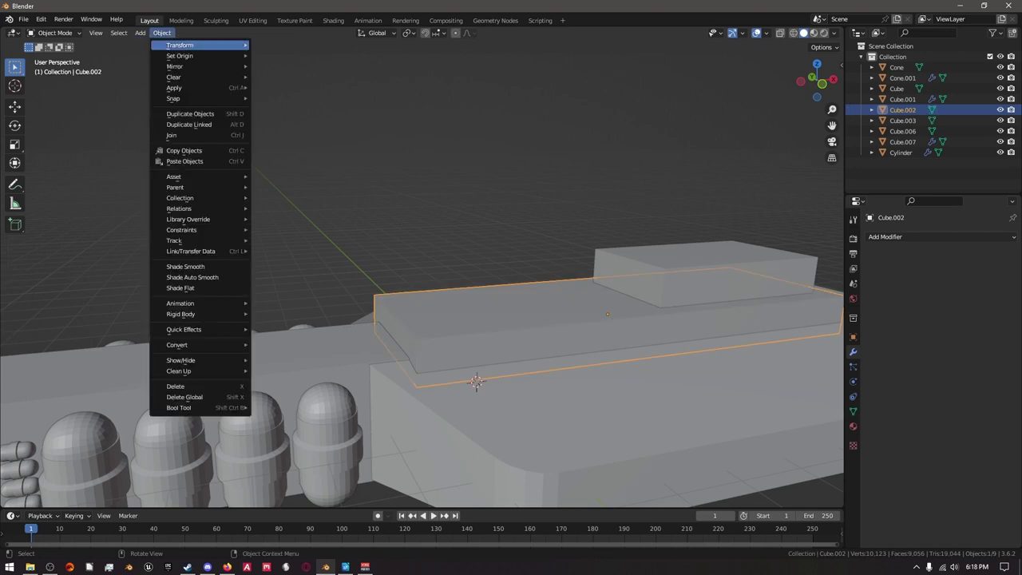
pyautogui.moveTo(182, 86)
pyautogui.click(279, 130)
# Bevel the front edges of Cube.002 in Edit Mode.
pyautogui.press('Tab')
pyautogui.hotkey('ctrl', 'b')
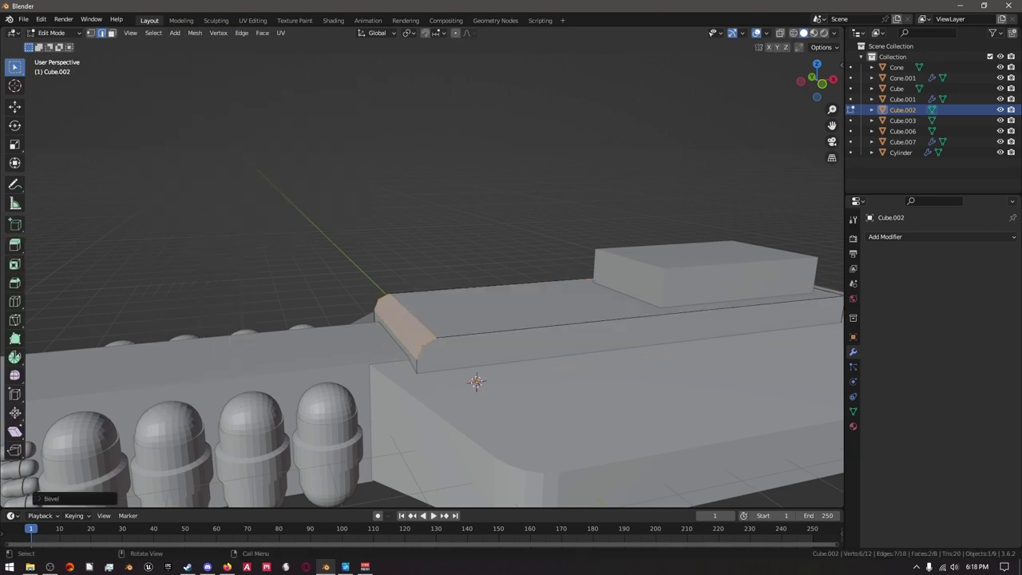
pyautogui.scroll(-5, 476, 382)
pyautogui.moveTo(477, 381); pyautogui.dragTo(270, 357, button='middle')
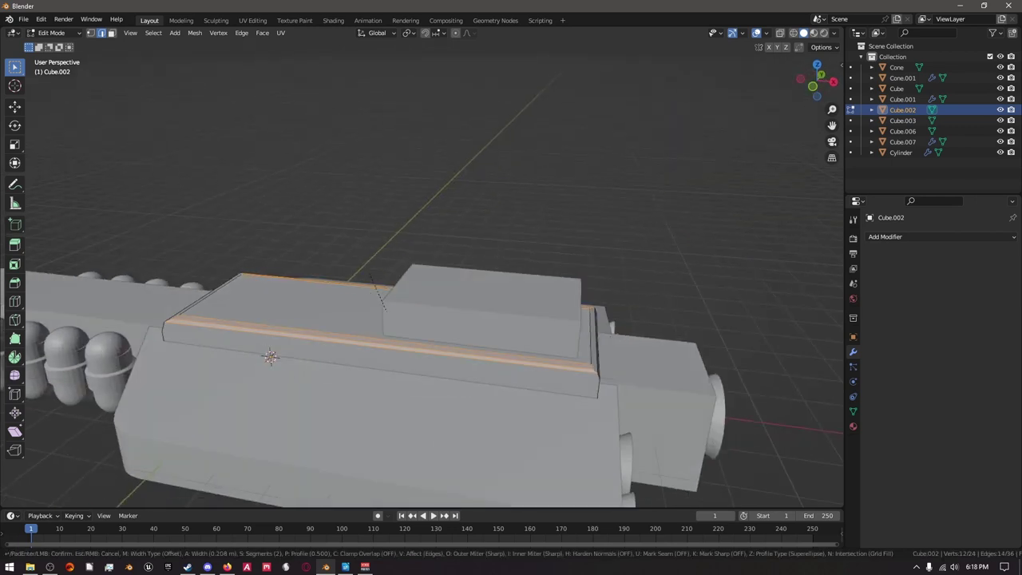
pyautogui.click(370, 263)
pyautogui.moveTo(369, 264); pyautogui.dragTo(415, 315, button='middle')
pyautogui.hotkey('ctrl', 'b')
pyautogui.click(506, 330)
# Bevel the long top edge chain of Cube.002 with a rounded three-segment bevel.
pyautogui.hotkey('ctrl', 'b')
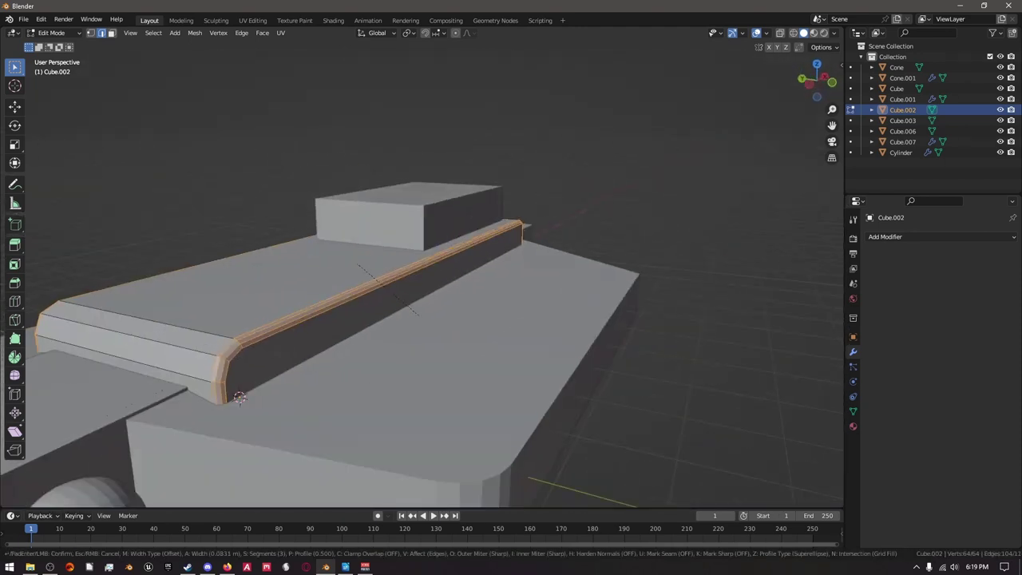
pyautogui.click(240, 397)
pyautogui.moveTo(239, 397); pyautogui.dragTo(558, 359, button='middle')
pyautogui.hotkey('ctrl', 'z')
pyautogui.hotkey('ctrl', 'b')
pyautogui.click(726, 221)
pyautogui.scroll(-5, 727, 222)
# Bevel the top-face rim of the small upper block Cube.006.
pyautogui.hotkey('alt', 'q')
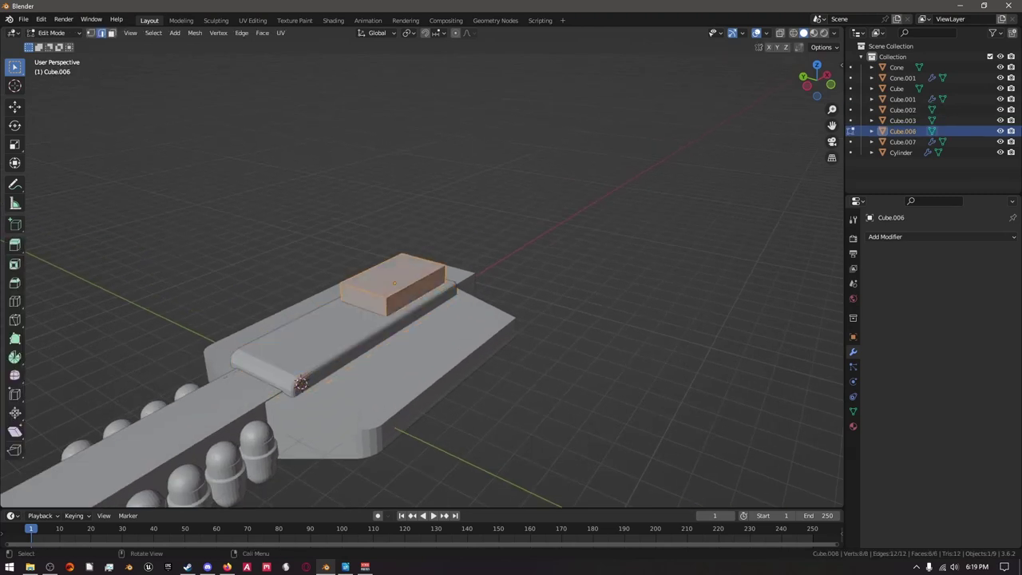
pyautogui.press('KP_Decimal')
pyautogui.click(154, 32)
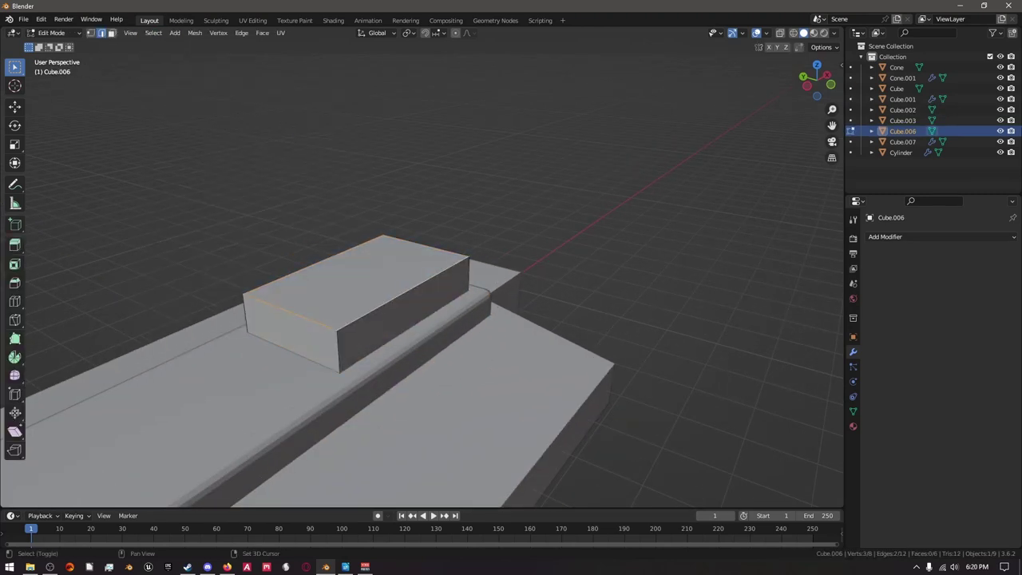
pyautogui.keyDown('shift'); pyautogui.click(359, 275); pyautogui.keyUp('shift')
pyautogui.moveTo(359, 275)
pyautogui.mouseDown(button='middle')
pyautogui.moveTo(363, 240)
pyautogui.moveTo(375, 279)
pyautogui.mouseUp(button='middle')
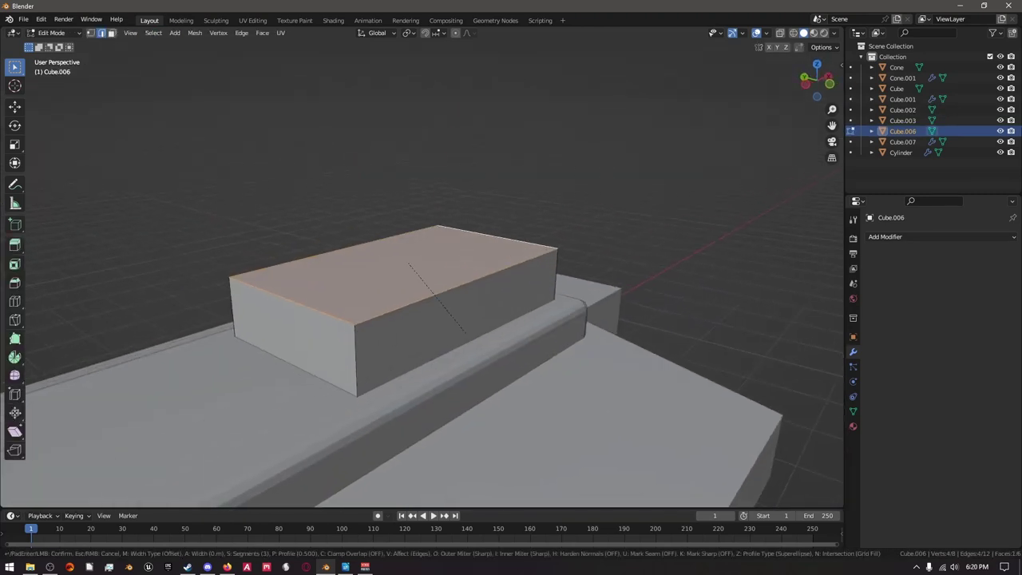
pyautogui.click(475, 351)
pyautogui.moveTo(475, 352); pyautogui.dragTo(551, 320, button='middle')
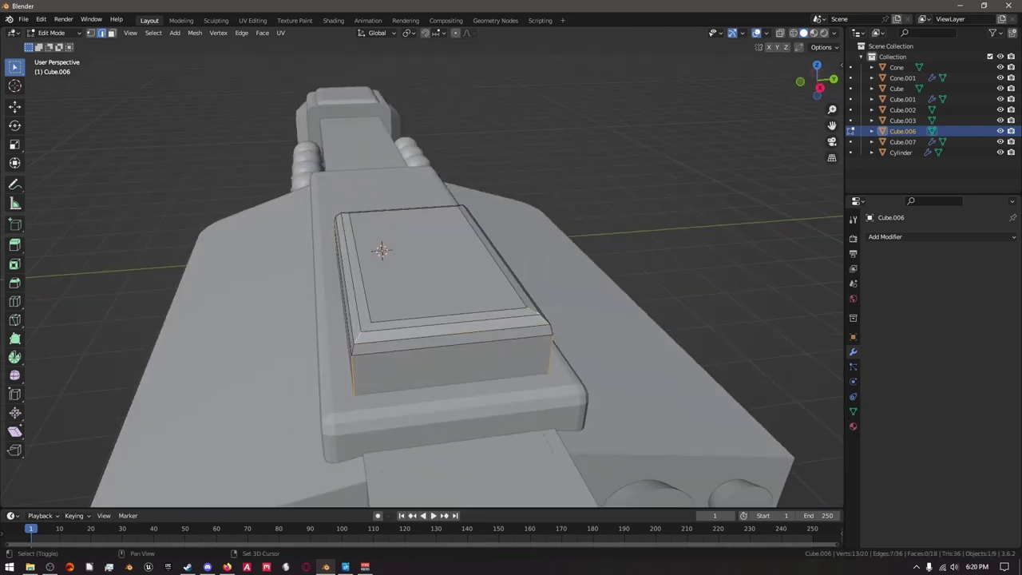
pyautogui.moveTo(415, 264); pyautogui.dragTo(435, 200, button='middle')
# Chamfer the front and back end edges of Cube.006 and return to Object Mode.
pyautogui.click(439, 290)
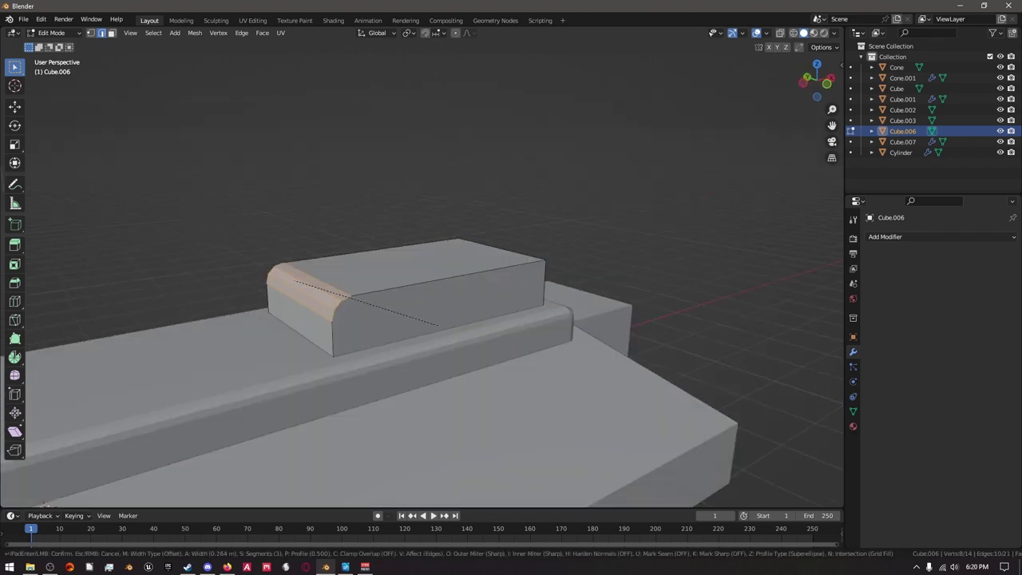
pyautogui.click(438, 326)
pyautogui.moveTo(438, 325); pyautogui.dragTo(463, 304, button='middle')
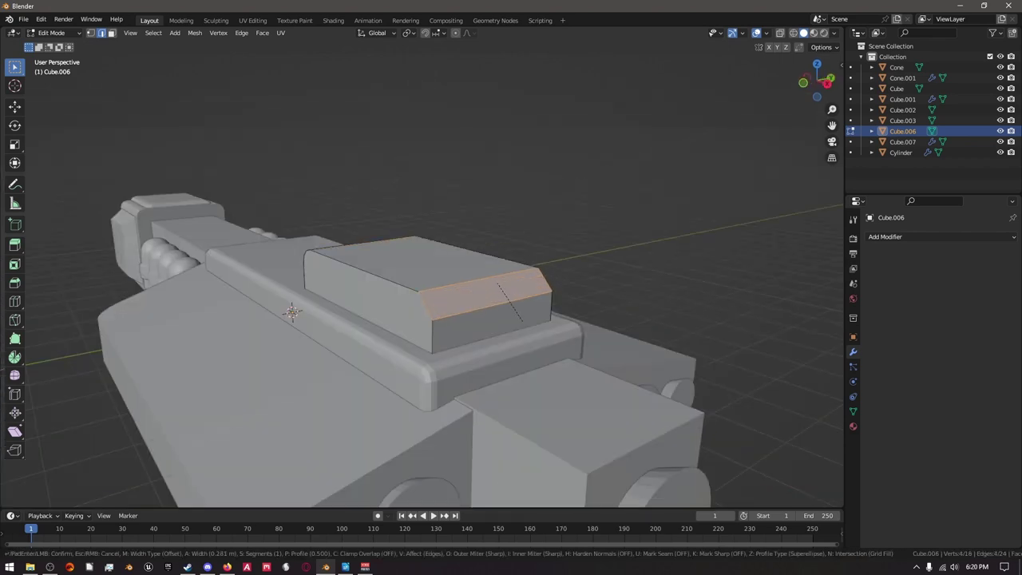
pyautogui.click(520, 321)
pyautogui.moveTo(521, 321)
pyautogui.mouseDown(button='middle')
pyautogui.moveTo(495, 319)
pyautogui.moveTo(479, 303)
pyautogui.moveTo(527, 320)
pyautogui.moveTo(558, 312)
pyautogui.moveTo(519, 320)
pyautogui.mouseUp(button='middle')
pyautogui.hotkey('ctrl', 'b')
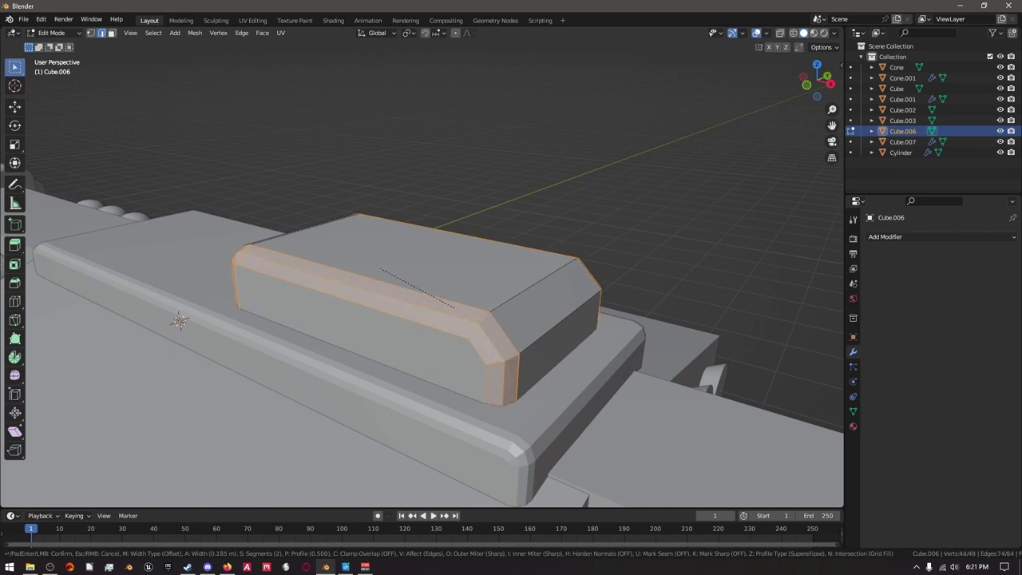
pyautogui.click(453, 306)
pyautogui.moveTo(453, 307); pyautogui.dragTo(415, 304, button='middle')
pyautogui.press('Tab')
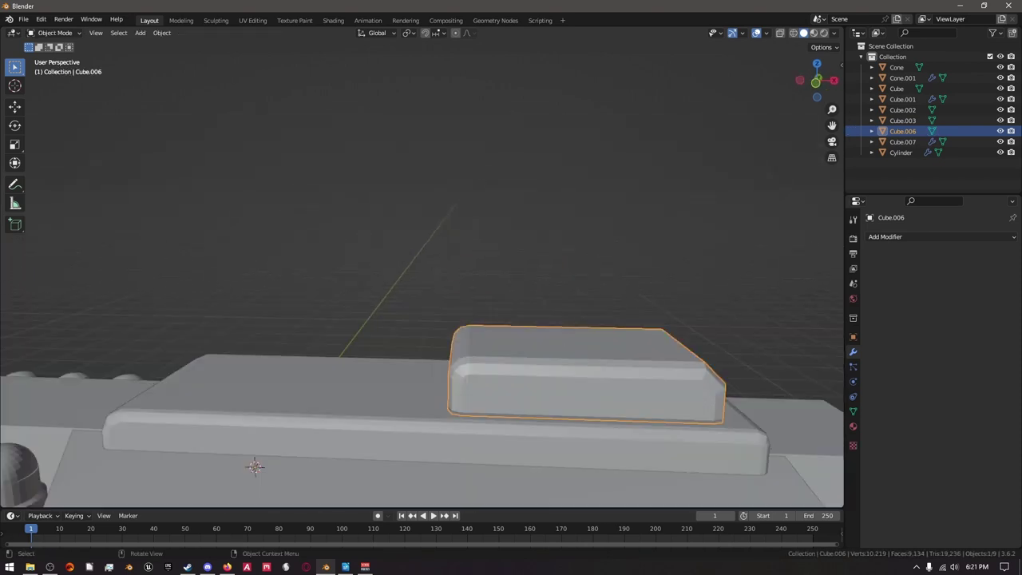
# Slope Cube.006's front vertices down in front view using Smooth proportional editing.
pyautogui.press('Tab')
pyautogui.moveTo(253, 465); pyautogui.dragTo(270, 474, button='middle')
pyautogui.press('KP_1')
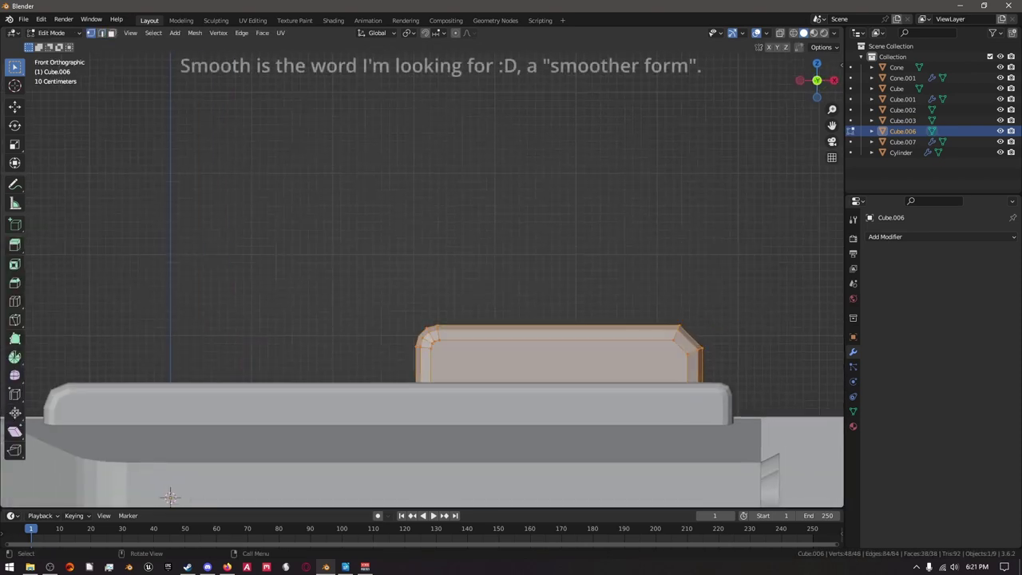
pyautogui.keyDown('shift'); pyautogui.moveTo(447, 399); pyautogui.dragTo(510, 347, button='middle'); pyautogui.keyUp('shift')
pyautogui.hotkey('alt', 'z')
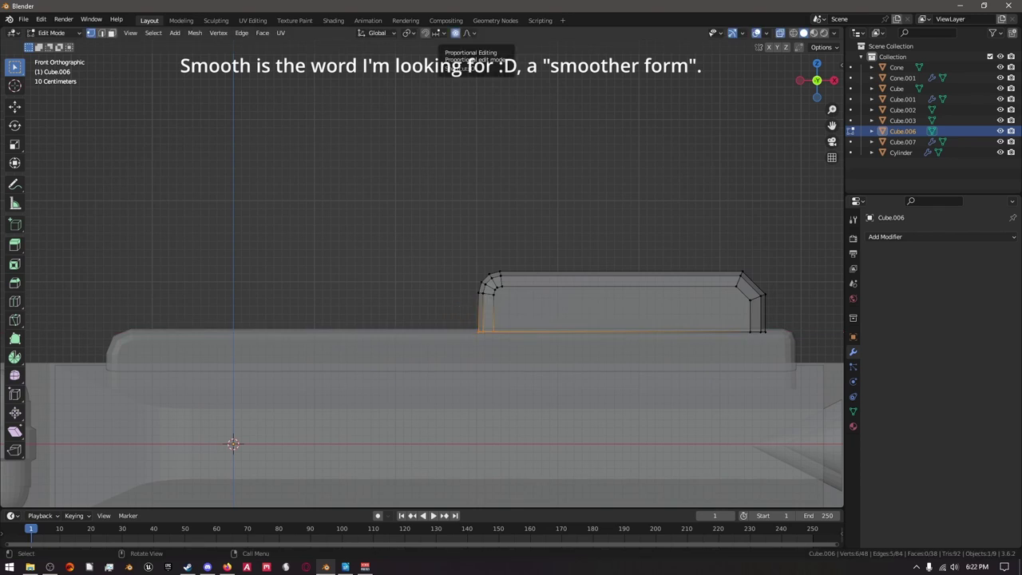
pyautogui.click(470, 33)
pyautogui.click(435, 78)
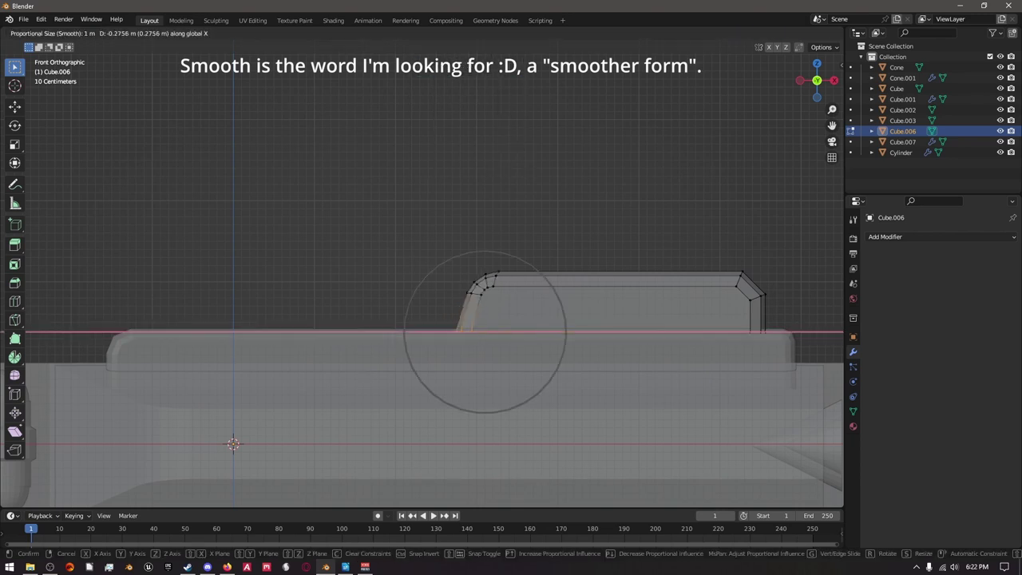
pyautogui.press('Return')
pyautogui.moveTo(479, 359)
pyautogui.mouseDown(button='middle')
pyautogui.moveTo(559, 343)
pyautogui.moveTo(495, 351)
pyautogui.moveTo(471, 375)
pyautogui.mouseUp(button='middle')
# Curve the front end of the long block Cube.002 downward the same way.
pyautogui.hotkey('alt', 'q')
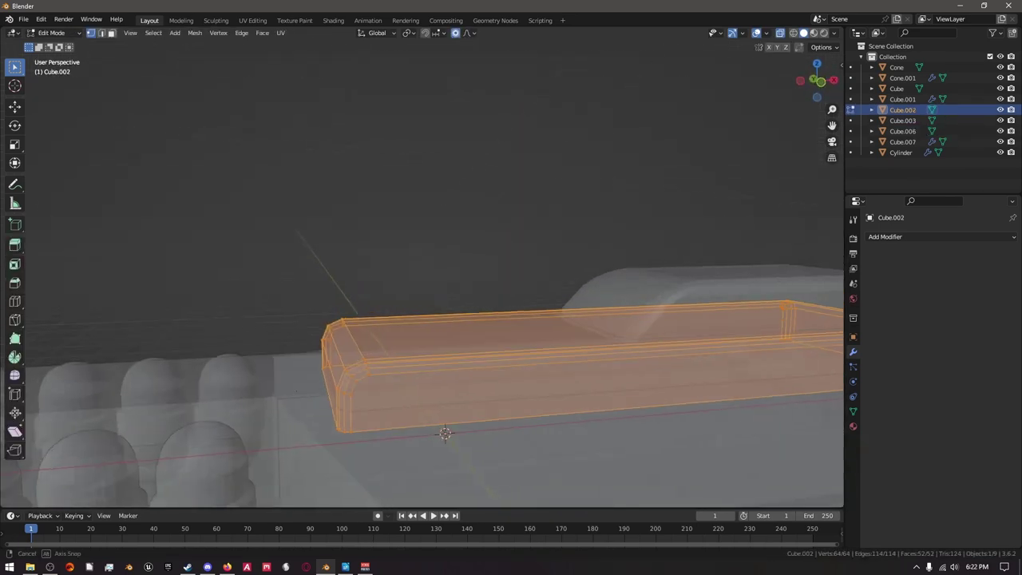
pyautogui.hotkey('alt', 'a')
pyautogui.press('KP_1')
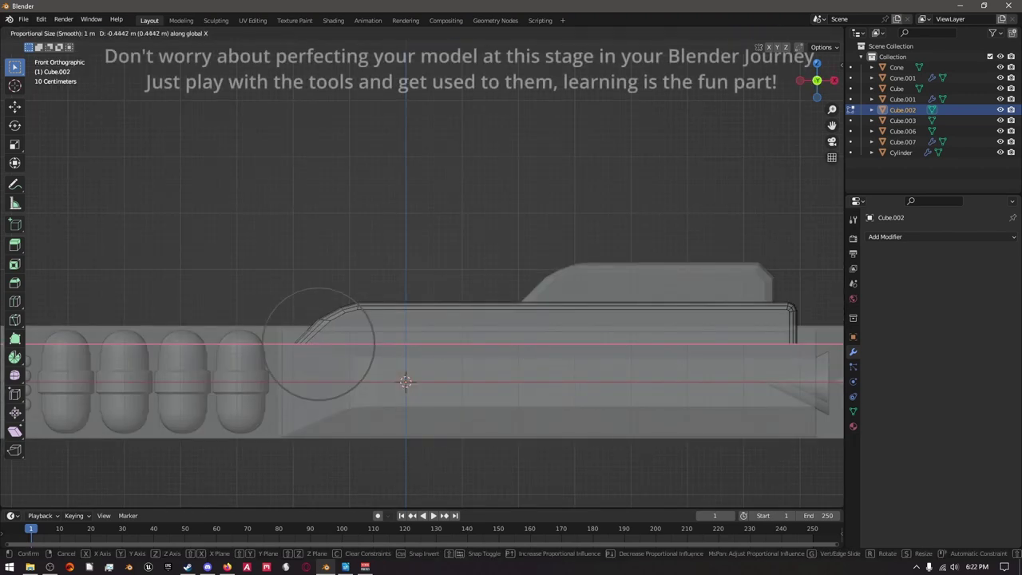
pyautogui.press('Return')
pyautogui.moveTo(399, 359)
pyautogui.mouseDown(button='middle')
pyautogui.moveTo(447, 360)
pyautogui.moveTo(463, 375)
pyautogui.moveTo(447, 391)
pyautogui.moveTo(367, 351)
pyautogui.moveTo(391, 355)
pyautogui.moveTo(351, 347)
pyautogui.moveTo(447, 340)
pyautogui.moveTo(511, 311)
pyautogui.moveTo(487, 335)
pyautogui.moveTo(519, 323)
pyautogui.moveTo(507, 312)
pyautogui.moveTo(491, 336)
pyautogui.moveTo(519, 324)
pyautogui.moveTo(471, 315)
pyautogui.mouseUp(button='middle')
pyautogui.scroll(-3, 415, 375)
# Exit Edit Mode and switch the viewport shading colour to Random.
pyautogui.hotkey('alt', 'a')
pyautogui.click(834, 33)
pyautogui.click(826, 177)
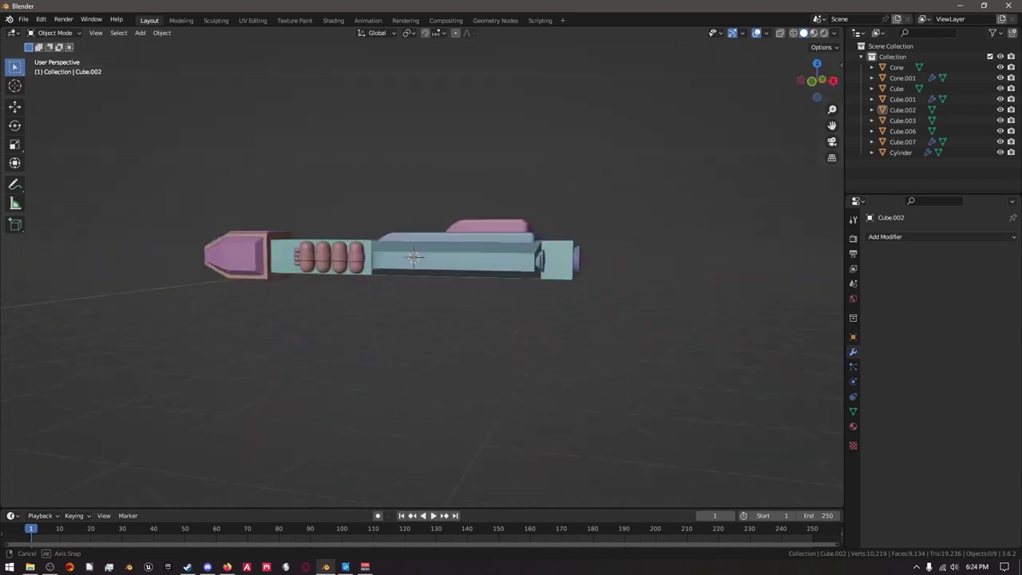
pyautogui.moveTo(452, 274)
pyautogui.mouseDown(button='middle')
pyautogui.moveTo(480, 254)
pyautogui.moveTo(469, 290)
pyautogui.moveTo(447, 264)
pyautogui.moveTo(447, 239)
pyautogui.mouseUp(button='middle')
pyautogui.click(834, 32)
pyautogui.scroll(5, 459, 280)
pyautogui.scroll(-5, 445, 263)
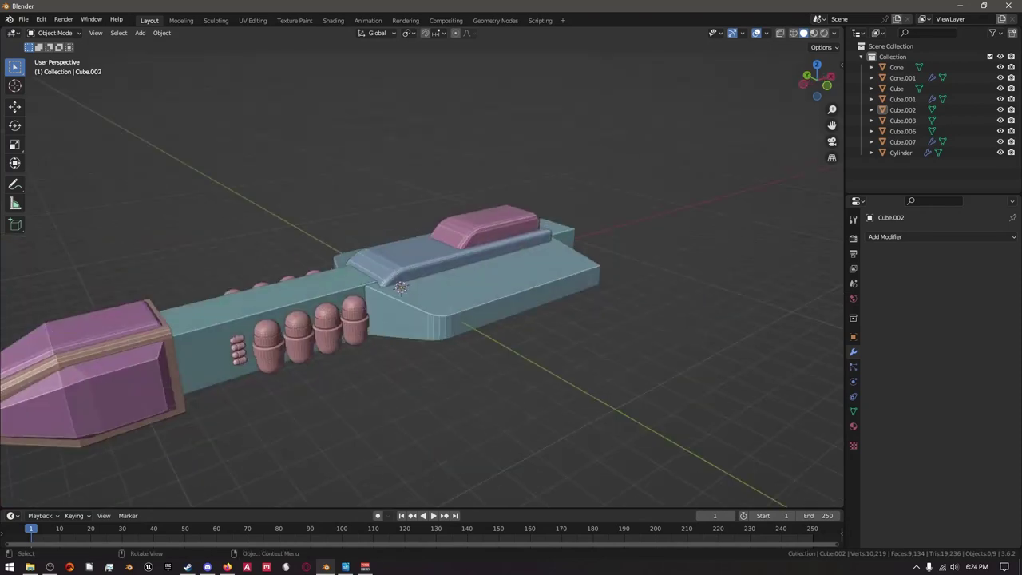
pyautogui.scroll(3, 447, 239)
# Raise the viewport shading Shadow strength to 0.755.
pyautogui.click(835, 32)
pyautogui.moveTo(840, 261); pyautogui.dragTo(859, 260)
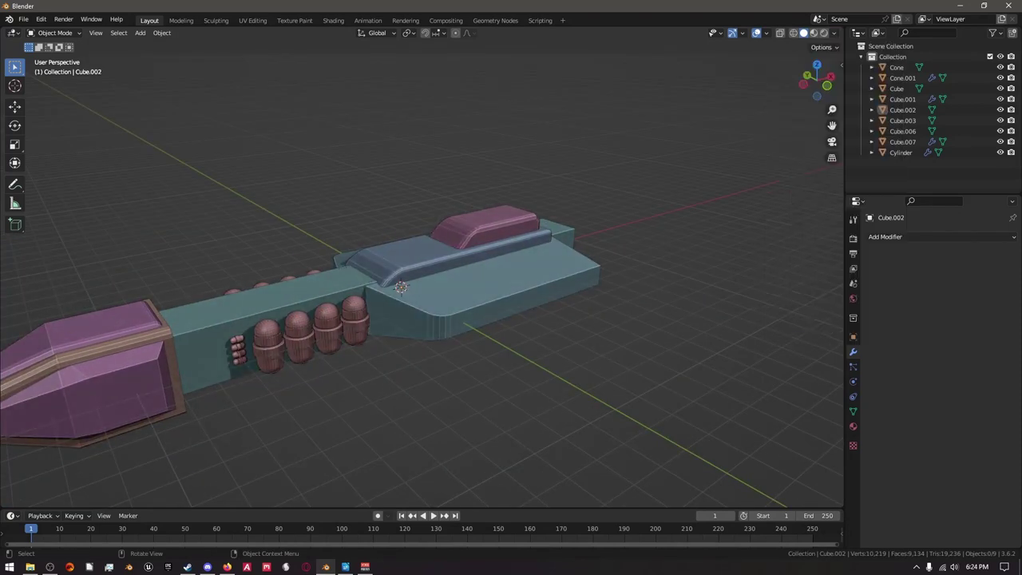
pyautogui.moveTo(447, 239)
pyautogui.mouseDown(button='middle')
pyautogui.moveTo(408, 271)
pyautogui.moveTo(416, 248)
pyautogui.moveTo(421, 278)
pyautogui.moveTo(427, 239)
pyautogui.moveTo(426, 264)
pyautogui.moveTo(412, 240)
pyautogui.moveTo(415, 255)
pyautogui.moveTo(375, 244)
pyautogui.moveTo(368, 254)
pyautogui.mouseUp(button='middle')
pyautogui.click(834, 33)
pyautogui.click(834, 33)
pyautogui.scroll(5, 428, 240)
pyautogui.scroll(-6, 425, 94)
pyautogui.scroll(3, 399, 262)
# Set the viewport shading colour back to Material for uniform grey.
pyautogui.keyDown('shift'); pyautogui.click(399, 263); pyautogui.keyUp('shift')
pyautogui.click(897, 88)
pyautogui.click(834, 33)
pyautogui.click(791, 167)
pyautogui.scroll(4, 422, 271)
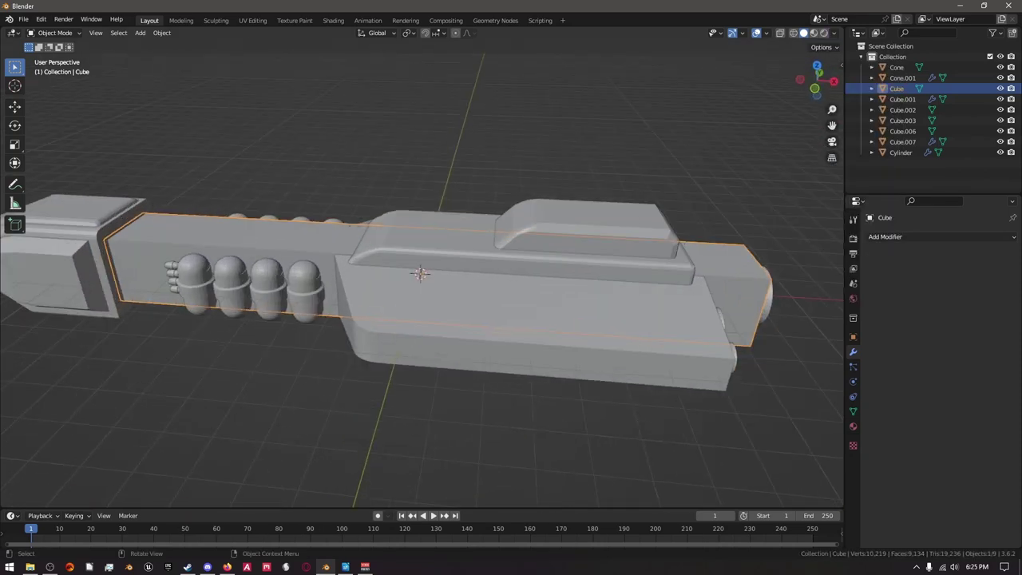
pyautogui.moveTo(421, 272); pyautogui.dragTo(352, 307, button='middle')
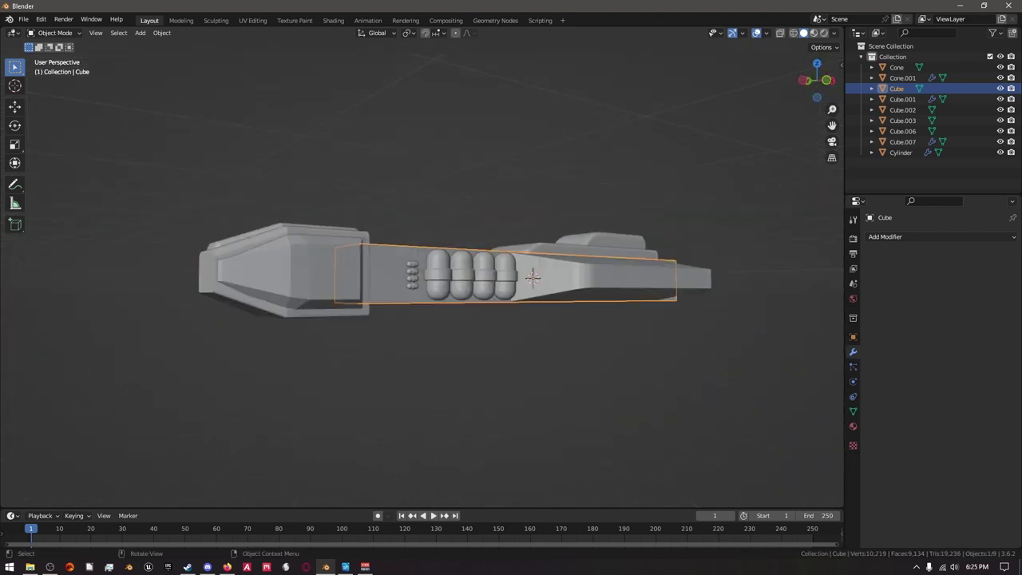
pyautogui.scroll(5, 422, 271)
pyautogui.scroll(-6, 422, 271)
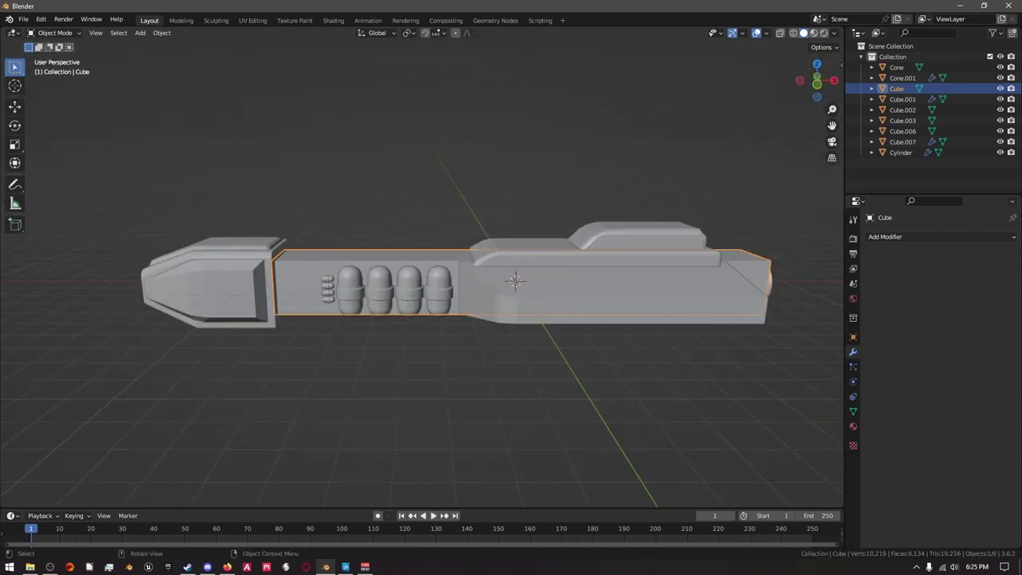
pyautogui.moveTo(422, 272)
pyautogui.mouseDown(button='middle')
pyautogui.moveTo(375, 284)
pyautogui.moveTo(435, 269)
pyautogui.mouseUp(button='middle')
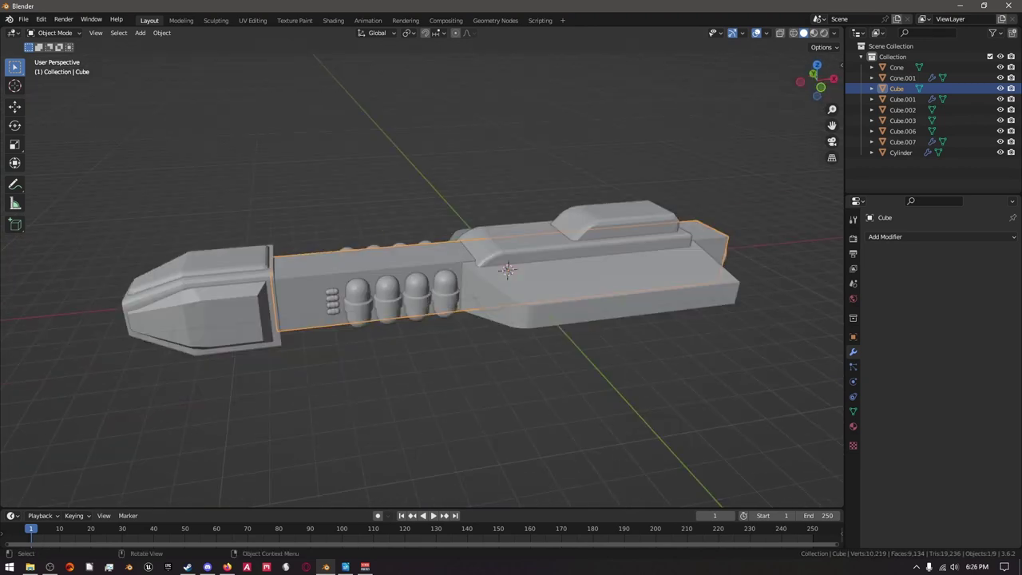
pyautogui.moveTo(435, 270); pyautogui.dragTo(671, 226, button='middle')
# Select the nose block Cube.007 and frame it up close.
pyautogui.click(359, 304)
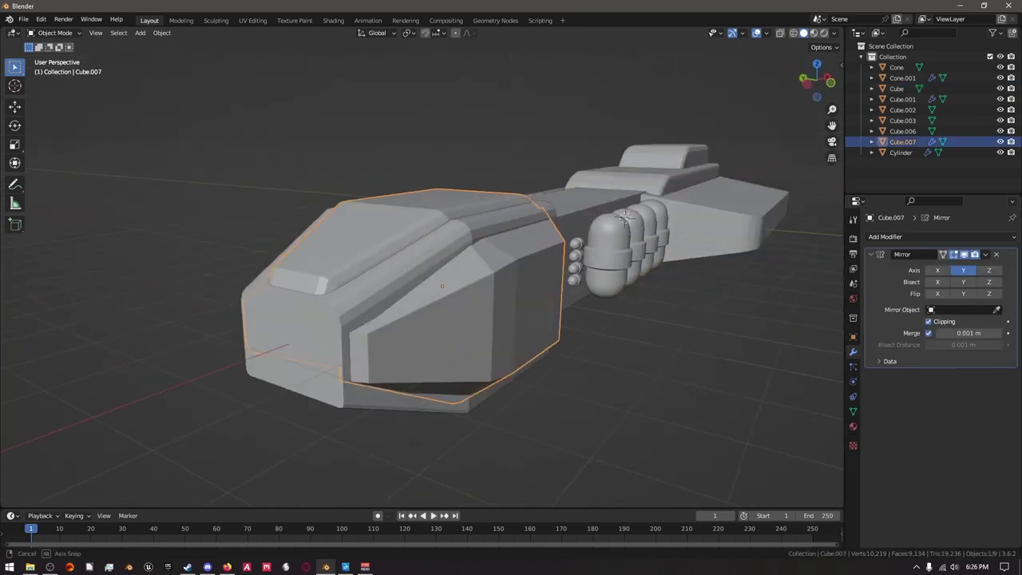
pyautogui.moveTo(359, 303); pyautogui.dragTo(534, 253, button='middle')
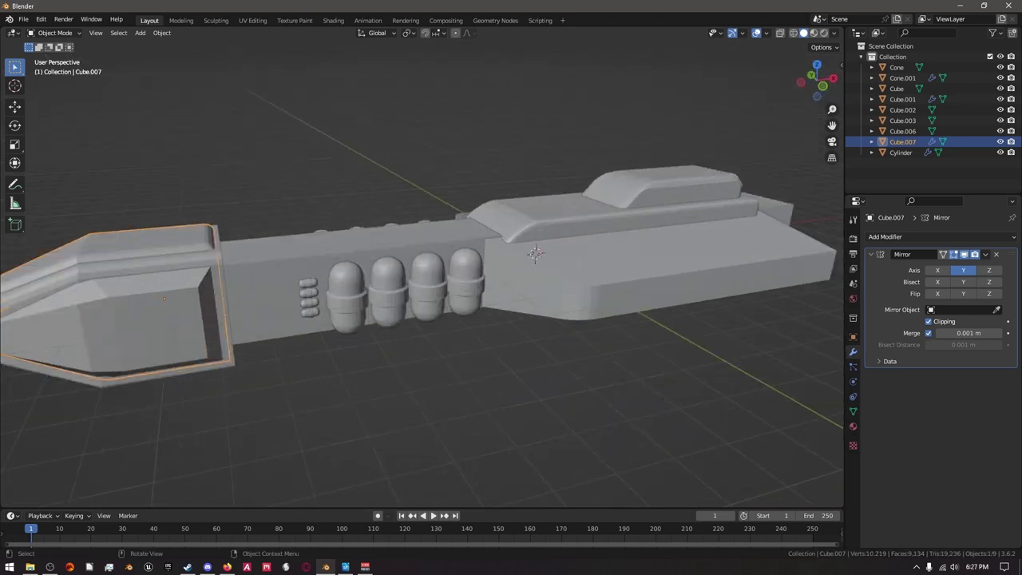
pyautogui.scroll(-5, 535, 253)
pyautogui.moveTo(535, 253); pyautogui.dragTo(474, 260, button='middle')
pyautogui.click(50, 567)
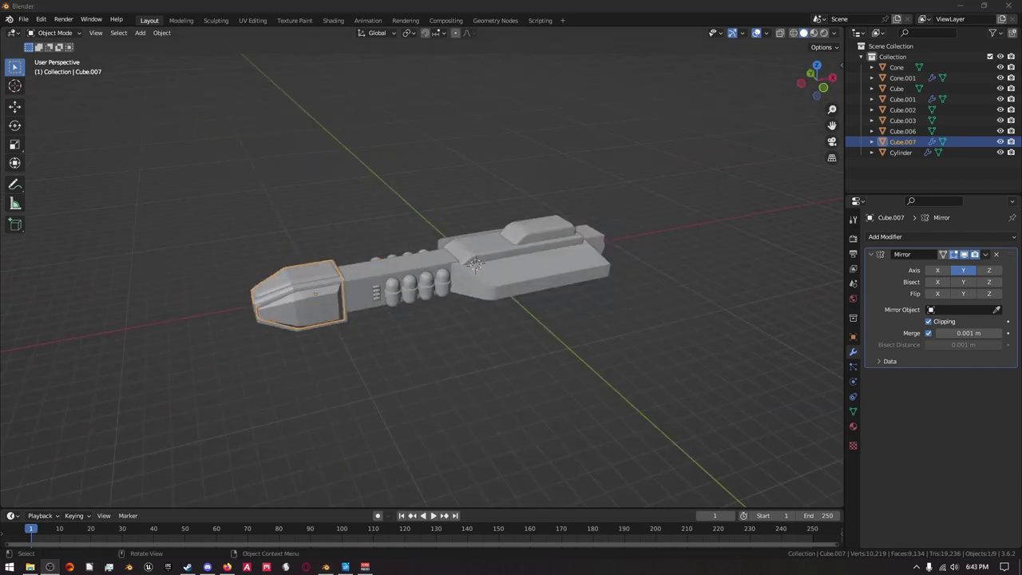
pyautogui.scroll(4, 475, 263)
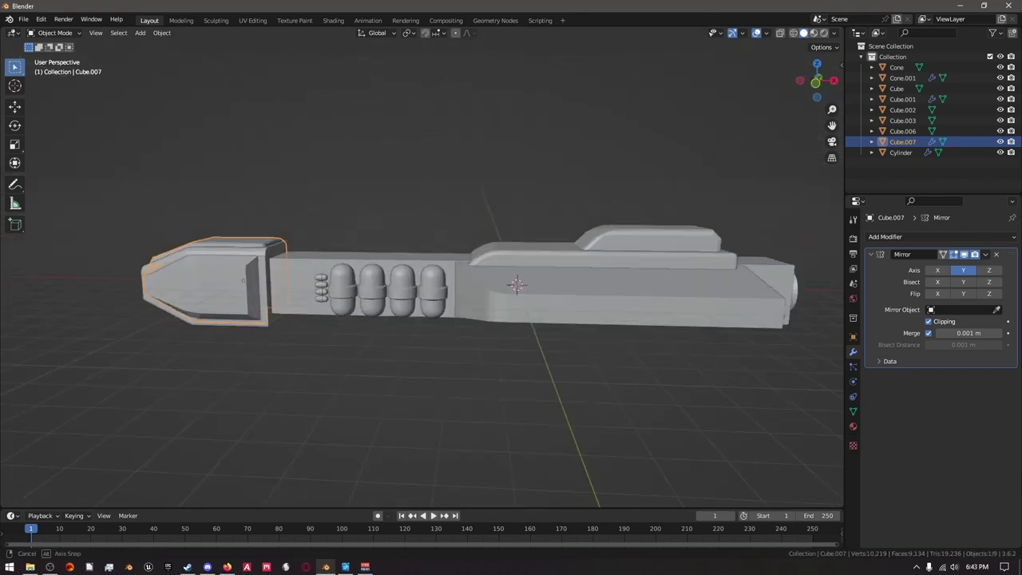
pyautogui.moveTo(476, 309); pyautogui.dragTo(587, 281, button='middle')
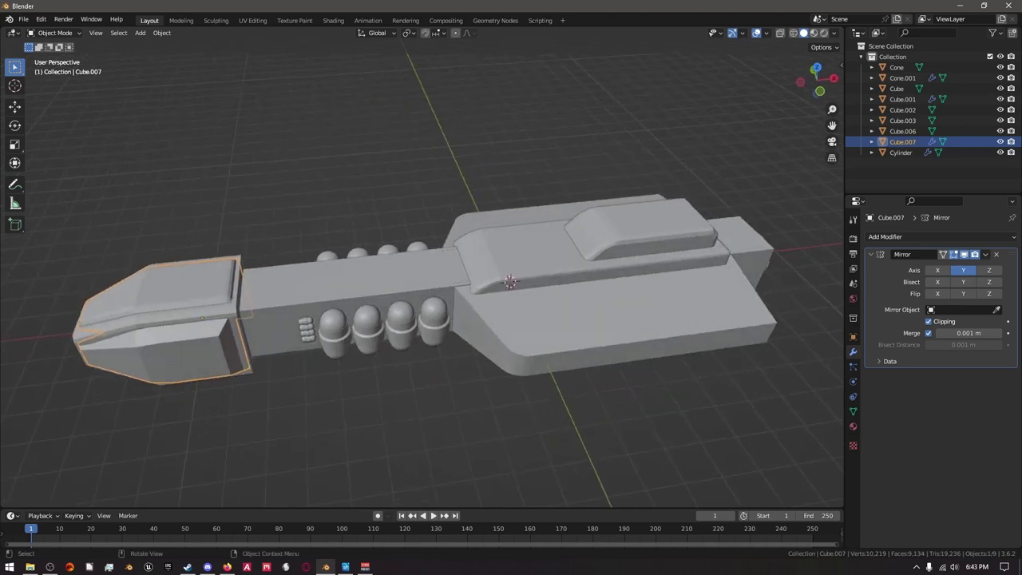
pyautogui.scroll(2, 587, 281)
pyautogui.moveTo(511, 319); pyautogui.dragTo(596, 252, button='middle')
pyautogui.scroll(3, 424, 344)
# Merge pairs of corner vertices on the nose block Cube.007 with X-ray on.
pyautogui.press('Tab')
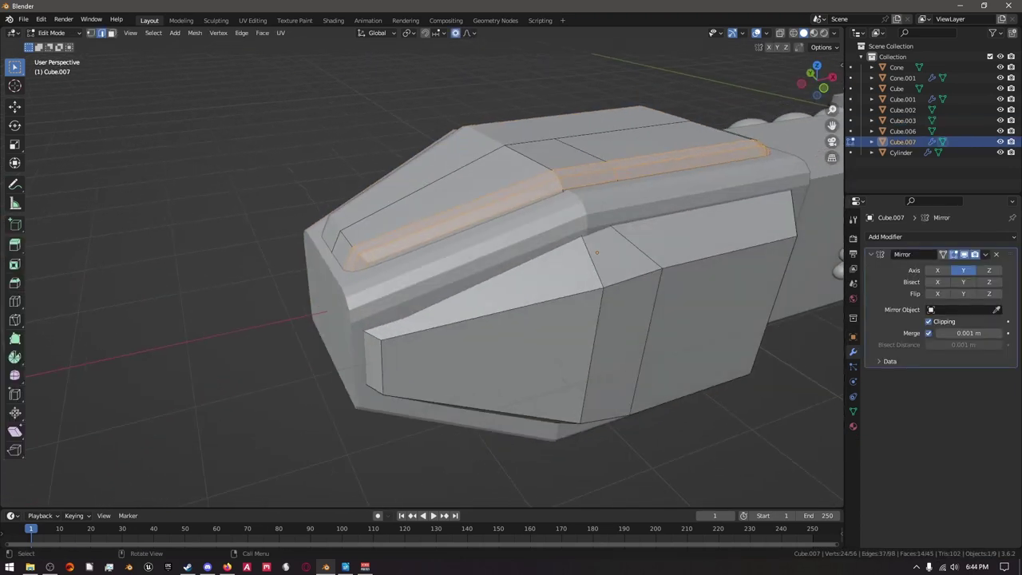
pyautogui.hotkey('alt', 'z')
pyautogui.scroll(4, 597, 252)
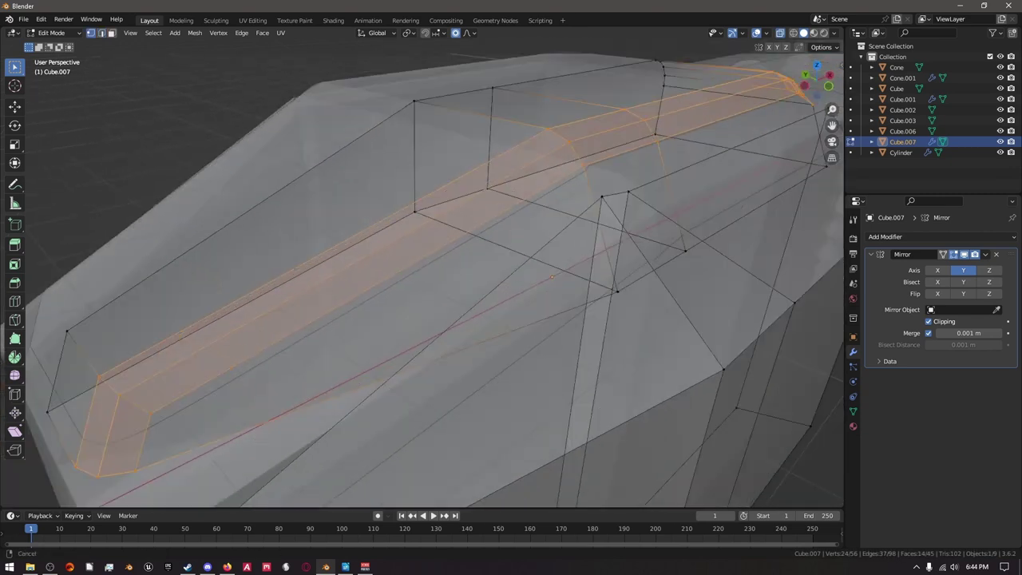
pyautogui.moveTo(597, 252); pyautogui.dragTo(621, 158, button='middle')
pyautogui.scroll(-4, 336, 308)
pyautogui.scroll(5, 326, 313)
pyautogui.click(397, 287)
pyautogui.scroll(-3, 484, 289)
pyautogui.press('m')
pyautogui.click(484, 289)
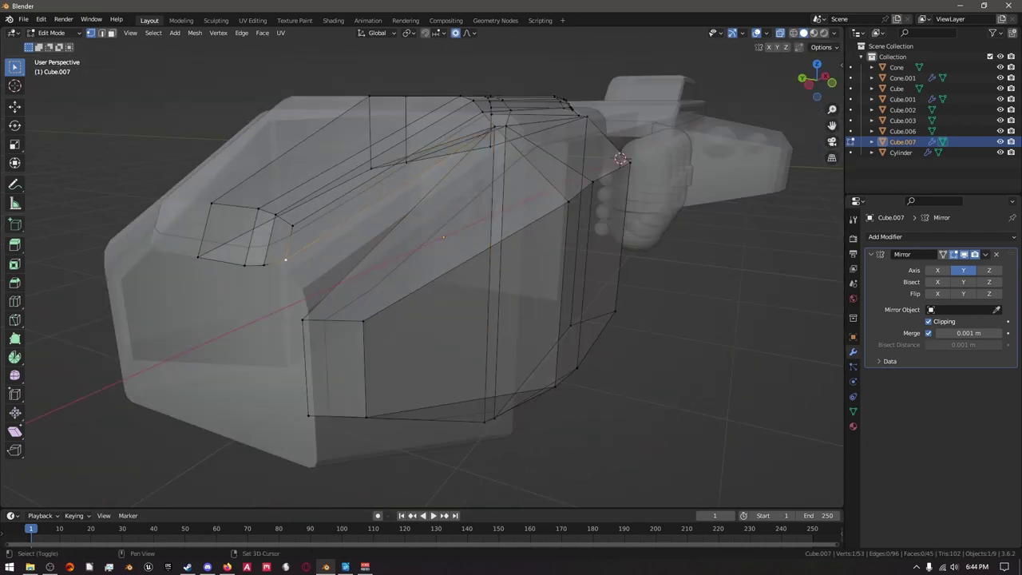
pyautogui.click(263, 318)
pyautogui.moveTo(264, 317); pyautogui.dragTo(383, 312, button='middle')
# Move the selected nose vertices along Z and turn X-ray off.
pyautogui.press('g')
pyautogui.press('z')
pyautogui.press('Return')
pyautogui.hotkey('alt', 'z')
# Select Cube.003 and add a Boolean Difference modifier to it.
pyautogui.press('Tab')
pyautogui.scroll(-3, 421, 271)
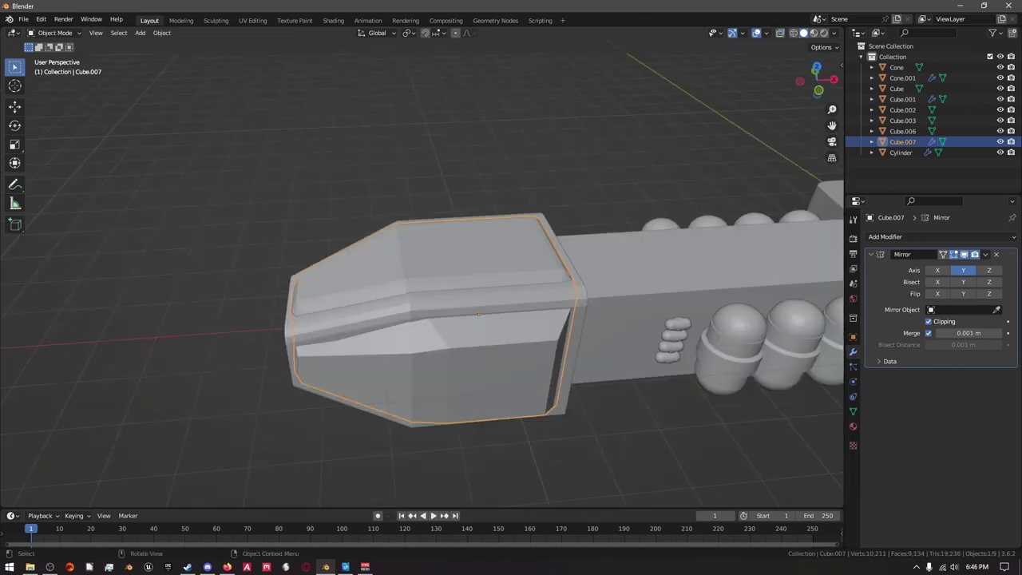
pyautogui.keyDown('shift'); pyautogui.click(431, 331); pyautogui.keyUp('shift')
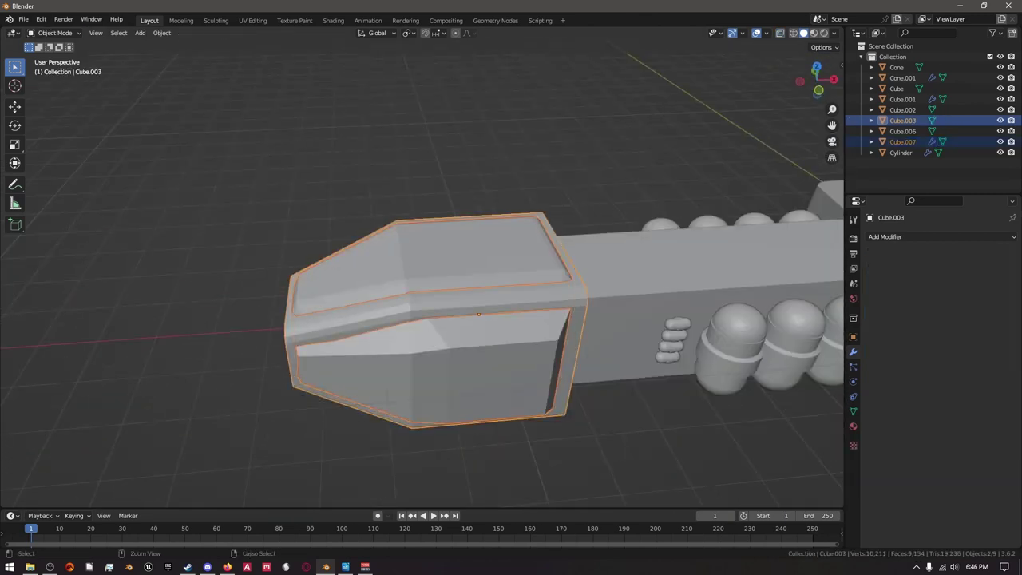
pyautogui.moveTo(432, 331); pyautogui.dragTo(399, 319, button='middle')
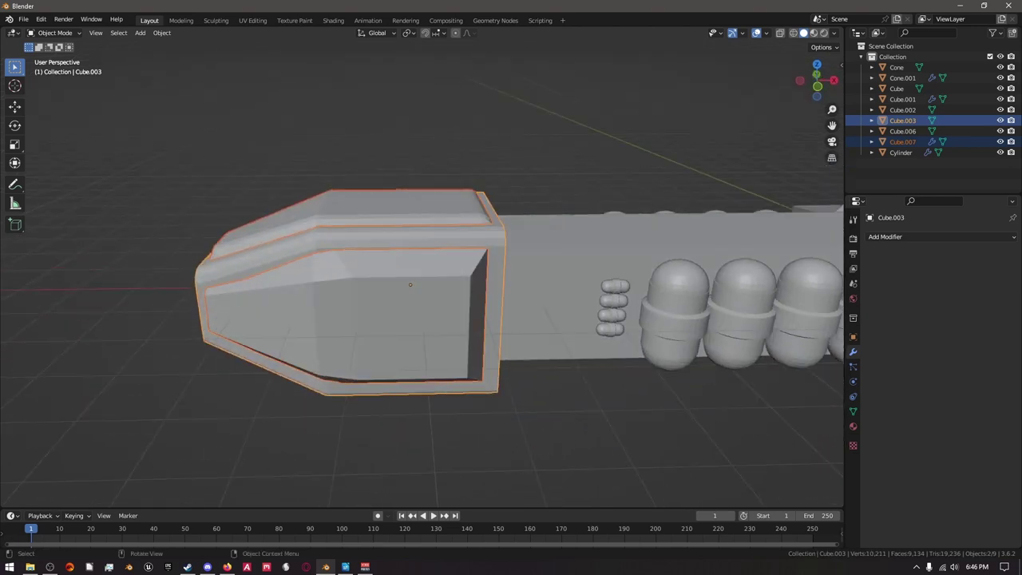
pyautogui.click(940, 236)
pyautogui.click(807, 302)
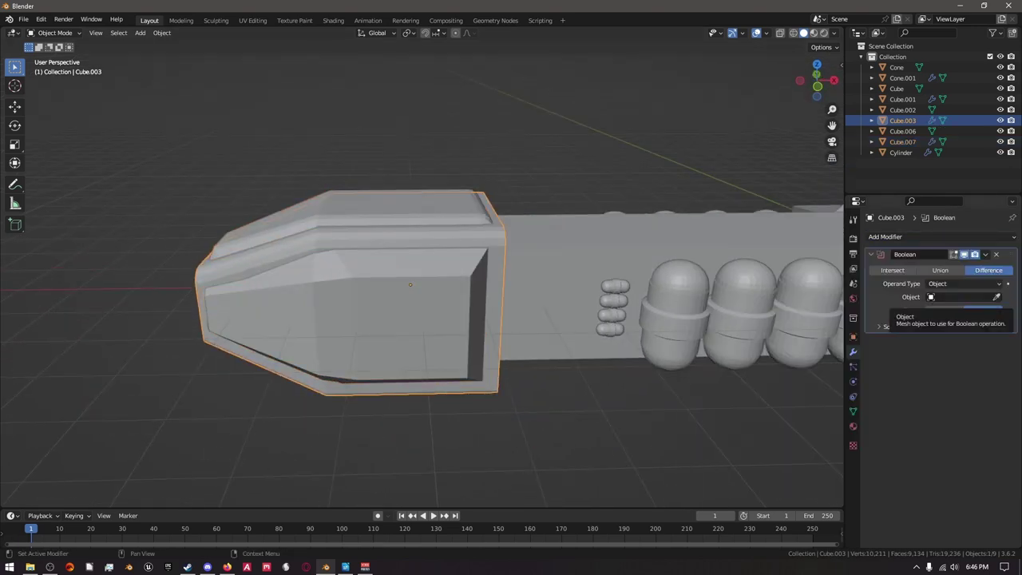
# Bevel the nose block's rear top edge in edge select mode.
pyautogui.moveTo(559, 319); pyautogui.dragTo(559, 288, button='middle')
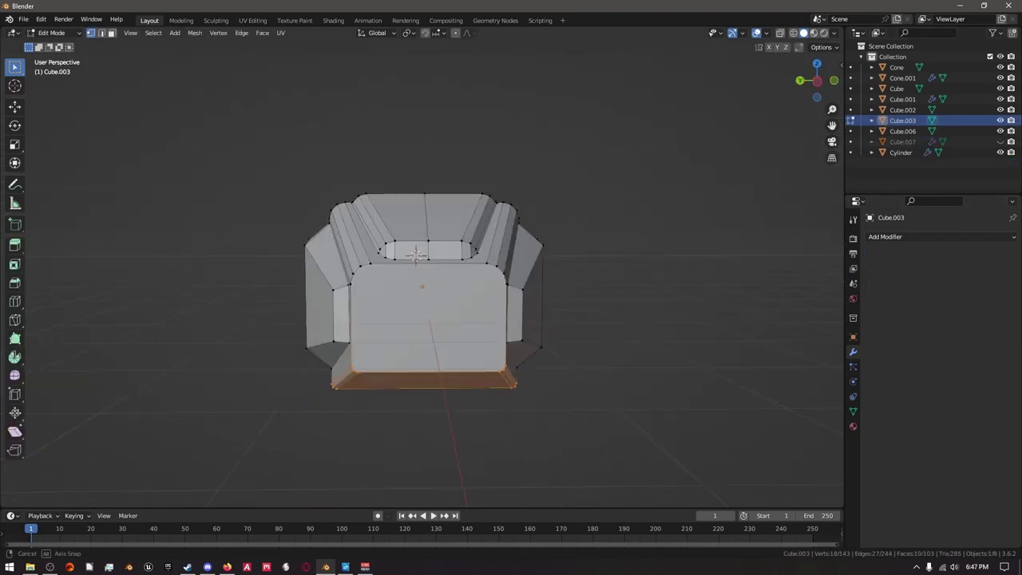
pyautogui.moveTo(559, 288); pyautogui.dragTo(599, 272, button='middle')
pyautogui.moveTo(431, 288); pyautogui.dragTo(511, 288, button='middle')
pyautogui.press('2')
pyautogui.hotkey('ctrl', 'z')
pyautogui.hotkey('ctrl', 'z')
pyautogui.click(558, 267)
pyautogui.scroll(3, 479, 279)
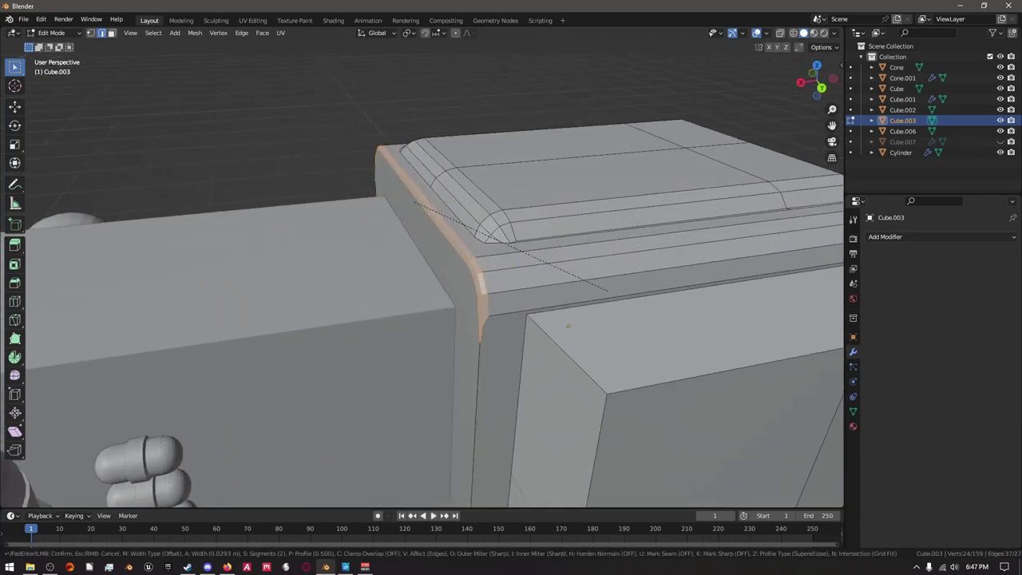
pyautogui.press('Escape')
pyautogui.click(131, 33)
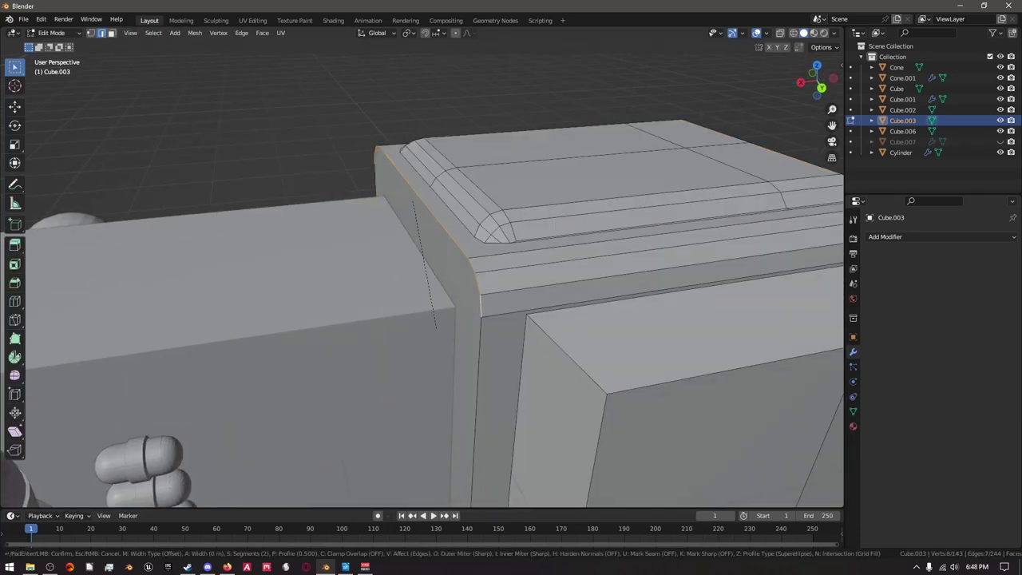
pyautogui.click(435, 326)
# Return to object mode and bring up the Object Apply transform options.
pyautogui.press('Tab')
pyautogui.click(161, 33)
pyautogui.click(275, 108)
# Dismiss the Apply options and enter edit mode on the nose block.
pyautogui.click(161, 33)
pyautogui.moveTo(183, 87)
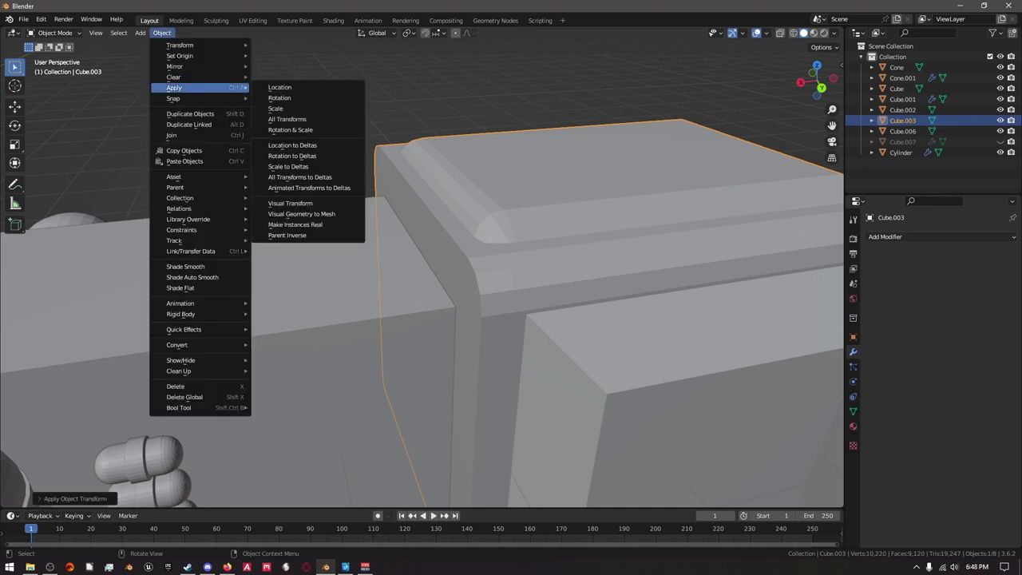
pyautogui.press('Escape')
pyautogui.press('Tab')
pyautogui.moveTo(421, 272); pyautogui.dragTo(471, 263, button='middle')
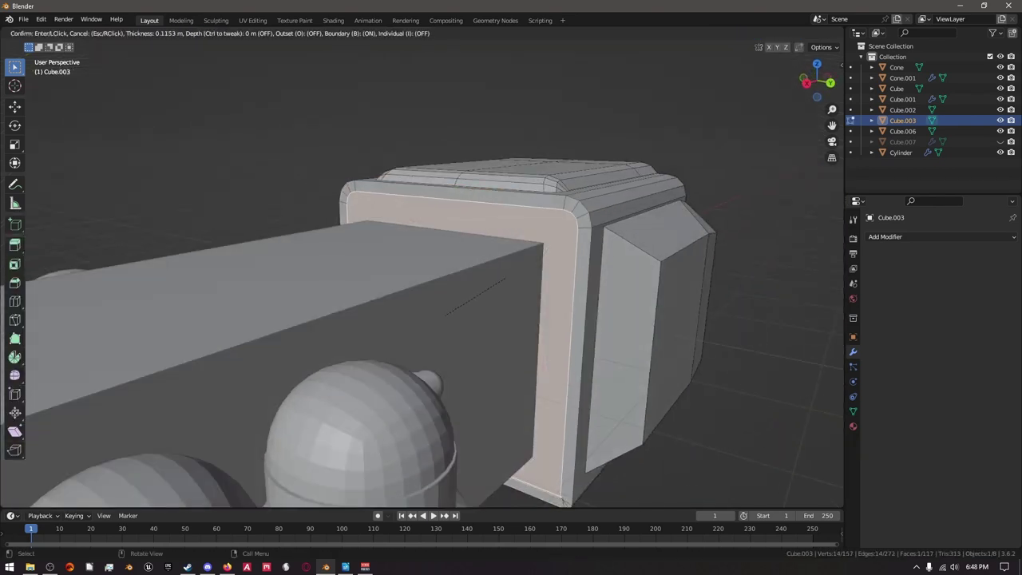
# Scale the selected faces of the nose block, then scale the new loops along Y.
pyautogui.press('s')
pyautogui.moveTo(556, 490); pyautogui.dragTo(515, 192, button='middle')
pyautogui.click(527, 289)
pyautogui.press('s')
pyautogui.press('y')
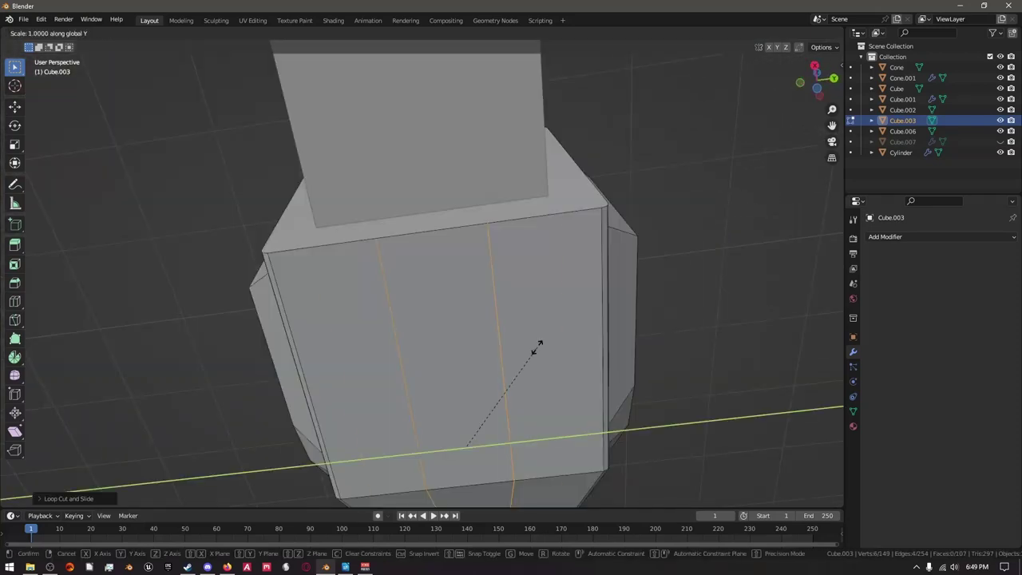
pyautogui.click(757, 266)
pyautogui.moveTo(757, 266); pyautogui.dragTo(662, 199, button='middle')
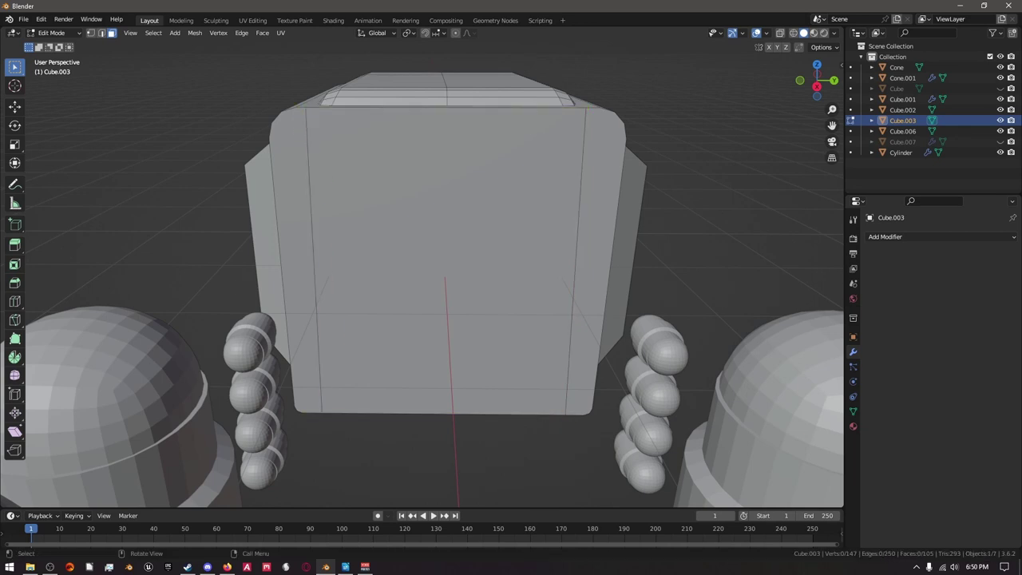
# Inset the nose block's front face and push it out along X.
pyautogui.click(447, 263)
pyautogui.press('i')
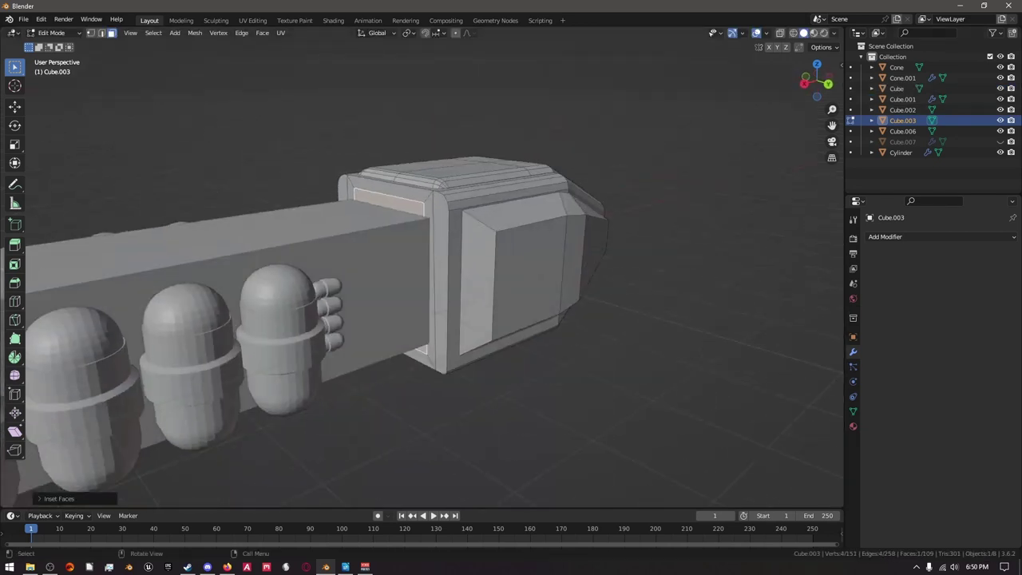
pyautogui.press('x')
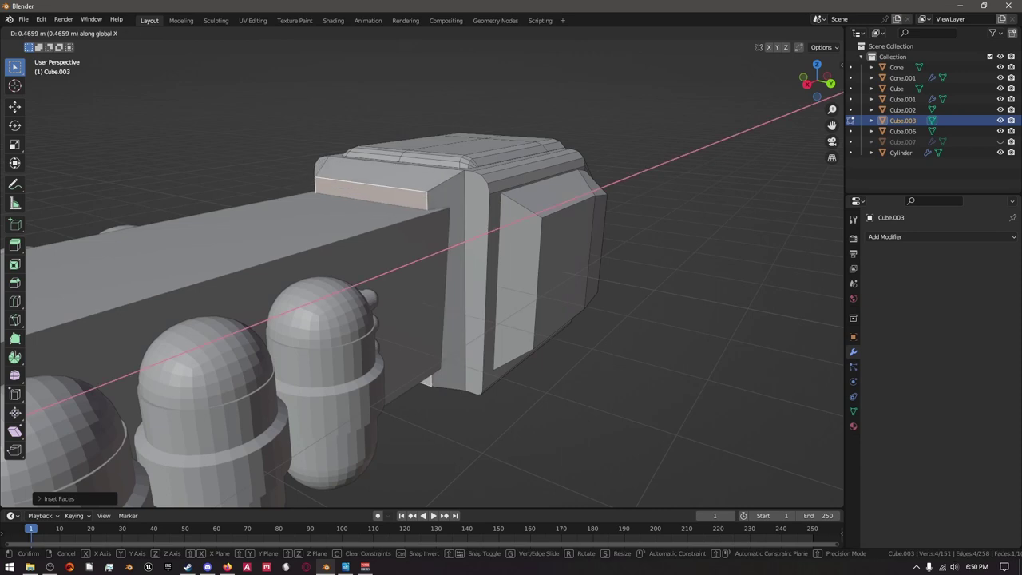
pyautogui.press('Return')
pyautogui.moveTo(423, 319); pyautogui.dragTo(479, 280, button='middle')
# Slide a vertical corner edge along Y and merge the stray vertices at last.
pyautogui.press('2')
pyautogui.click(465, 304)
pyautogui.press('g')
pyautogui.press('y')
pyautogui.press('Return')
pyautogui.press('m')
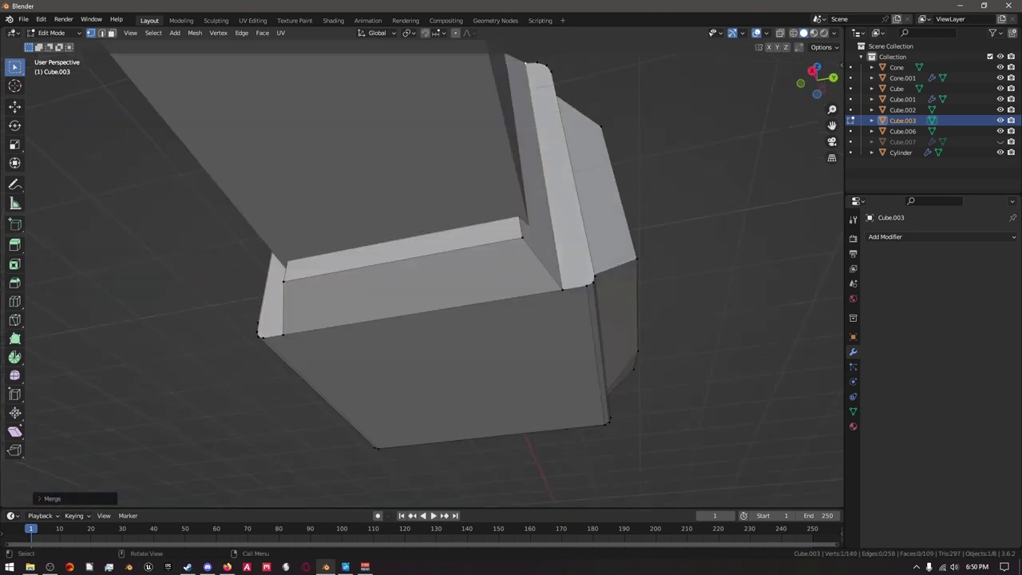
pyautogui.click(551, 293)
# Scale the selection and move it along X to taper the stepped nose section.
pyautogui.moveTo(551, 293); pyautogui.dragTo(431, 267, button='middle')
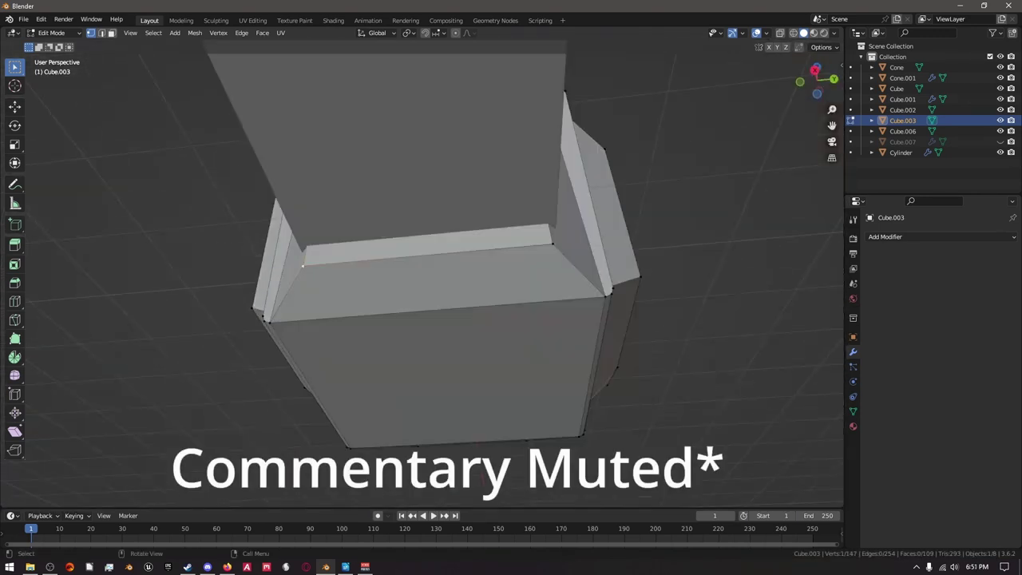
pyautogui.moveTo(578, 282); pyautogui.dragTo(399, 287, button='middle')
pyautogui.click(535, 289)
pyautogui.moveTo(547, 136); pyautogui.dragTo(551, 137)
pyautogui.moveTo(551, 137); pyautogui.dragTo(439, 145, button='middle')
pyautogui.press('g')
pyautogui.press('x')
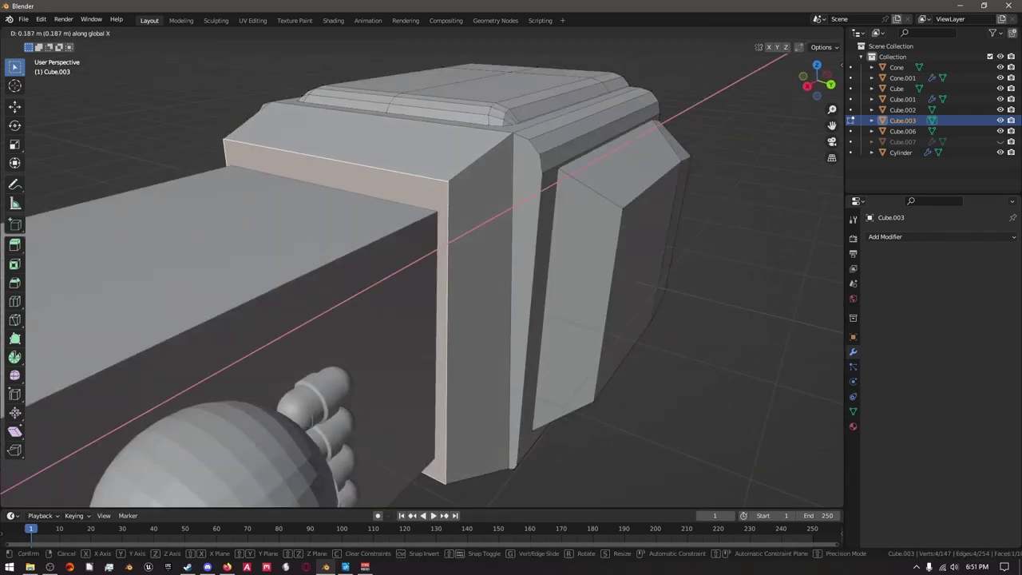
pyautogui.click(548, 236)
pyautogui.scroll(3, 548, 236)
pyautogui.scroll(-6, 547, 237)
pyautogui.moveTo(548, 237); pyautogui.dragTo(511, 160, button='middle')
pyautogui.scroll(4, 511, 160)
# Select an edge loop across the nose and raise it along Z with proportional editing.
pyautogui.scroll(-4, 511, 160)
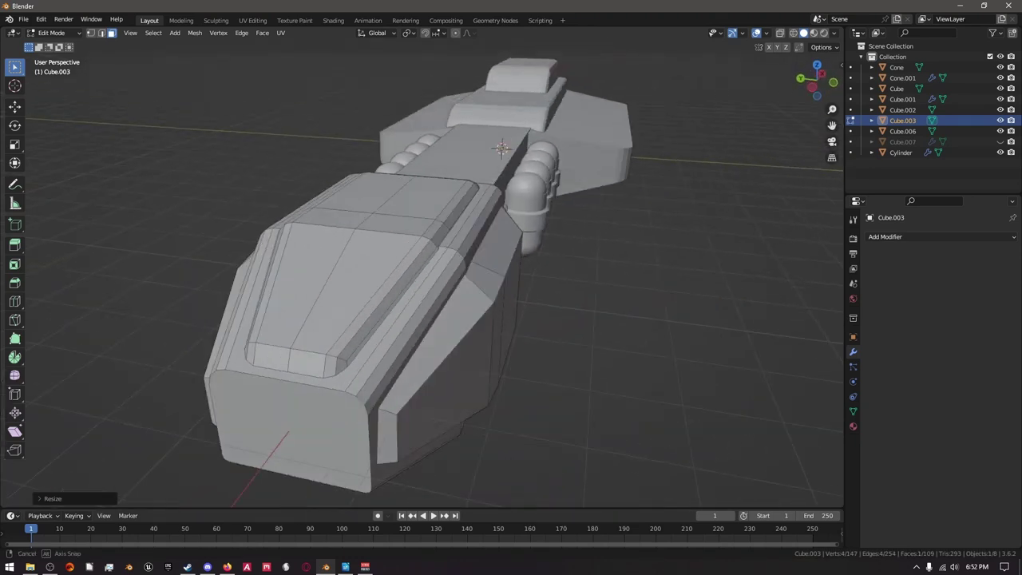
pyautogui.scroll(2, 511, 160)
pyautogui.scroll(8, 380, 234)
pyautogui.press('1')
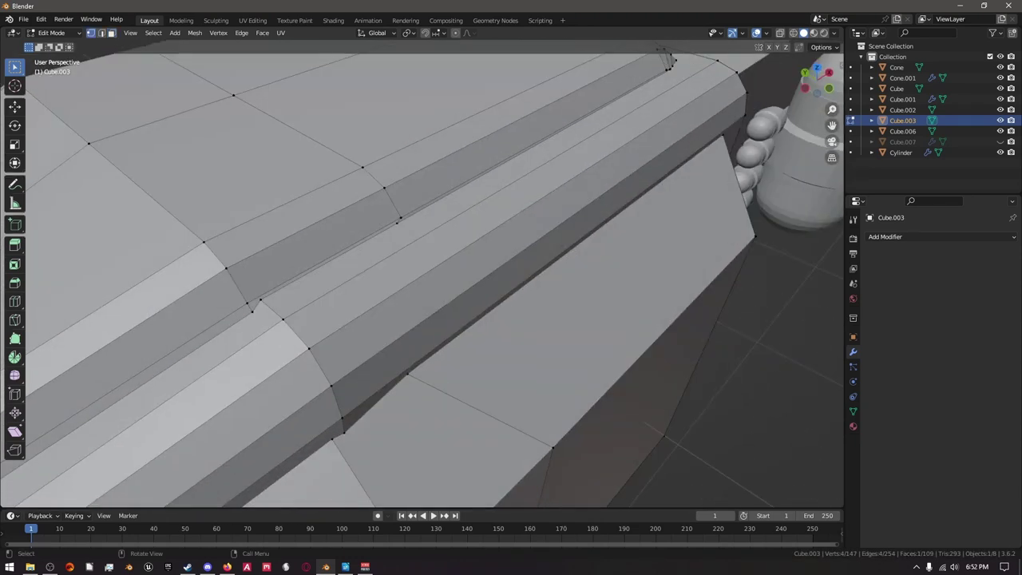
pyautogui.keyDown('alt'); pyautogui.click(380, 233); pyautogui.keyUp('alt')
pyautogui.scroll(-5, 380, 234)
pyautogui.moveTo(380, 234); pyautogui.dragTo(272, 217, button='middle')
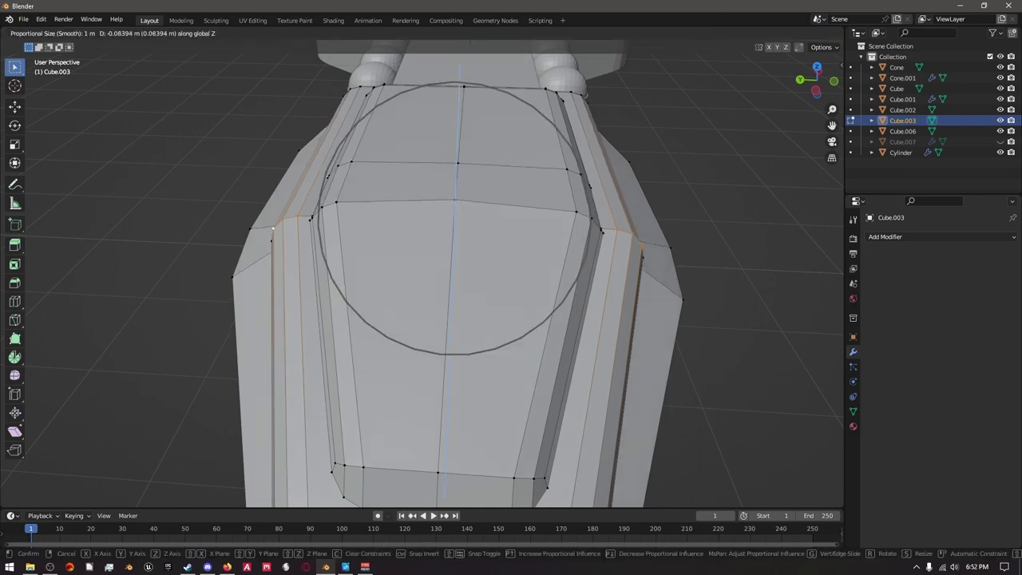
pyautogui.click(271, 217)
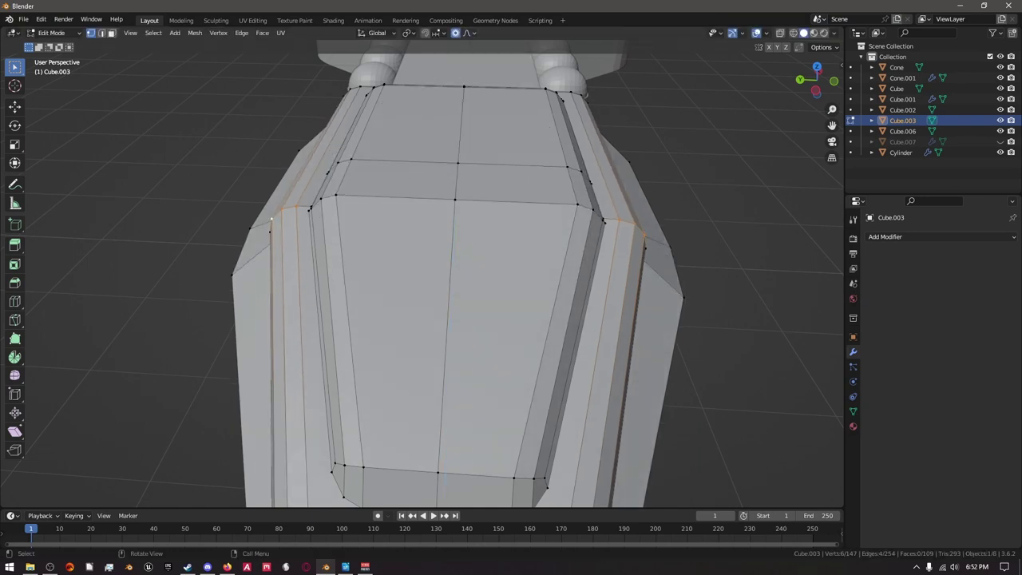
pyautogui.click(271, 217)
pyautogui.moveTo(271, 217); pyautogui.dragTo(486, 187, button='middle')
# Taper the loop with a proportional scale and add a second vertex to the selection.
pyautogui.press('s')
pyautogui.click(679, 219)
pyautogui.keyDown('shift'); pyautogui.click(449, 193); pyautogui.keyUp('shift')
pyautogui.press('Escape')
pyautogui.scroll(-3, 501, 127)
pyautogui.moveTo(502, 128); pyautogui.dragTo(455, 144, button='middle')
# Merge the extra vertices at last and nudge the selection with proportional falloff.
pyautogui.click(279, 221)
pyautogui.moveTo(278, 221); pyautogui.dragTo(335, 215, button='middle')
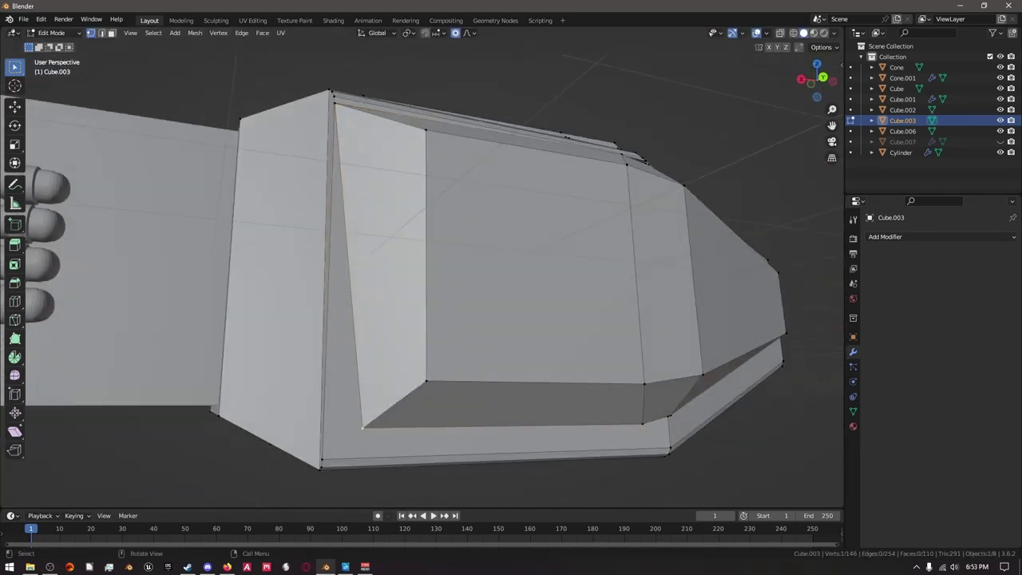
pyautogui.press('m')
pyautogui.click(308, 456)
pyautogui.moveTo(308, 456)
pyautogui.mouseDown(button='middle')
pyautogui.moveTo(502, 419)
pyautogui.moveTo(447, 415)
pyautogui.moveTo(563, 407)
pyautogui.mouseUp(button='middle')
pyautogui.press('g')
pyautogui.press('Escape')
# Bevel the border of the nose's rounded front face with Ctrl+B.
pyautogui.click(444, 264)
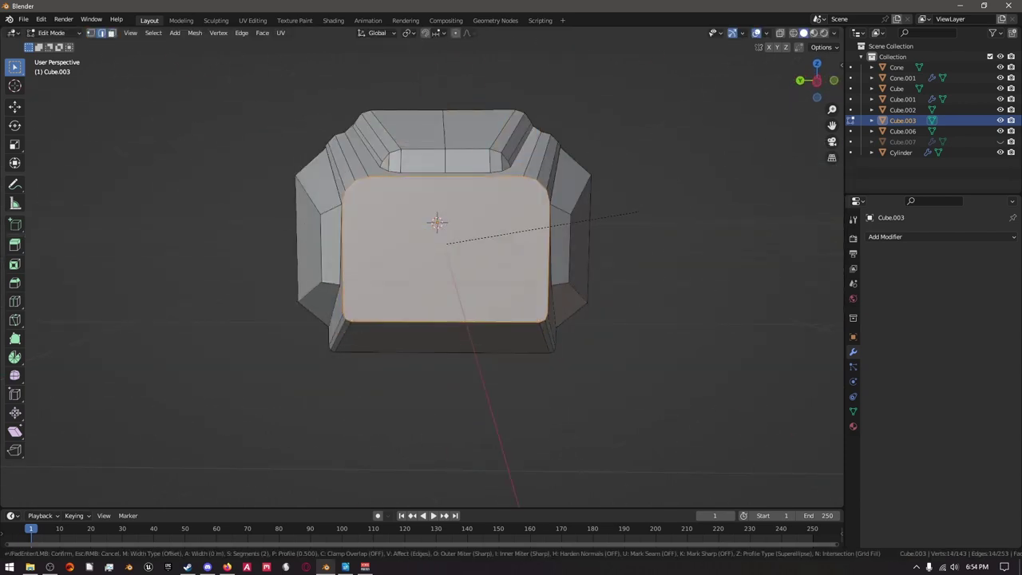
pyautogui.scroll(5, 423, 272)
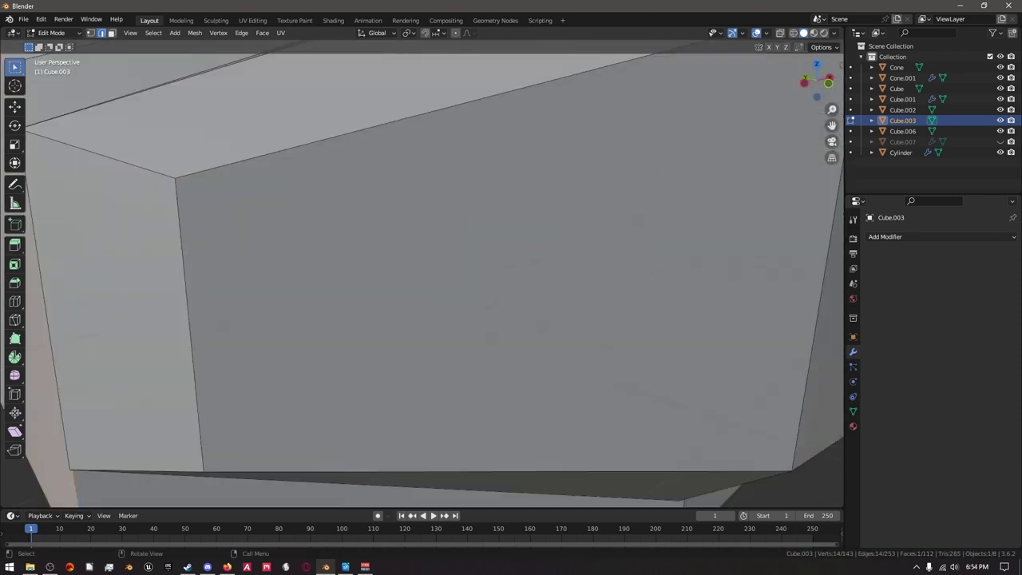
pyautogui.scroll(-3, 423, 272)
pyautogui.moveTo(423, 272); pyautogui.dragTo(319, 255, button='middle')
pyautogui.press('3')
pyautogui.click(639, 255)
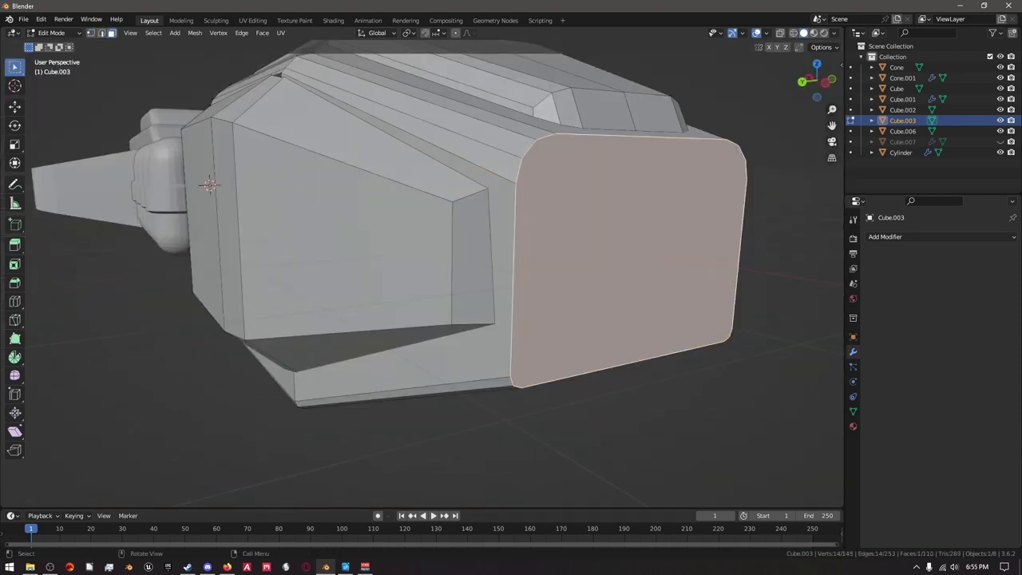
pyautogui.hotkey('ctrl', 'b')
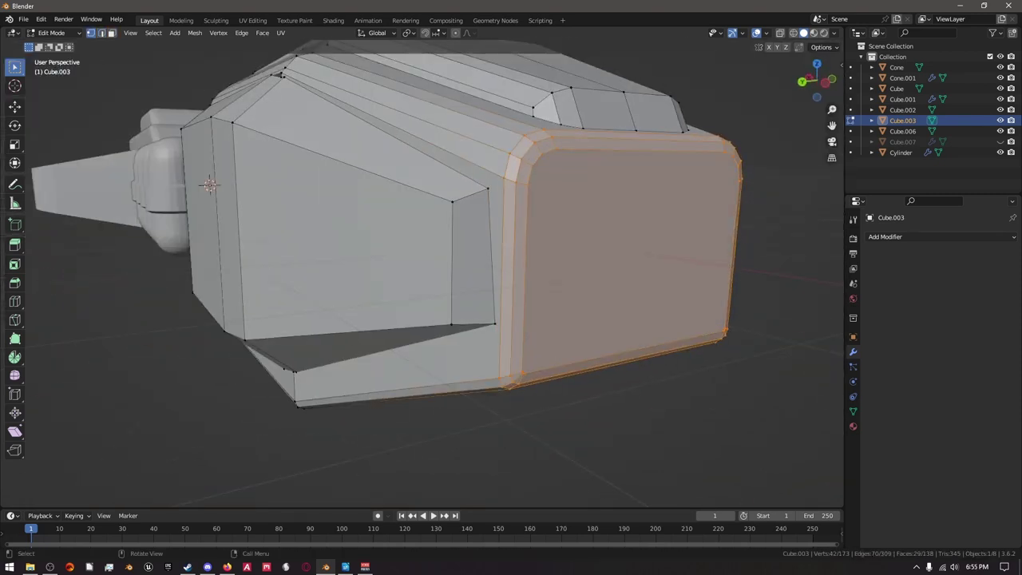
pyautogui.moveTo(423, 272); pyautogui.dragTo(311, 239, button='middle')
pyautogui.scroll(5, 423, 272)
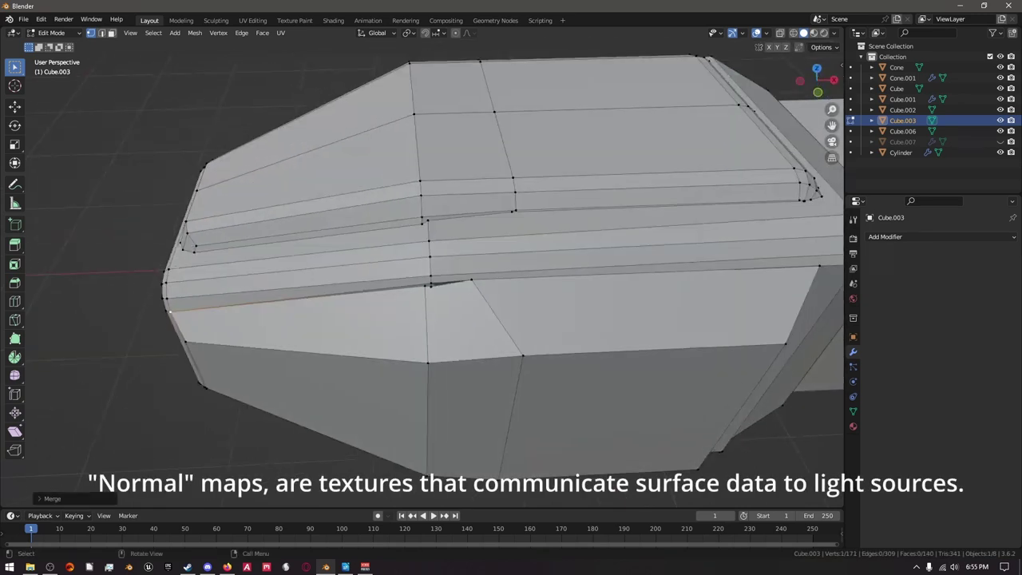
pyautogui.moveTo(424, 271); pyautogui.dragTo(455, 268, button='middle')
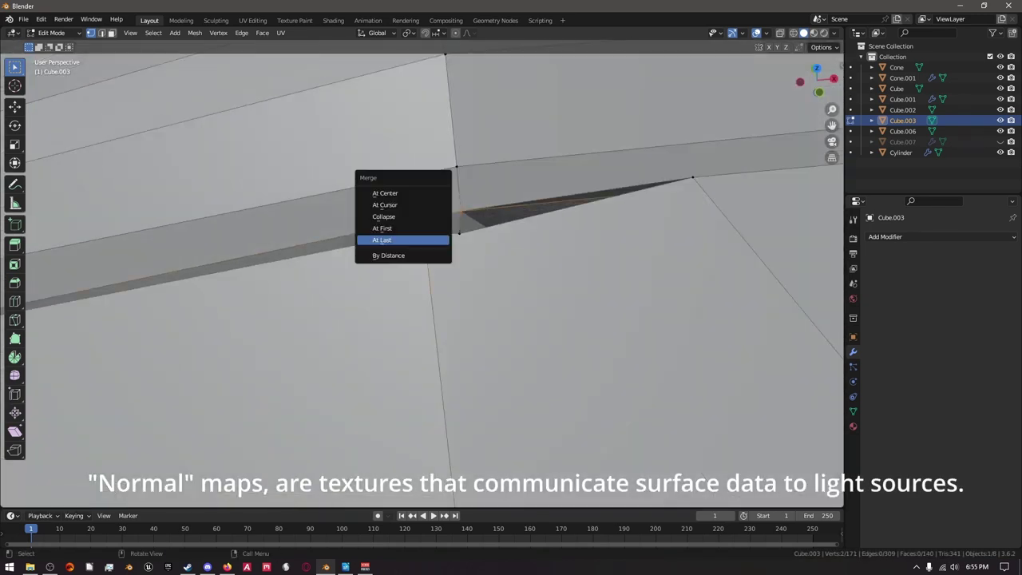
# Merge a stray vertex pair onto the last one picked.
pyautogui.press('Return')
pyautogui.scroll(-5, 423, 272)
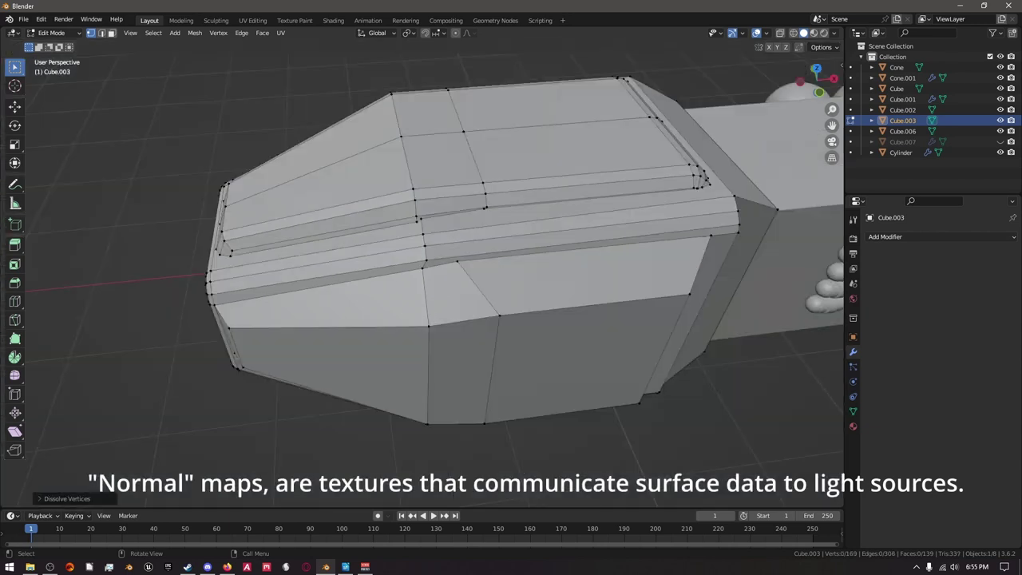
pyautogui.moveTo(423, 271); pyautogui.dragTo(399, 263, button='middle')
pyautogui.scroll(5, 399, 264)
# Dissolve a stray vertex on the nose's top strip.
pyautogui.press('x')
pyautogui.press('Return')
pyautogui.scroll(-5, 423, 272)
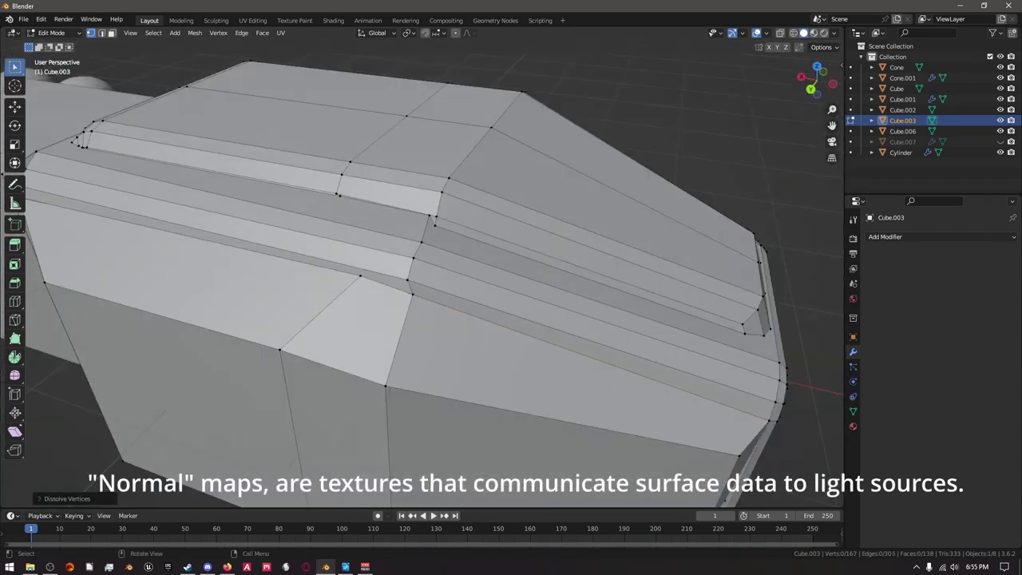
pyautogui.scroll(5, 423, 272)
pyautogui.scroll(-5, 423, 271)
pyautogui.moveTo(423, 272); pyautogui.dragTo(383, 264, button='middle')
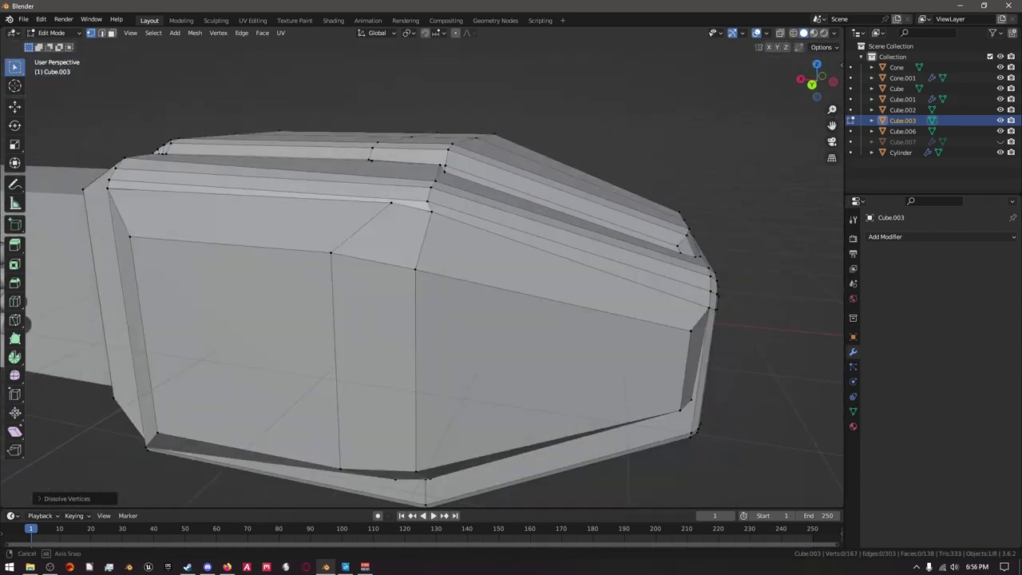
pyautogui.scroll(5, 424, 271)
pyautogui.scroll(-6, 423, 271)
pyautogui.scroll(6, 384, 264)
# Merge another pair of close vertices on the nose top.
pyautogui.moveTo(350, 234); pyautogui.dragTo(372, 252)
pyautogui.press('m')
pyautogui.press('Return')
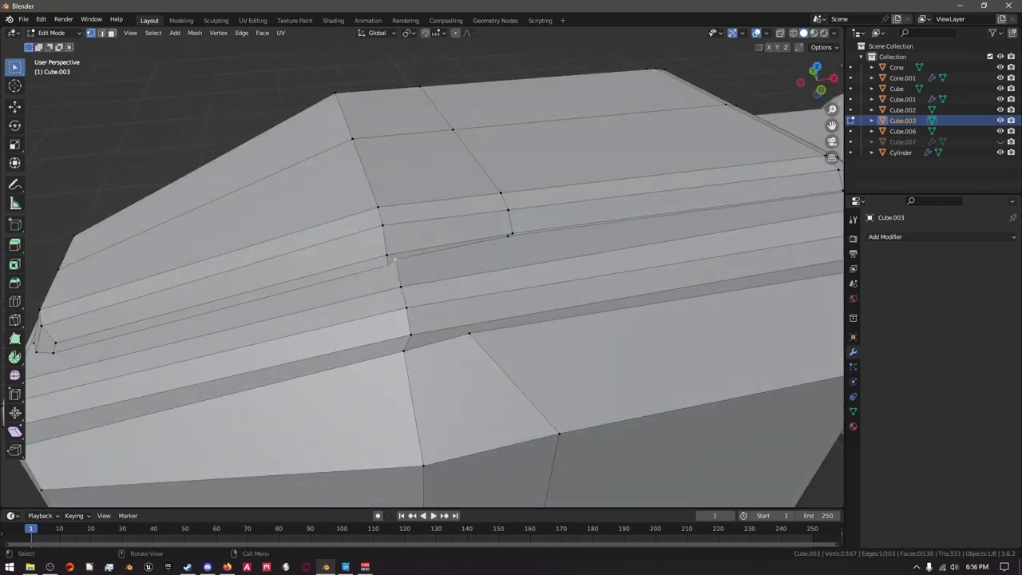
pyautogui.scroll(-5, 423, 272)
pyautogui.moveTo(424, 272); pyautogui.dragTo(60, 121, button='middle')
pyautogui.scroll(5, 400, 264)
pyautogui.scroll(4, 423, 271)
pyautogui.scroll(-3, 423, 271)
pyautogui.scroll(3, 415, 263)
pyautogui.scroll(-3, 449, 272)
pyautogui.scroll(3, 476, 264)
# Merge the three remaining vertex pairs on the nose block's top strips at last.
pyautogui.press('m')
pyautogui.click(433, 290)
pyautogui.scroll(-3, 411, 276)
pyautogui.press('m')
pyautogui.click(447, 310)
pyautogui.scroll(3, 451, 313)
pyautogui.scroll(-3, 450, 317)
pyautogui.press('m')
pyautogui.click(59, 122)
pyautogui.scroll(5, 60, 121)
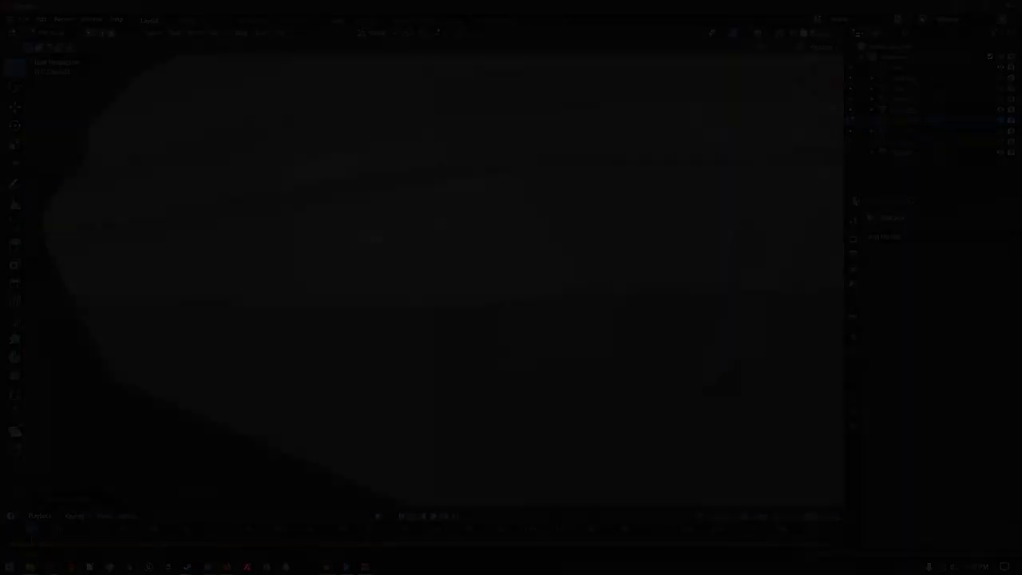